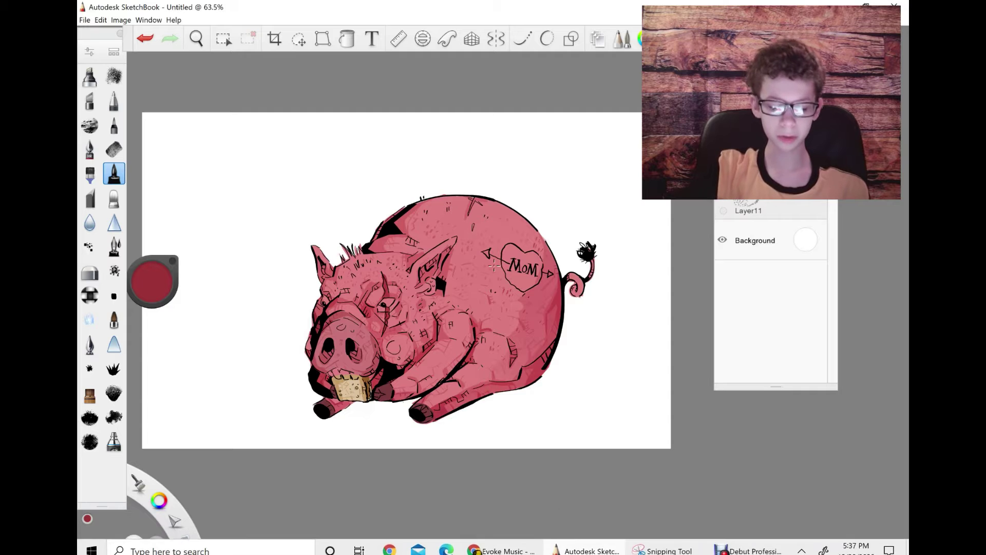
# Step: Zoom in on the pig's head and ink black hatch strokes under the chin
pyautogui.press('z')
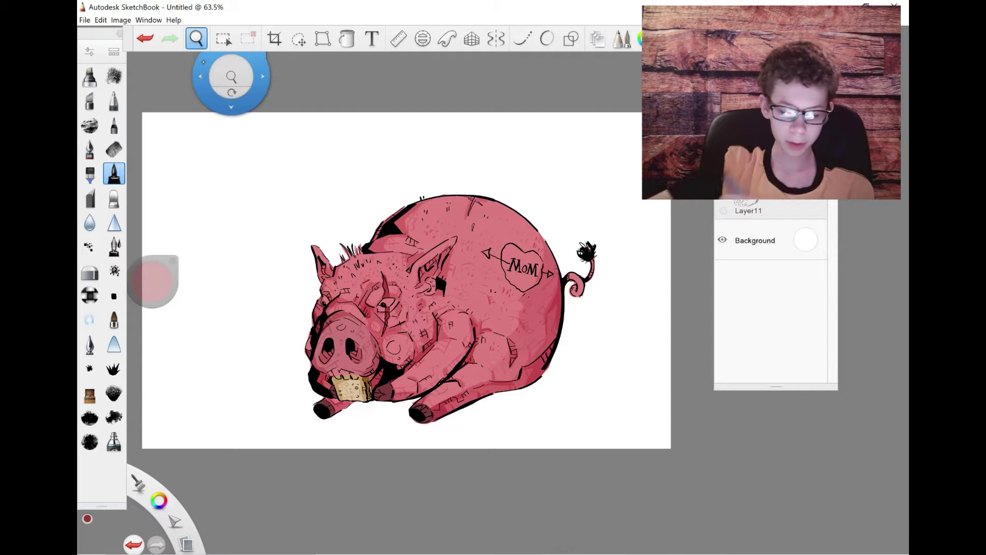
pyautogui.moveTo(543, 308); pyautogui.dragTo(604, 268)
pyautogui.press('z')
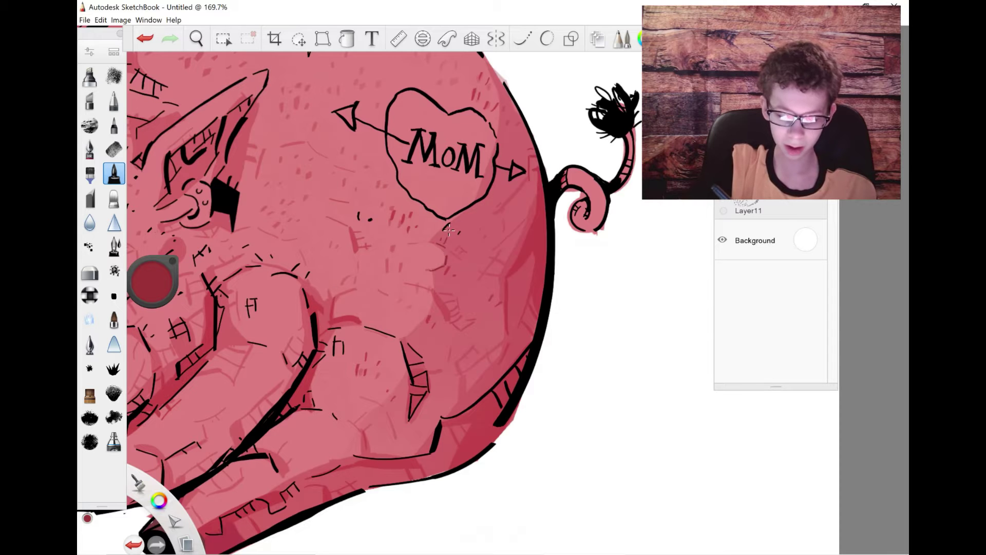
pyautogui.press('z')
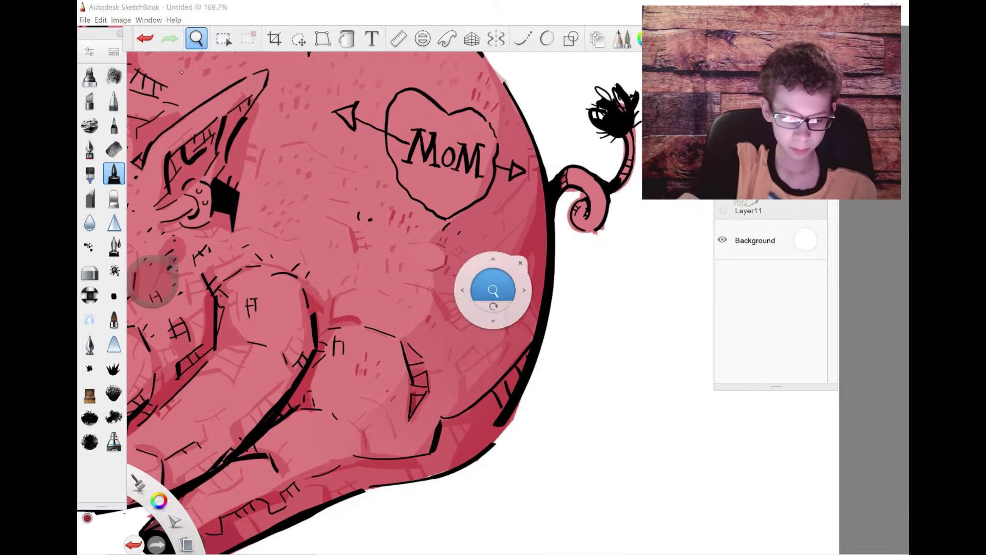
pyautogui.moveTo(245, 255); pyautogui.dragTo(464, 302)
pyautogui.press('z')
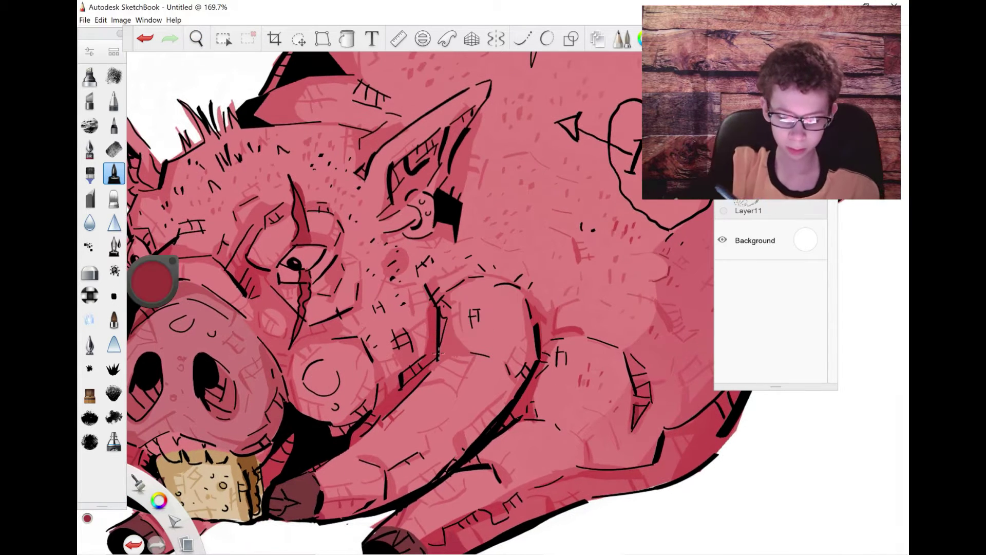
pyautogui.moveTo(418, 362); pyautogui.dragTo(401, 389)
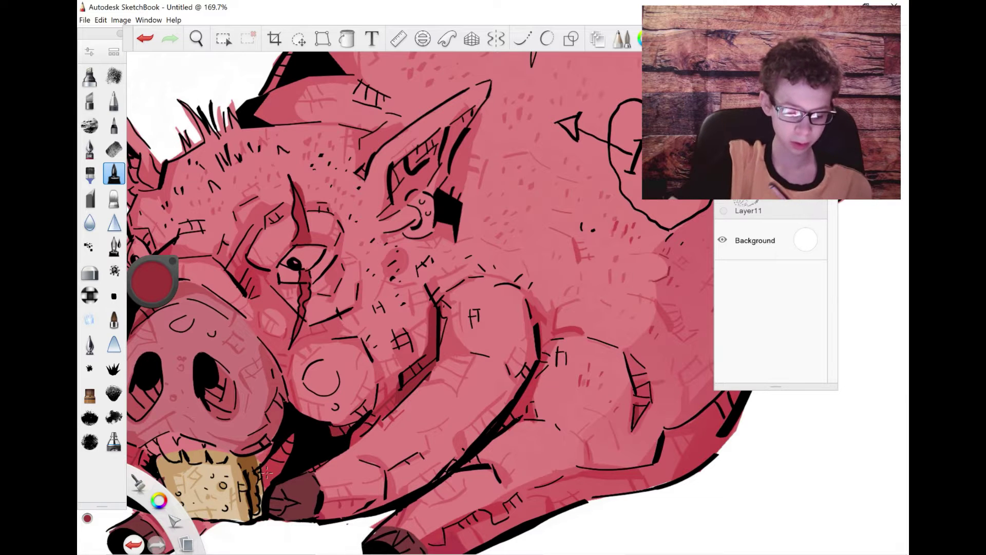
pyautogui.moveTo(267, 468); pyautogui.dragTo(270, 486)
pyautogui.moveTo(289, 440); pyautogui.dragTo(274, 466)
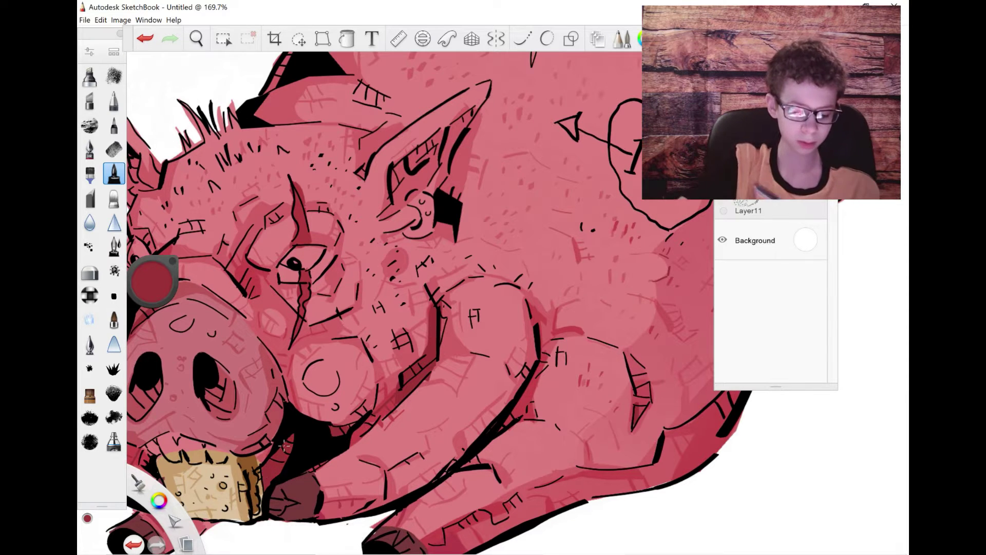
pyautogui.scroll(-3, 386, 309)
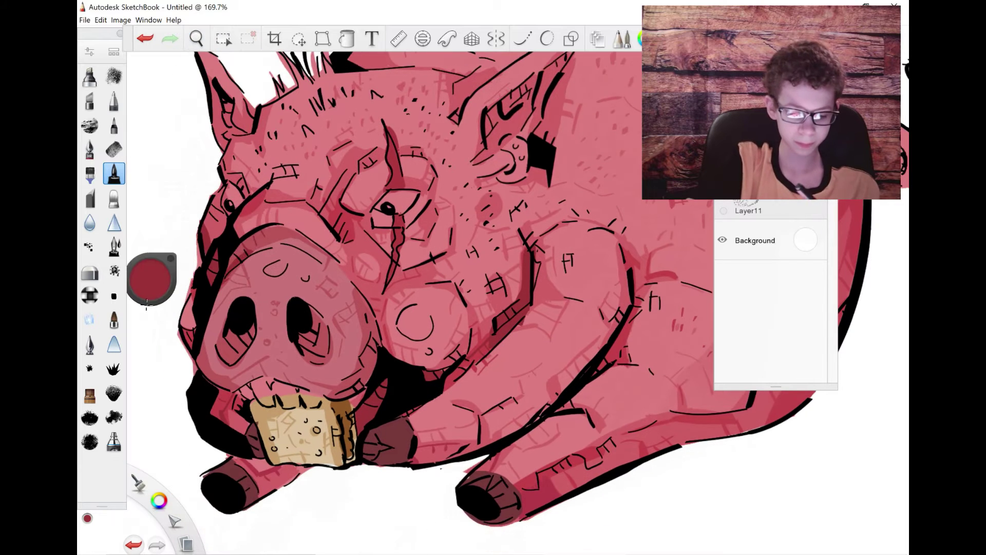
# Step: Pick a lighter pink and add a pink stroke beside the cork
pyautogui.moveTo(153, 282); pyautogui.dragTo(152, 266)
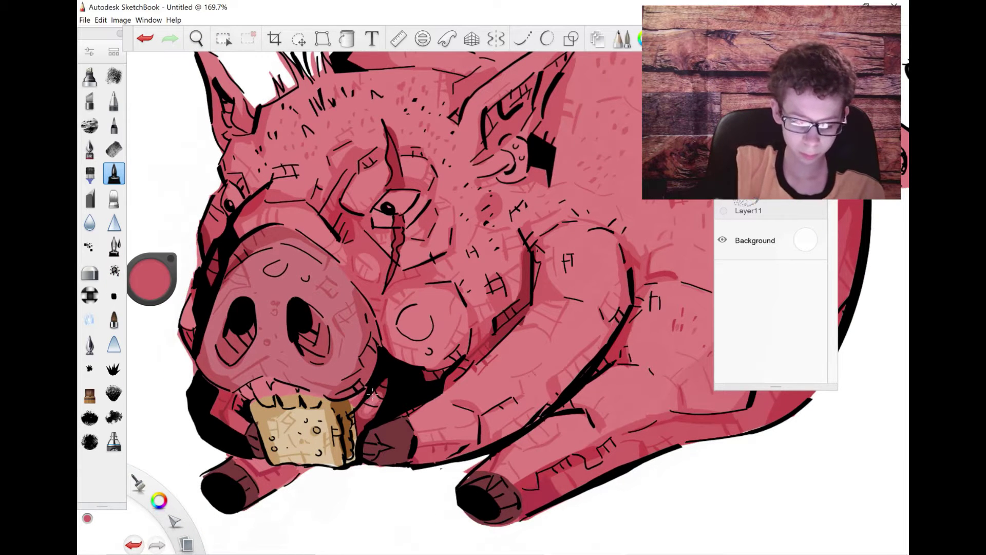
pyautogui.hotkey('ctrl', 'z')
pyautogui.hotkey('ctrl', 'z')
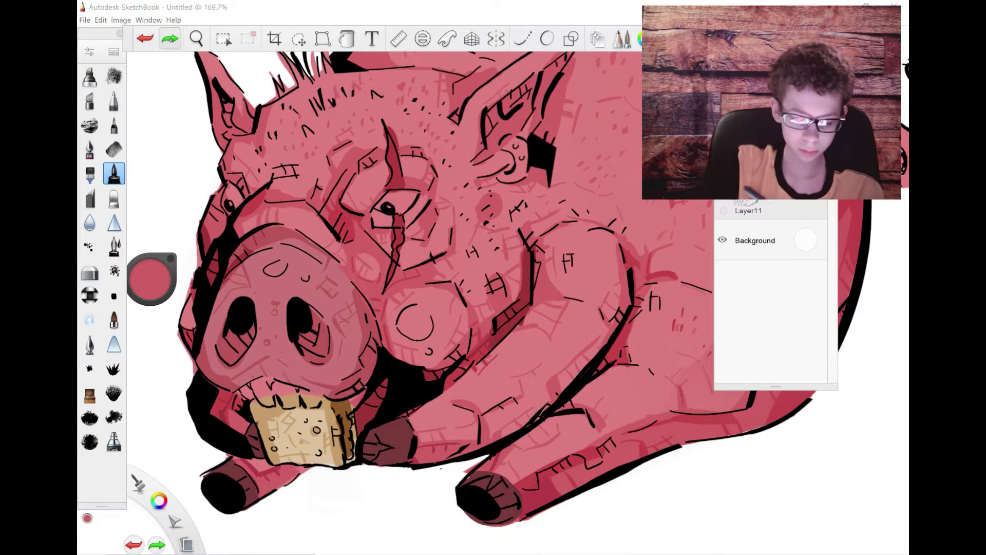
pyautogui.moveTo(365, 385); pyautogui.dragTo(378, 424)
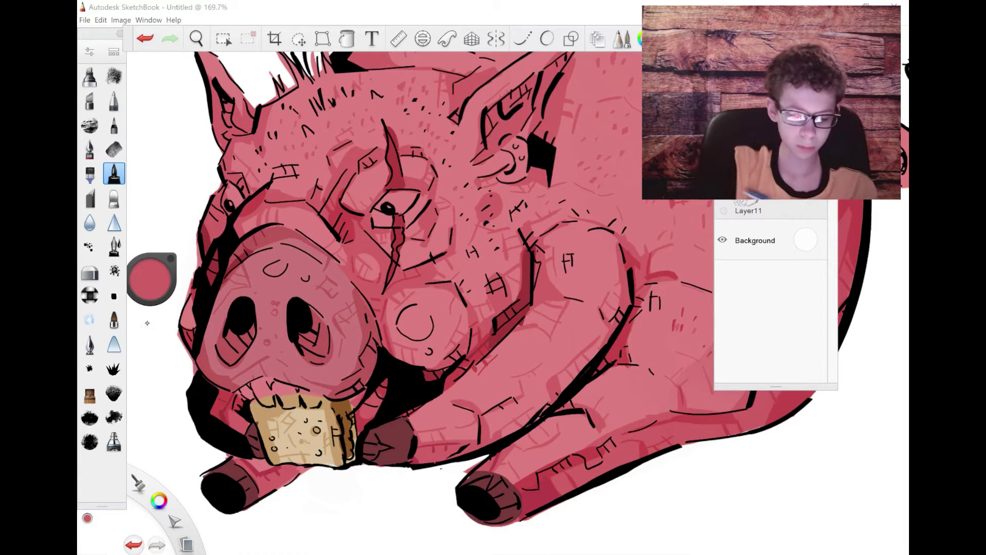
# Step: Shade both nostrils darker red, then zoom back out to the whole pig
pyautogui.moveTo(154, 278); pyautogui.dragTo(158, 297)
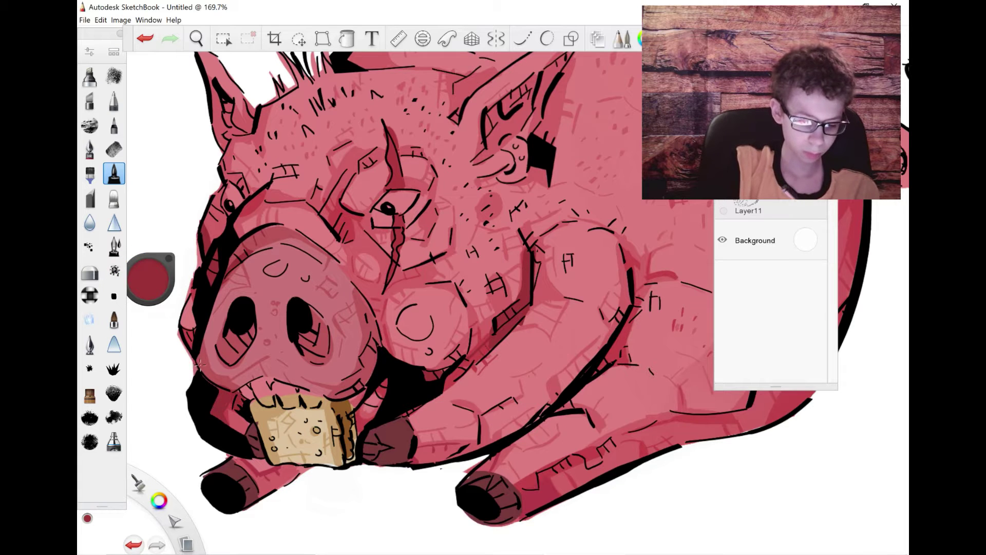
pyautogui.moveTo(206, 343)
pyautogui.mouseDown()
pyautogui.moveTo(232, 382)
pyautogui.moveTo(228, 355)
pyautogui.moveTo(251, 355)
pyautogui.mouseUp()
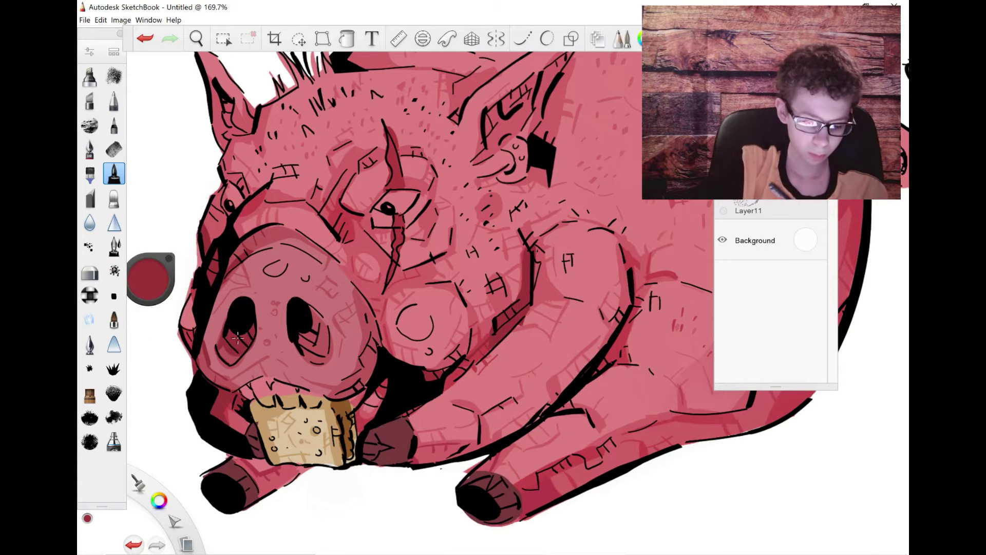
pyautogui.moveTo(304, 308)
pyautogui.mouseDown()
pyautogui.moveTo(320, 347)
pyautogui.moveTo(281, 339)
pyautogui.mouseUp()
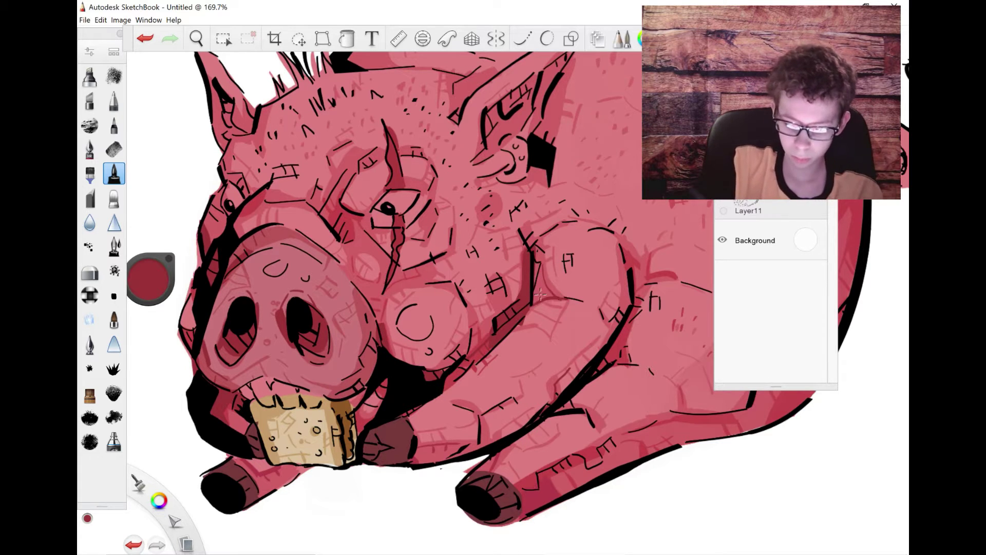
pyautogui.press('space')
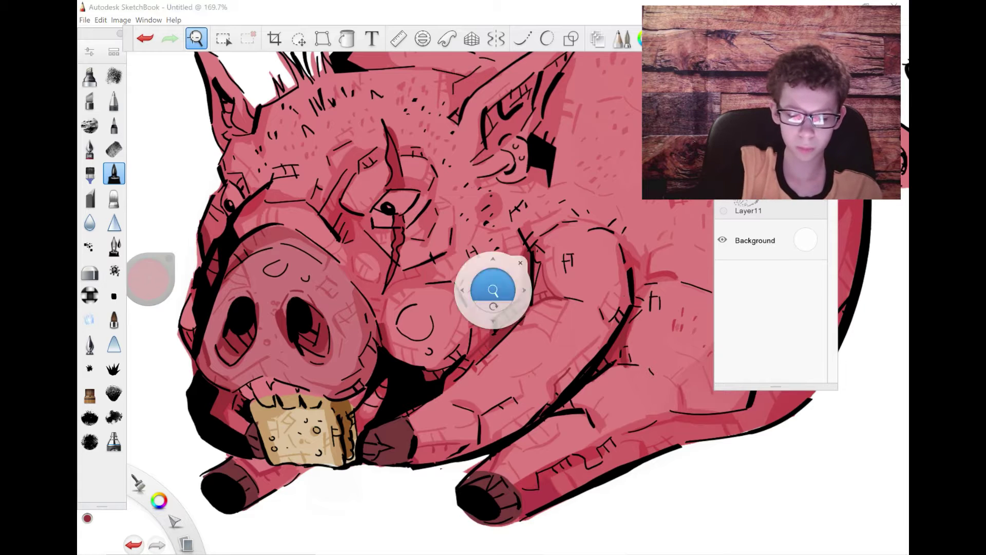
pyautogui.moveTo(474, 305)
pyautogui.mouseDown()
pyautogui.moveTo(434, 293)
pyautogui.moveTo(436, 323)
pyautogui.mouseUp()
pyautogui.moveTo(601, 416); pyautogui.dragTo(602, 386)
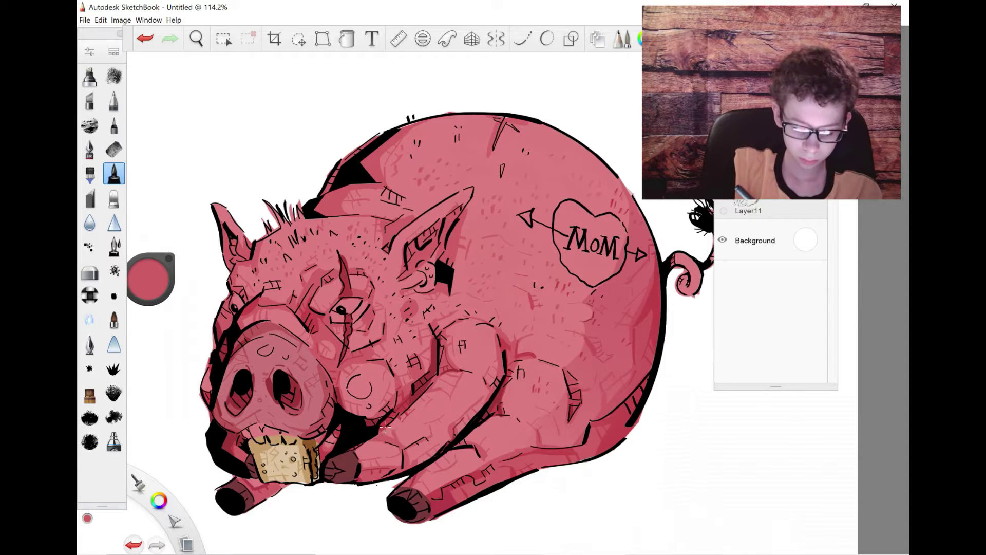
pyautogui.click(151, 279)
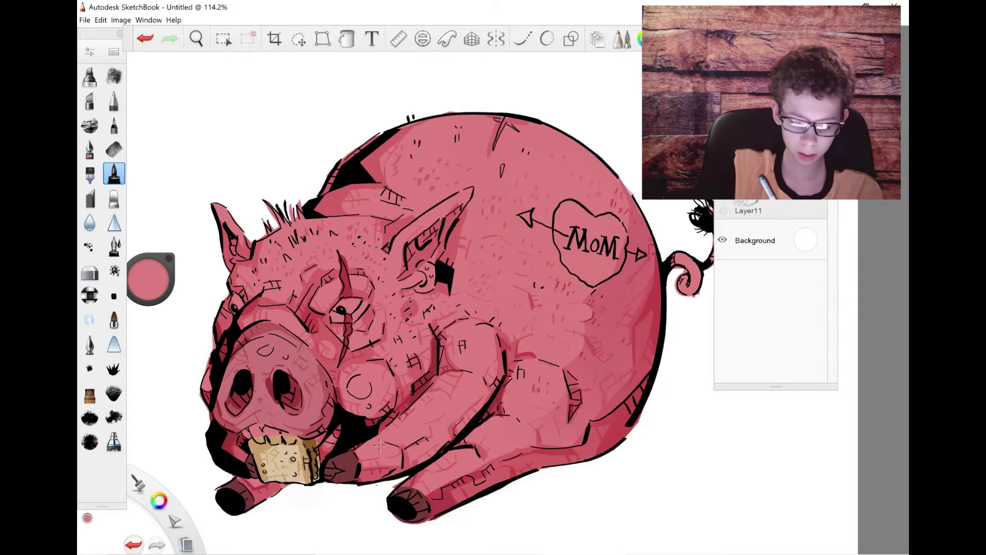
pyautogui.click(144, 293)
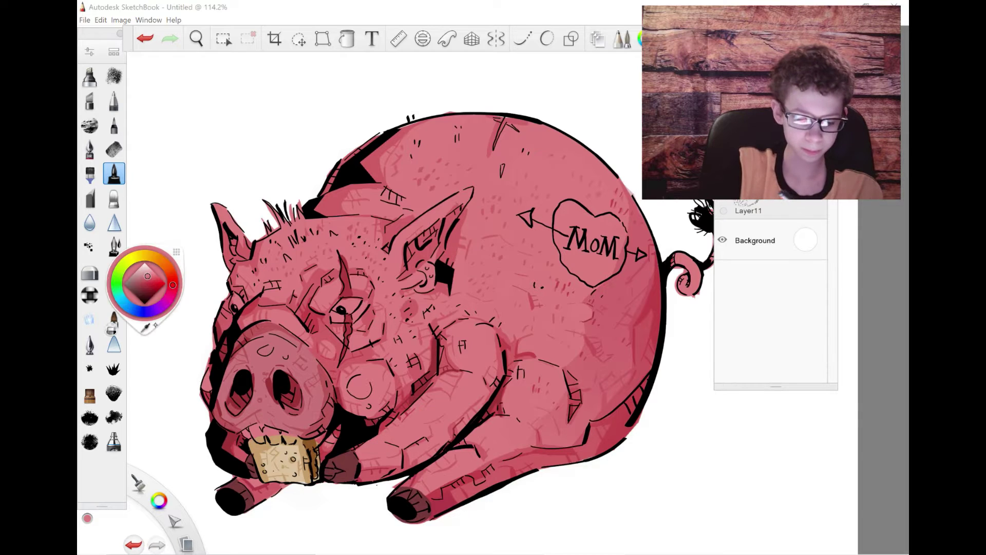
pyautogui.keyDown('alt'); pyautogui.click(315, 408); pyautogui.keyUp('alt')
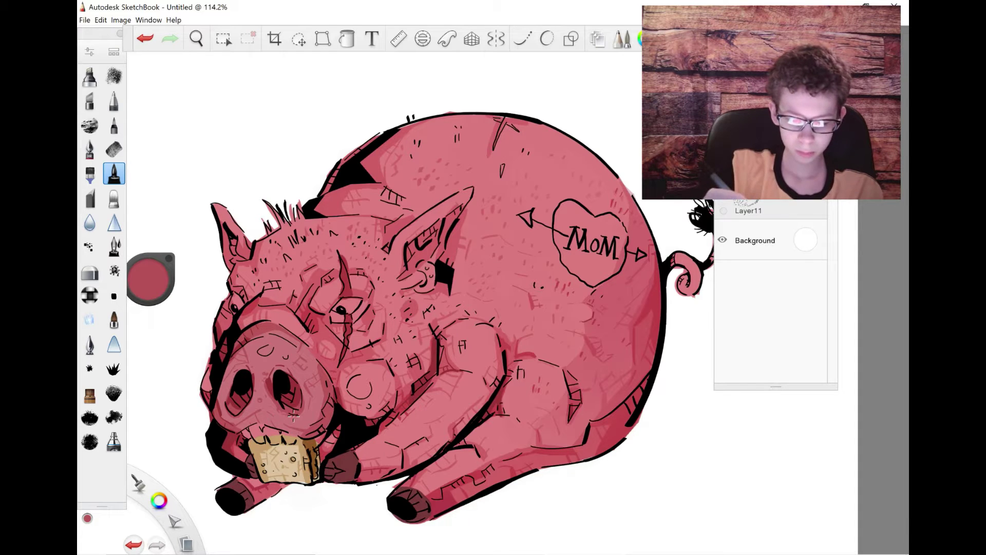
pyautogui.click(151, 277)
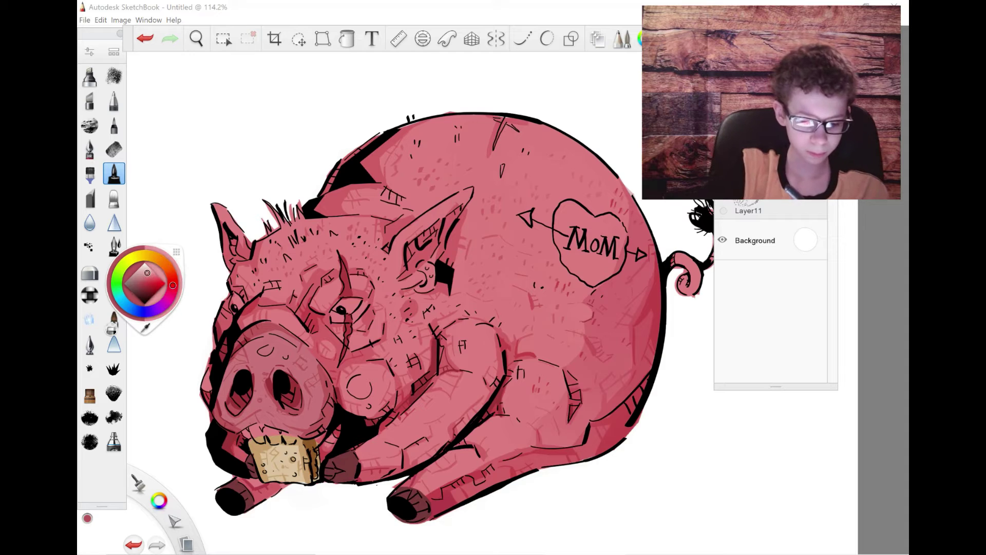
# Step: Pick an orange-yellow from the colour wheel and paint the pig's eyes
pyautogui.moveTo(163, 286); pyautogui.dragTo(147, 274)
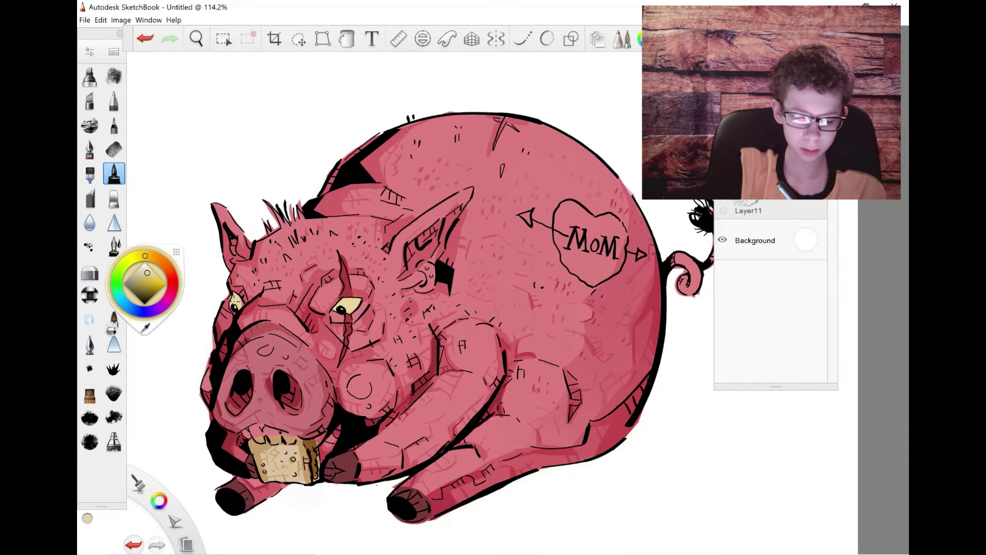
pyautogui.moveTo(144, 256); pyautogui.dragTo(156, 258)
pyautogui.click(145, 278)
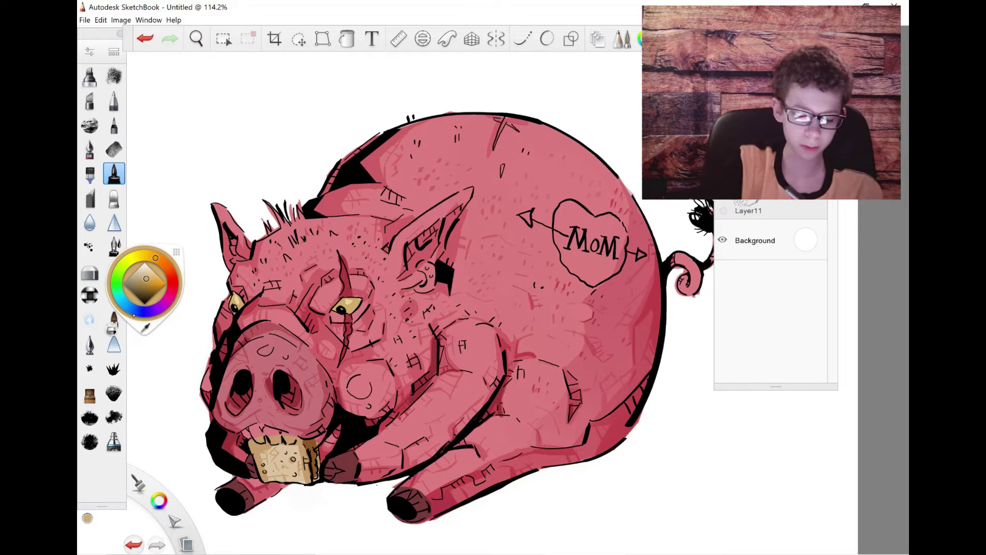
pyautogui.press('alt')
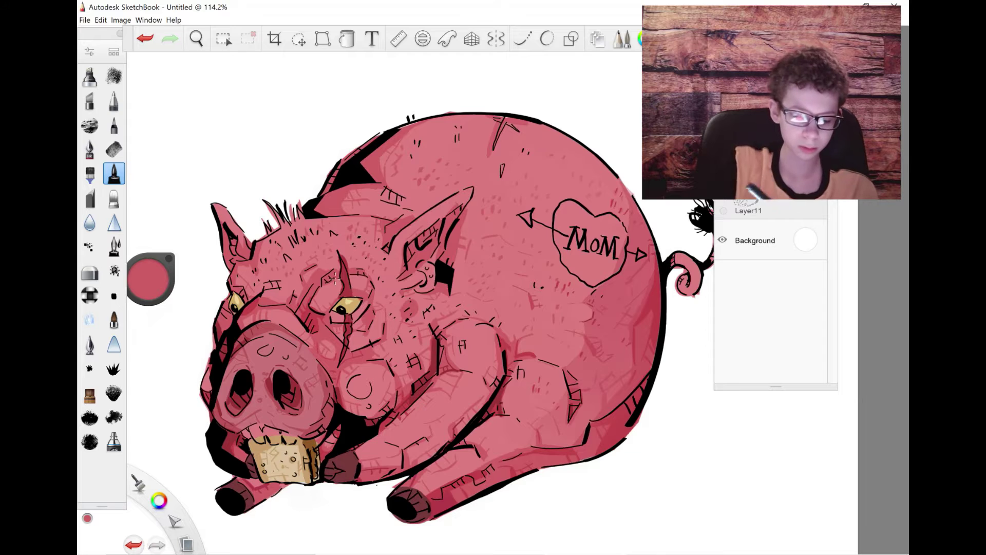
# Step: Zoom in on the face, dab a white glint on the eye, and sample its gold
pyautogui.click(152, 280)
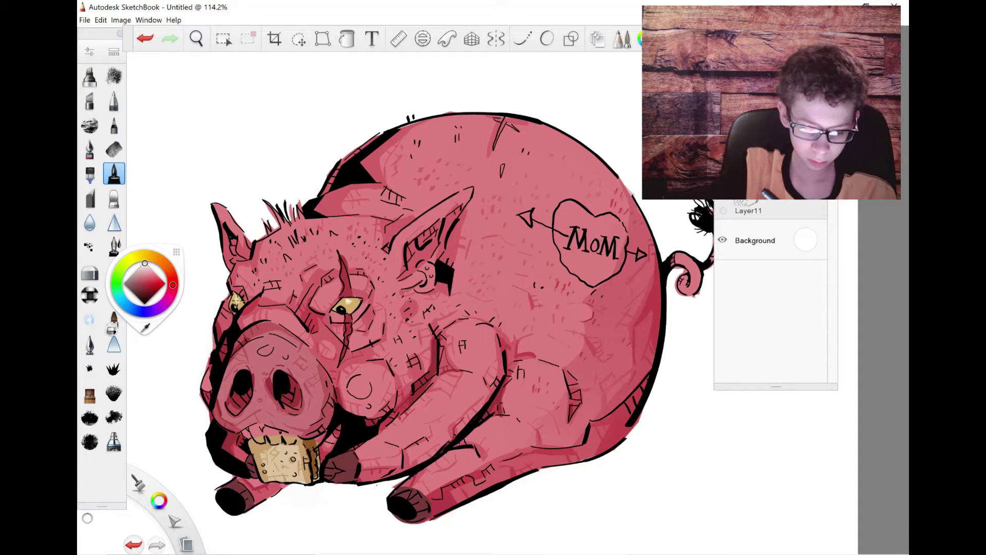
pyautogui.press('alt')
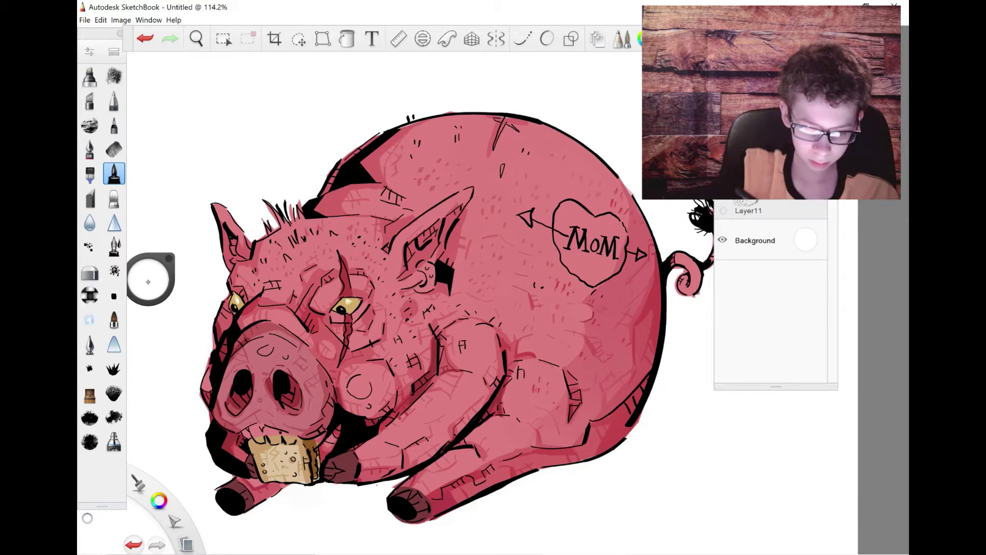
pyautogui.press('z')
pyautogui.moveTo(308, 331); pyautogui.dragTo(305, 270)
pyautogui.press('z')
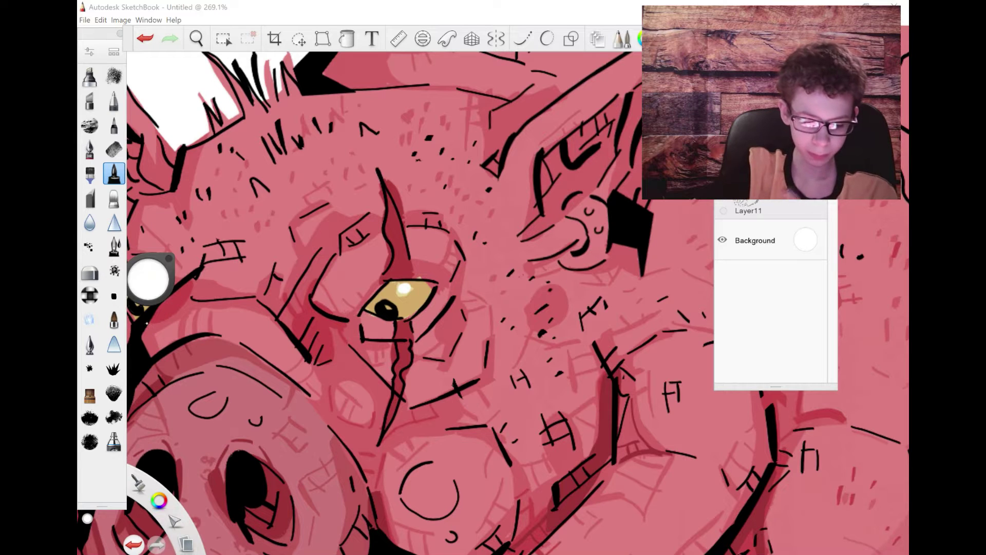
pyautogui.click(148, 279)
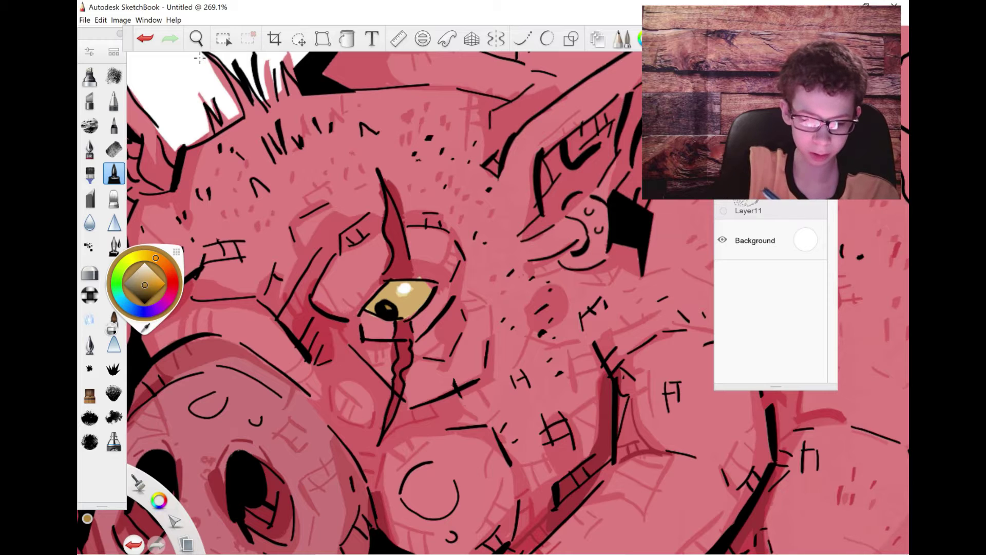
pyautogui.keyDown('alt'); pyautogui.click(384, 303); pyautogui.keyUp('alt')
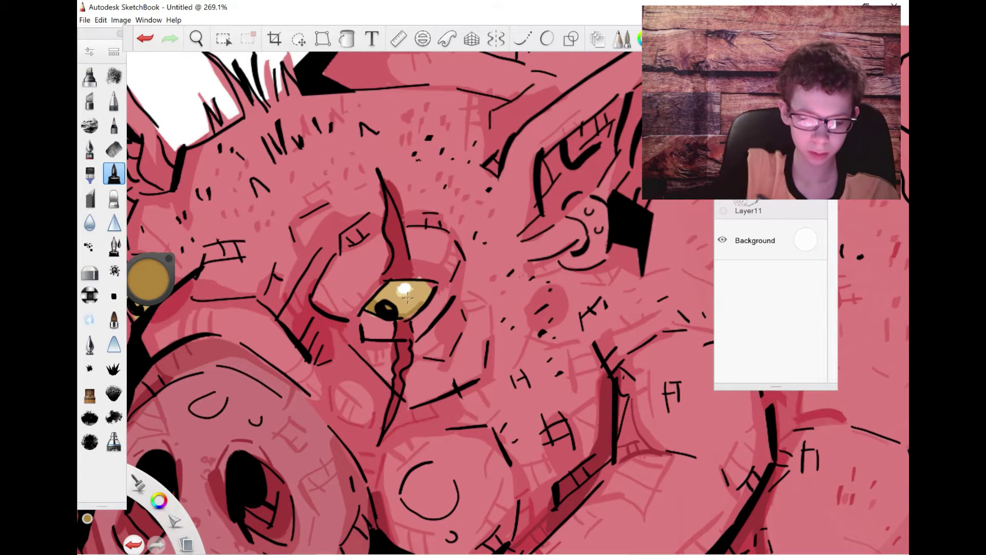
pyautogui.press('space')
# Step: Sample the pig's pink body colour, viewing the whole pig, then the snout and cork
pyautogui.moveTo(308, 308); pyautogui.dragTo(478, 316)
pyautogui.moveTo(231, 102); pyautogui.dragTo(231, 178)
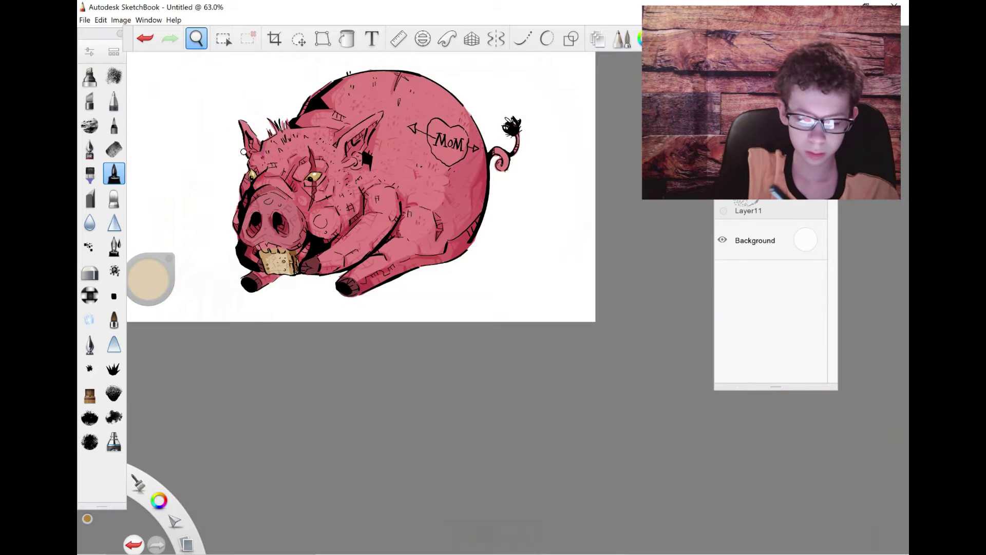
pyautogui.moveTo(232, 115)
pyautogui.mouseDown()
pyautogui.moveTo(230, 176)
pyautogui.moveTo(217, 93)
pyautogui.mouseUp()
pyautogui.press('space')
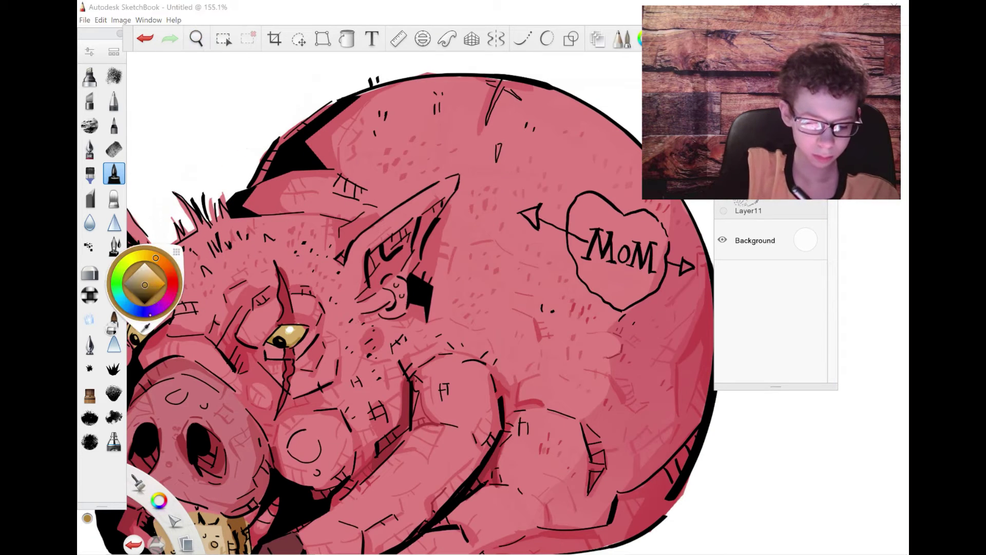
pyautogui.keyDown('alt'); pyautogui.click(150, 277); pyautogui.keyUp('alt')
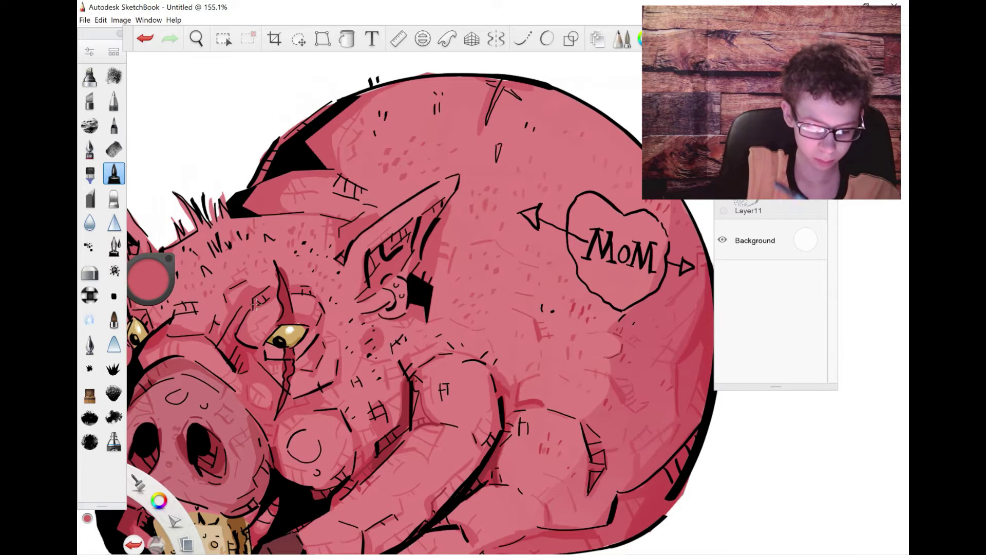
pyautogui.click(197, 39)
pyautogui.moveTo(229, 185)
pyautogui.mouseDown()
pyautogui.moveTo(202, 139)
pyautogui.moveTo(250, 300)
pyautogui.moveTo(251, 231)
pyautogui.mouseUp()
pyautogui.press('space')
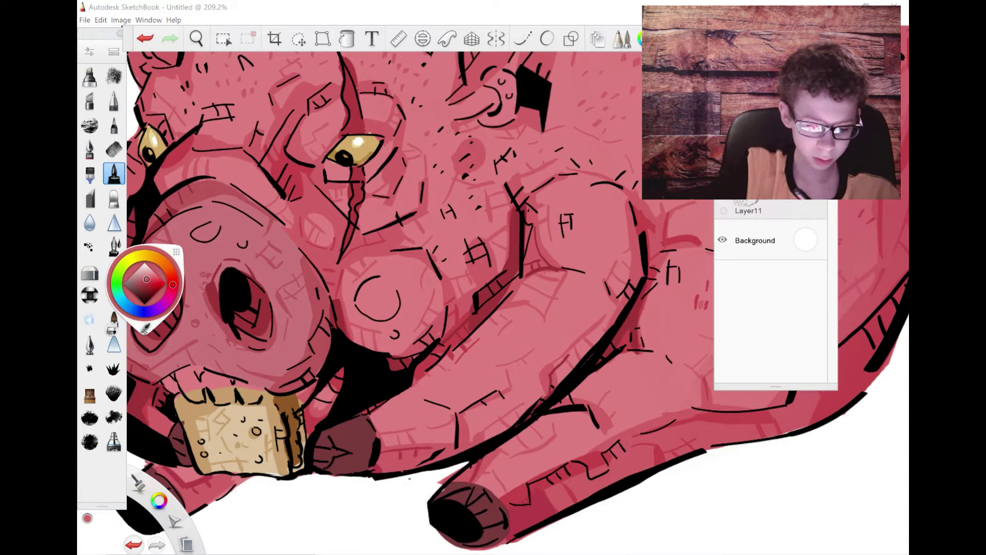
# Step: Paint the teeth above the cork cream-yellow, with red touches along their top edge
pyautogui.keyDown('alt'); pyautogui.click(149, 136); pyautogui.keyUp('alt')
pyautogui.moveTo(224, 391); pyautogui.dragTo(168, 385)
pyautogui.click(148, 280)
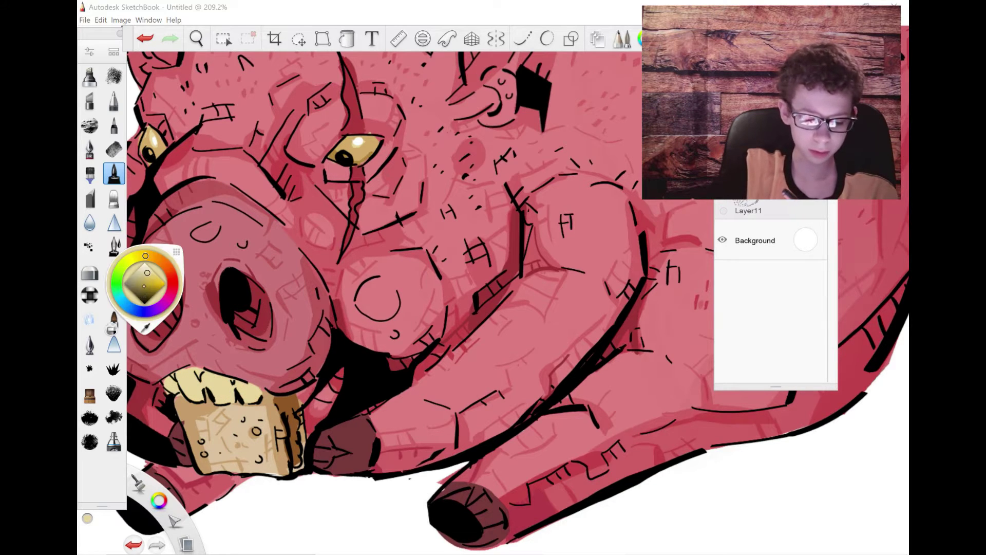
pyautogui.click(145, 255)
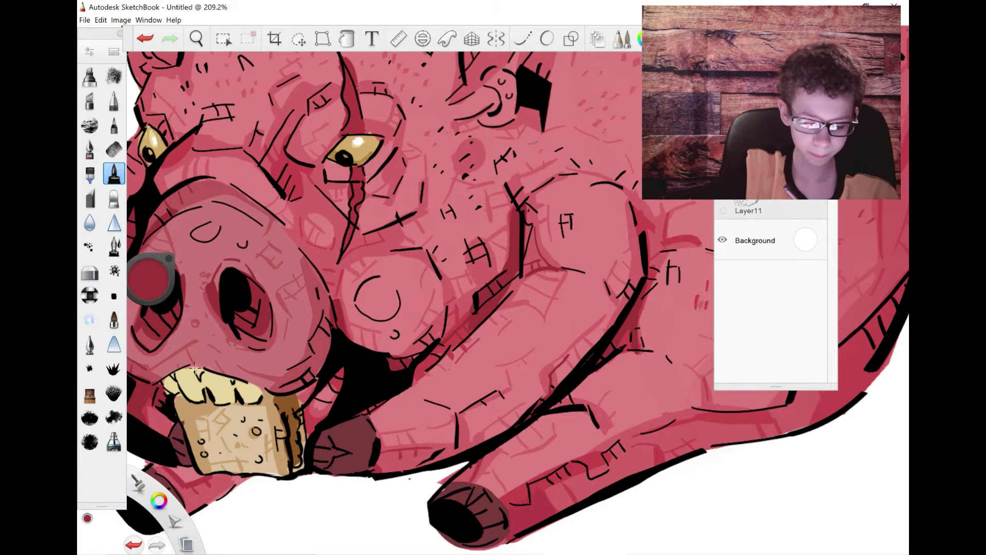
pyautogui.moveTo(192, 365); pyautogui.dragTo(169, 379)
# Step: Try a tan, undo it, pick pink-red, and zoom out to the whole pig
pyautogui.click(150, 279)
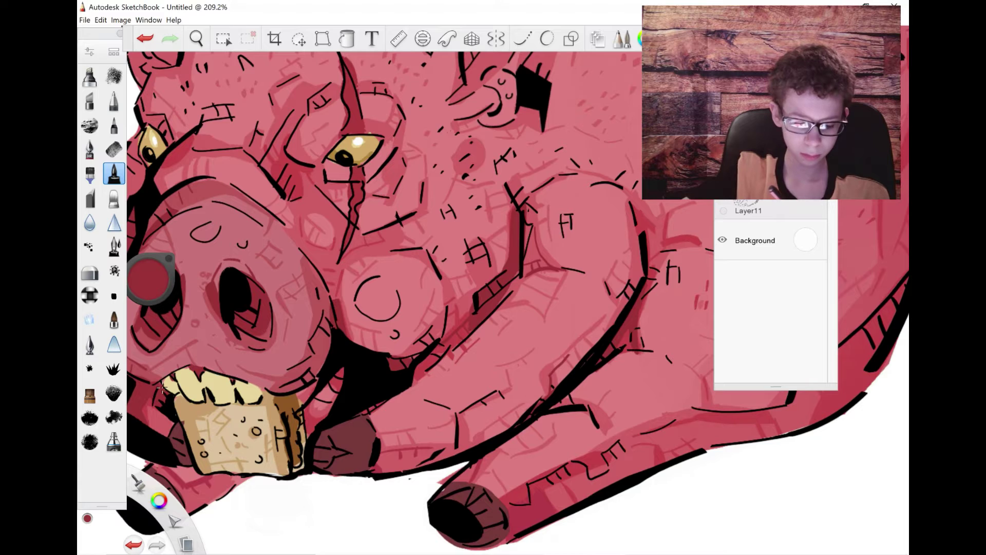
pyautogui.keyDown('alt'); pyautogui.click(193, 395); pyautogui.keyUp('alt')
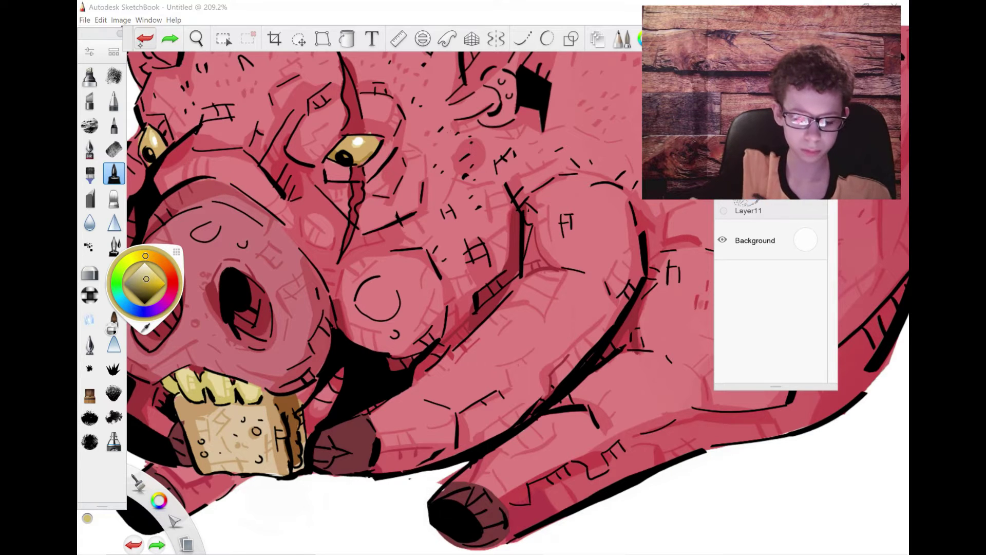
pyautogui.hotkey('ctrl', 'z')
pyautogui.click(150, 277)
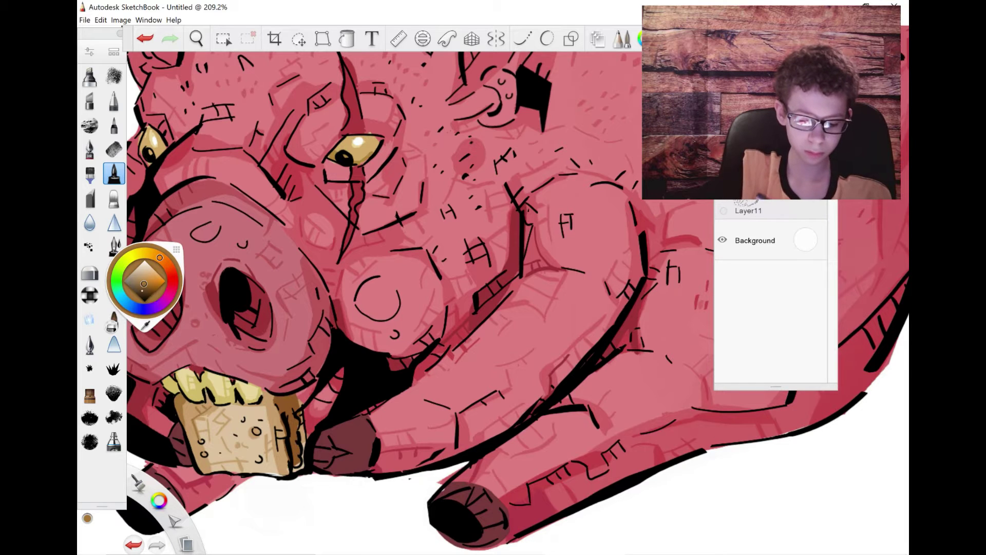
pyautogui.keyDown('alt'); pyautogui.click(197, 368); pyautogui.keyUp('alt')
pyautogui.press('space')
pyautogui.moveTo(400, 463); pyautogui.dragTo(400, 493)
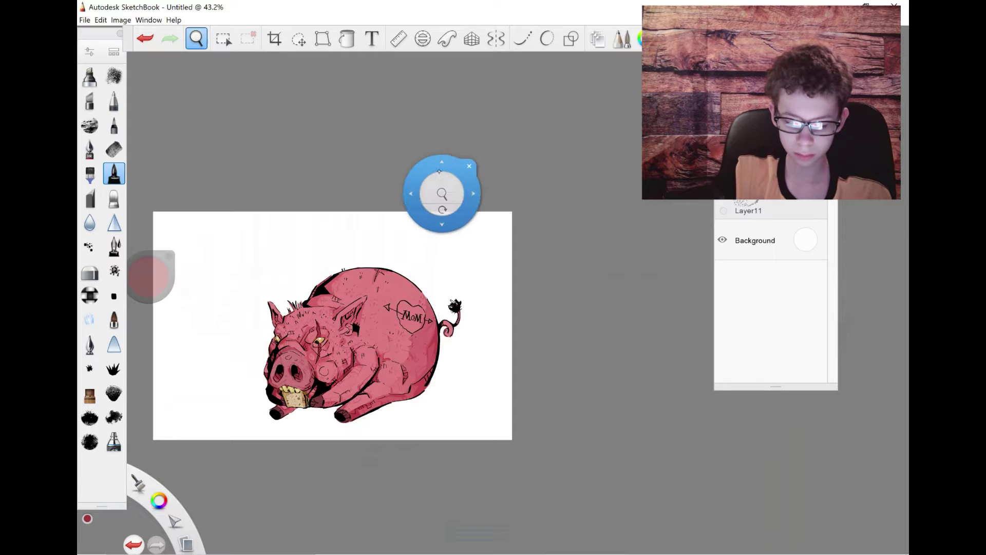
# Step: Zoom in on the MoM heart tattoo, pick red, and add a new layer
pyautogui.moveTo(430, 307); pyautogui.dragTo(431, 302)
pyautogui.moveTo(486, 232); pyautogui.dragTo(485, 192)
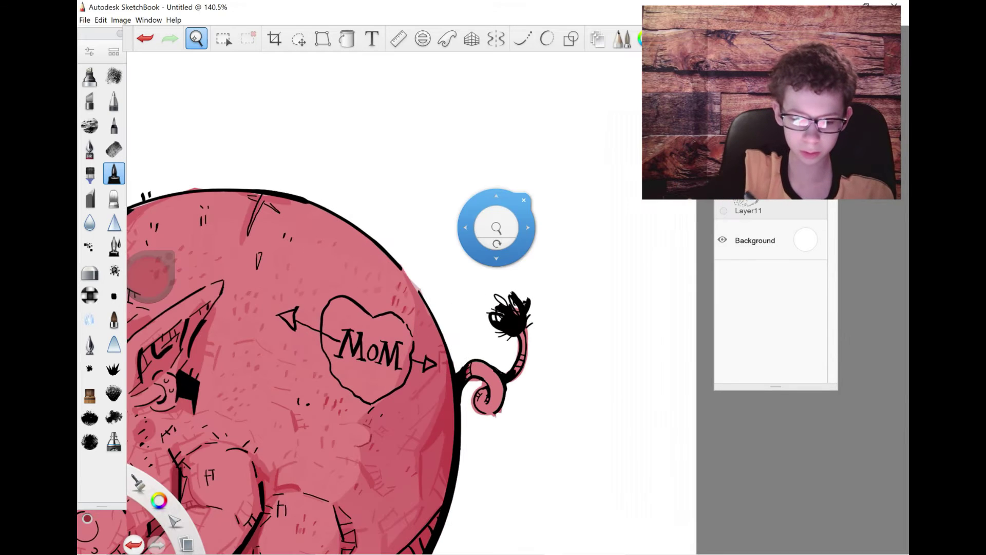
pyautogui.moveTo(145, 286); pyautogui.dragTo(153, 286)
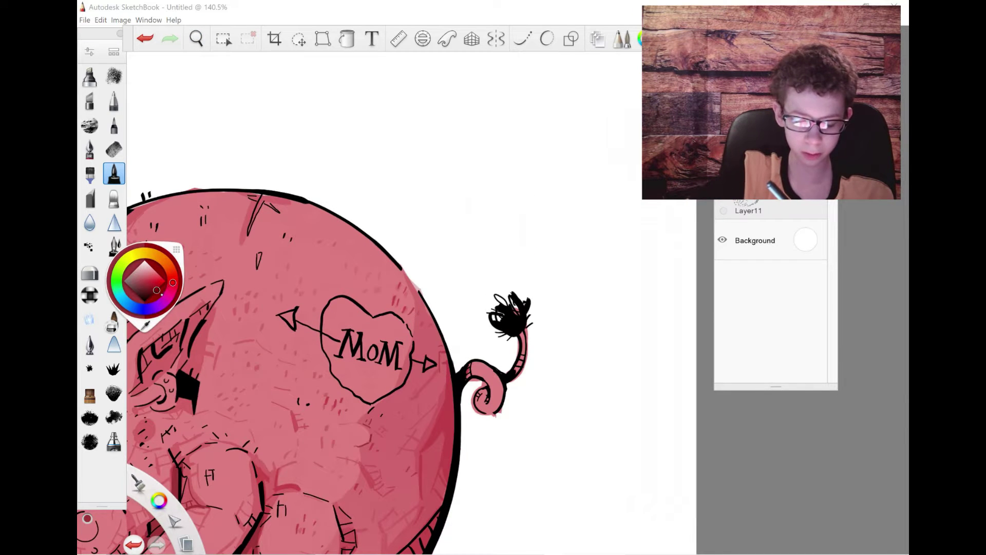
pyautogui.hotkey('ctrl', 'z')
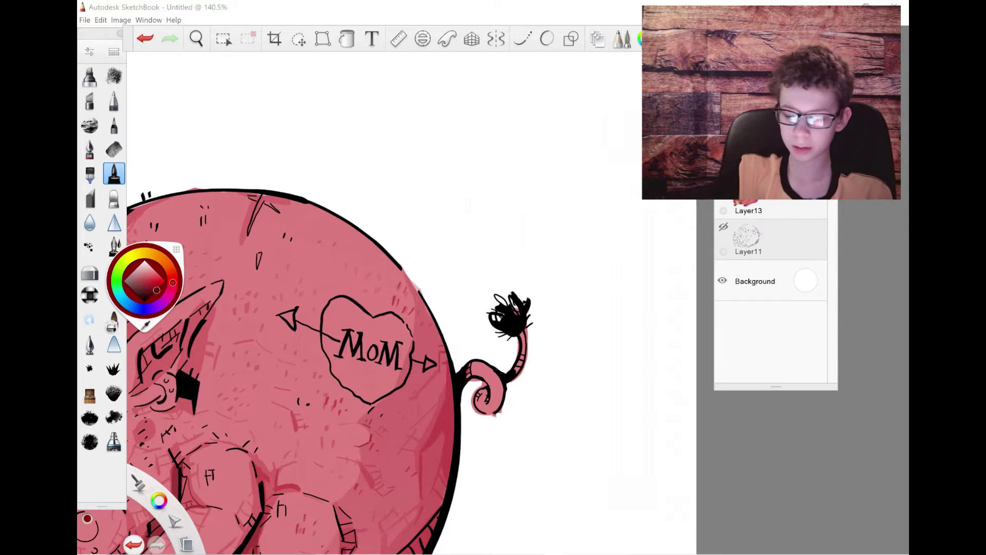
# Step: Fill the heart with red hatching strokes, undoing the last one
pyautogui.moveTo(339, 385); pyautogui.dragTo(409, 370)
pyautogui.moveTo(323, 355); pyautogui.dragTo(405, 367)
pyautogui.moveTo(324, 335); pyautogui.dragTo(409, 354)
pyautogui.moveTo(324, 312)
pyautogui.mouseDown()
pyautogui.moveTo(409, 351)
pyautogui.moveTo(400, 324)
pyautogui.mouseUp()
pyautogui.hotkey('ctrl', 'z')
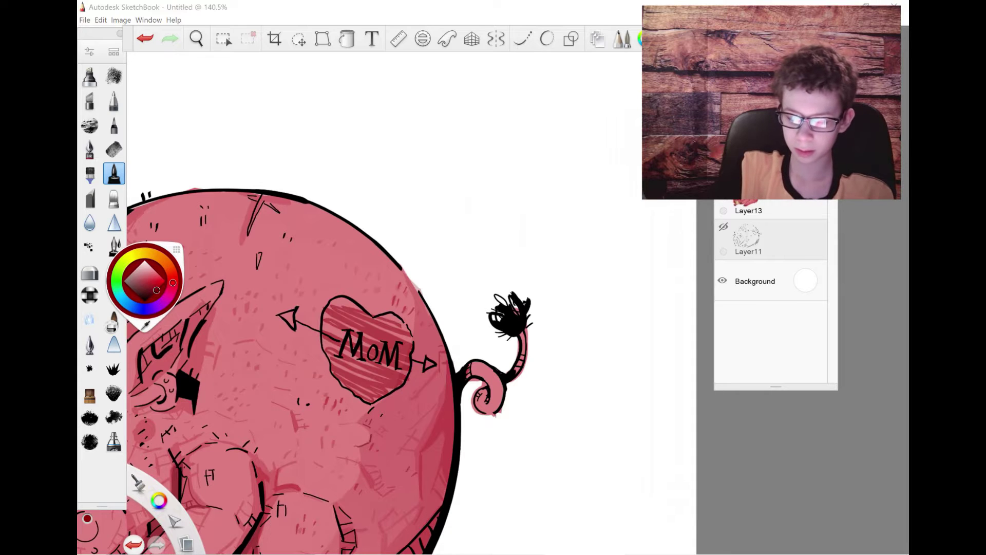
pyautogui.click(286, 305)
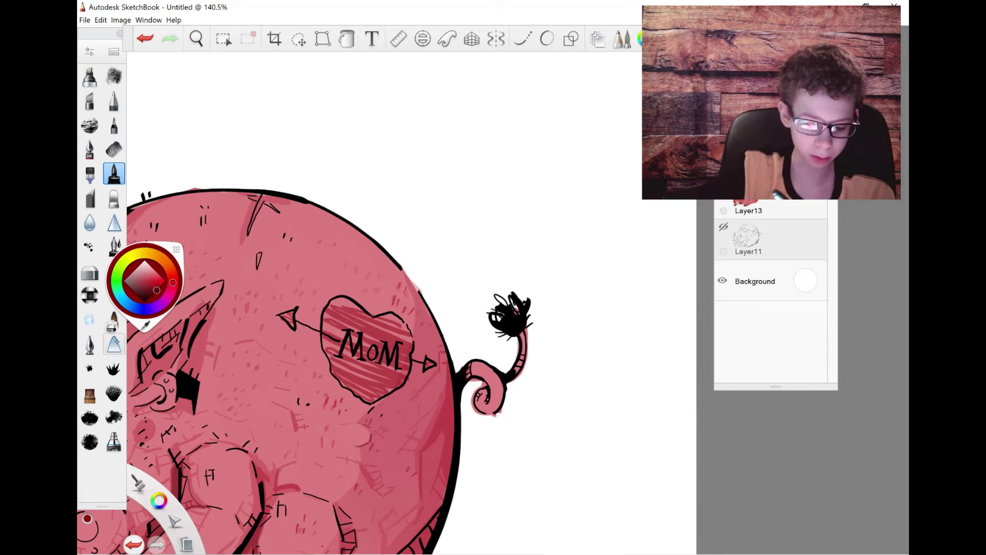
# Step: Soften the heart's shading with a softer brush, then zoom out to the whole pig
pyautogui.click(113, 344)
pyautogui.moveTo(309, 334); pyautogui.dragTo(331, 309)
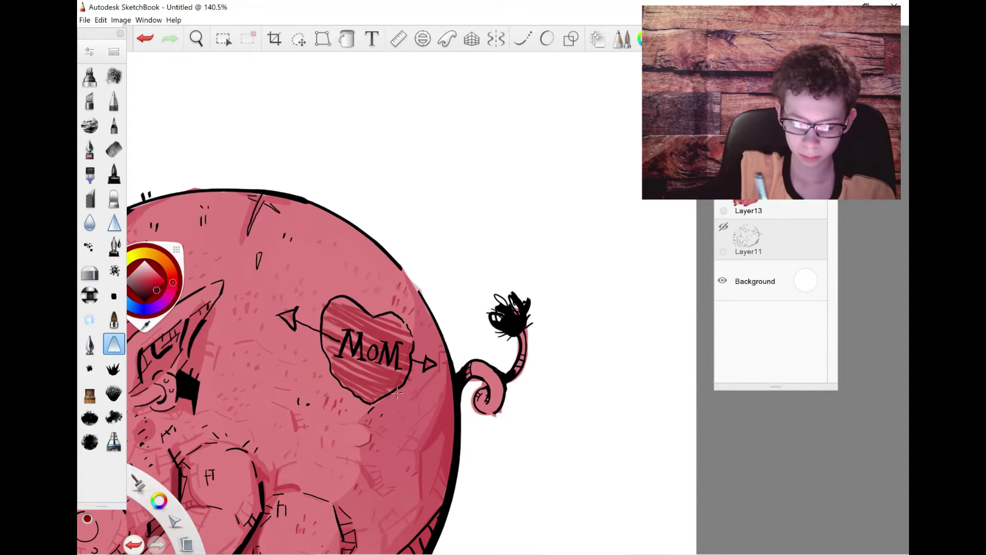
pyautogui.moveTo(398, 393); pyautogui.dragTo(370, 378)
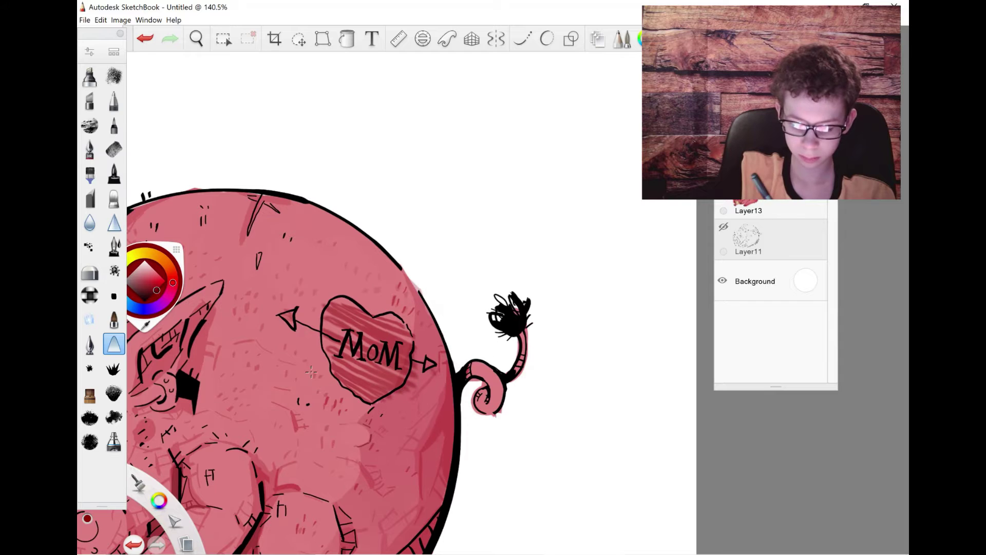
pyautogui.moveTo(332, 362); pyautogui.dragTo(363, 385)
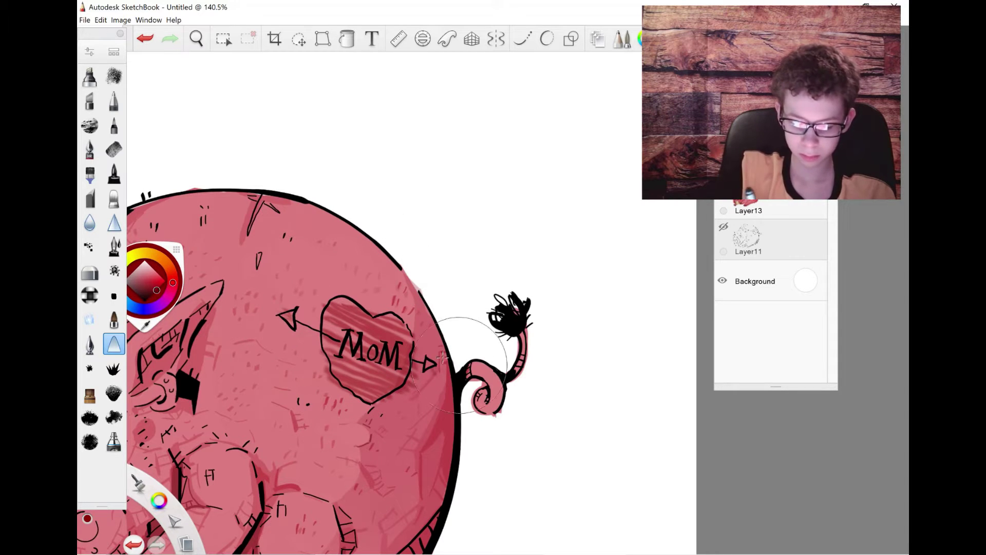
pyautogui.press('space')
pyautogui.moveTo(262, 216)
pyautogui.mouseDown()
pyautogui.moveTo(316, 246)
pyautogui.moveTo(363, 297)
pyautogui.mouseUp()
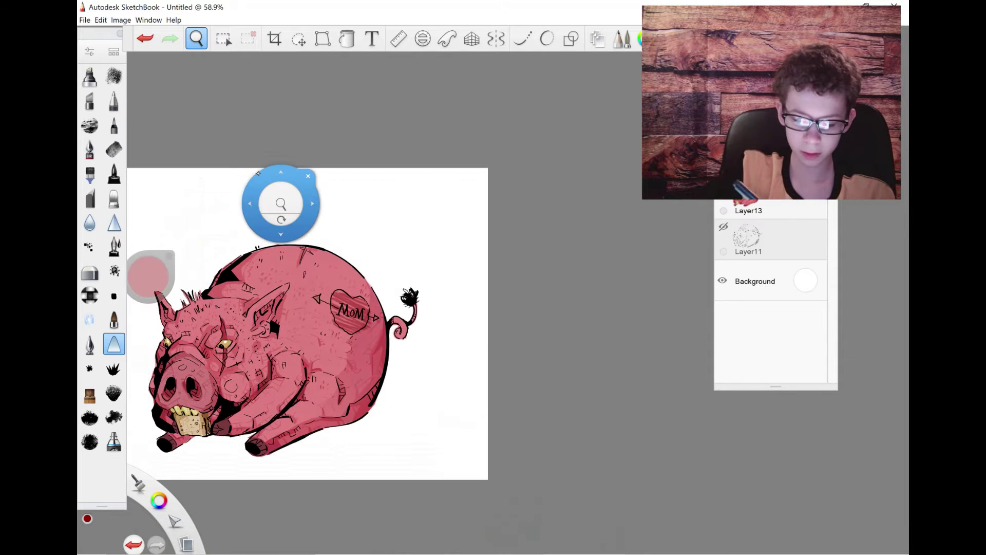
# Step: Fill the MoM heart with darker red using the fill tool, then redo the change
pyautogui.click(90, 272)
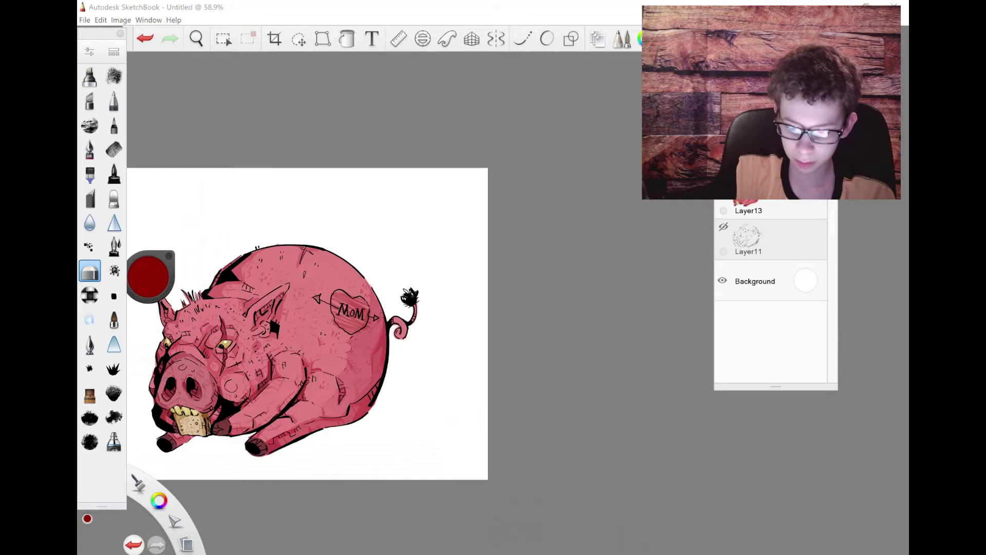
pyautogui.click(350, 309)
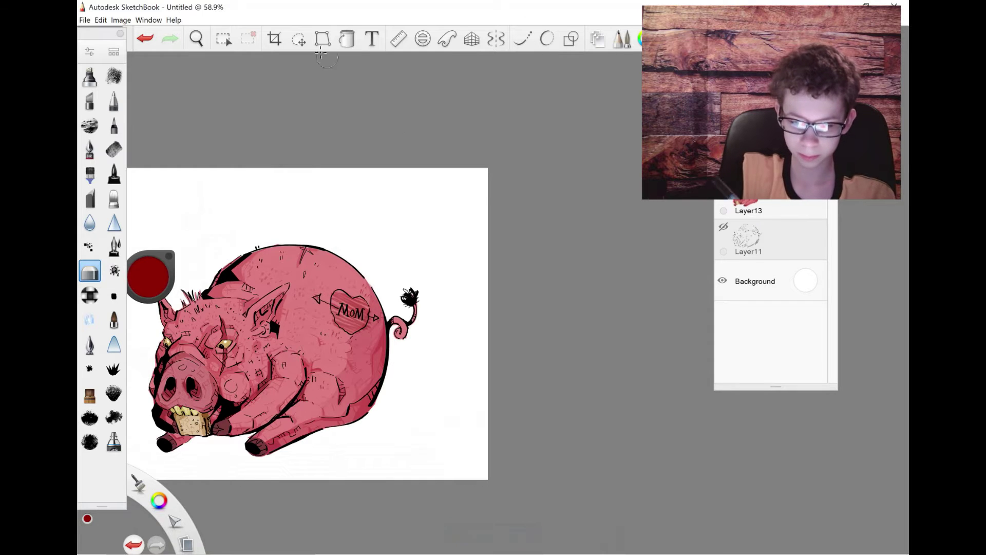
pyautogui.click(299, 39)
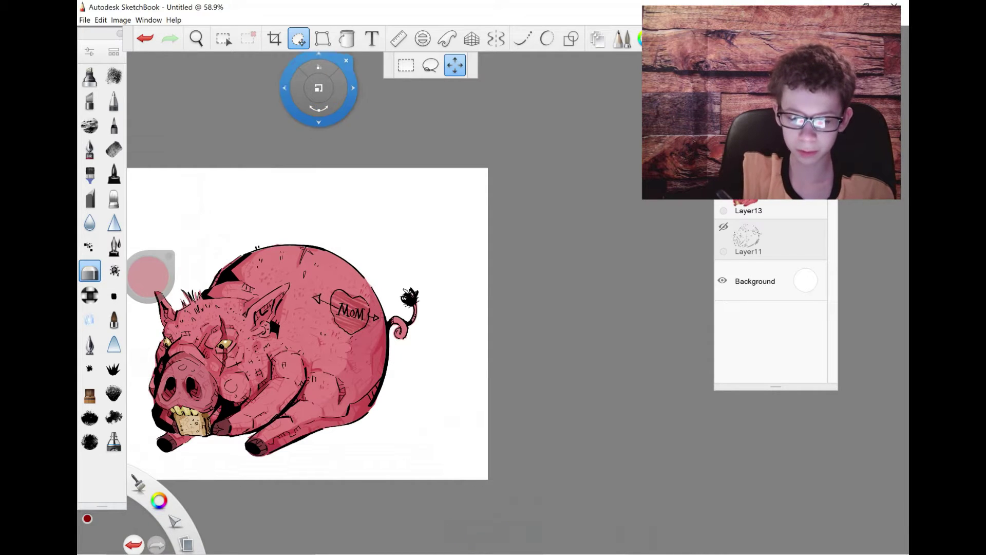
pyautogui.click(299, 39)
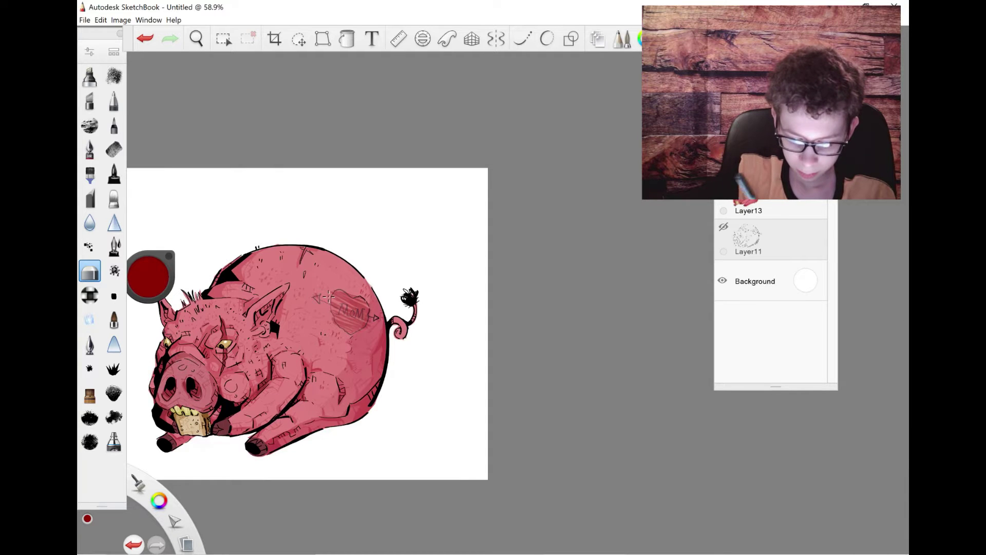
pyautogui.hotkey('ctrl', 'y')
pyautogui.press('space')
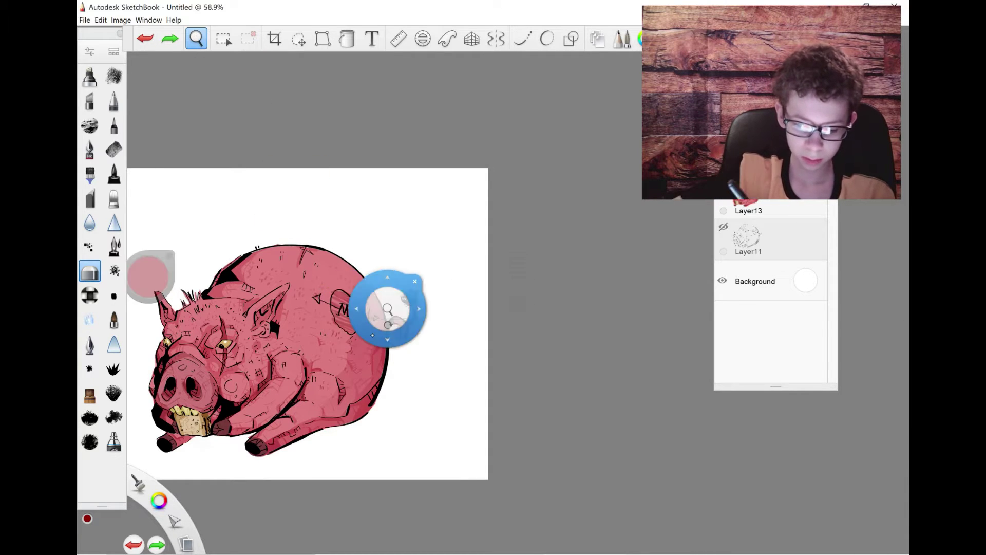
# Step: Zoom in and lighten the MoM lettering and heart outline, then zoom out to the whole pig
pyautogui.moveTo(363, 316)
pyautogui.mouseDown()
pyautogui.moveTo(293, 154)
pyautogui.moveTo(292, 123)
pyautogui.mouseUp()
pyautogui.press('space')
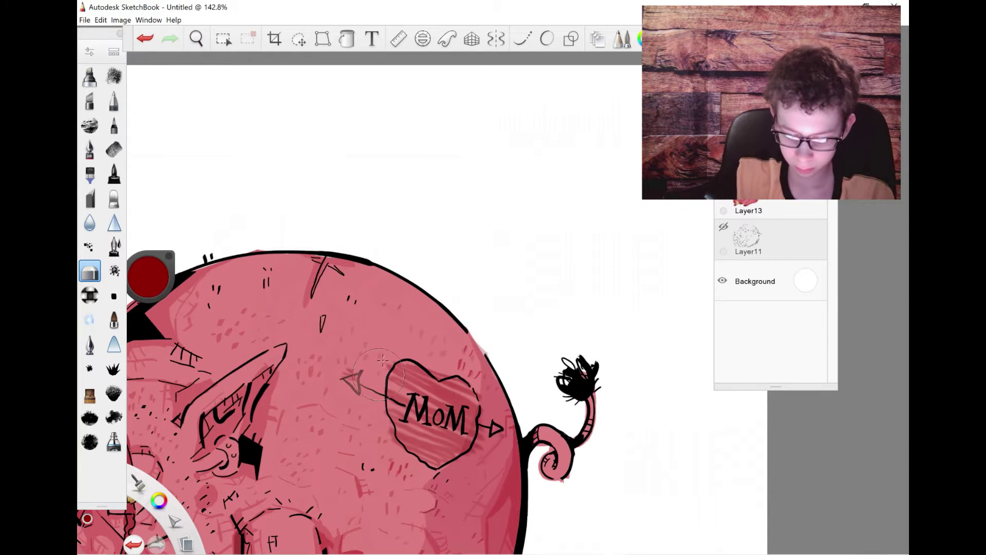
pyautogui.moveTo(408, 407); pyautogui.dragTo(497, 429)
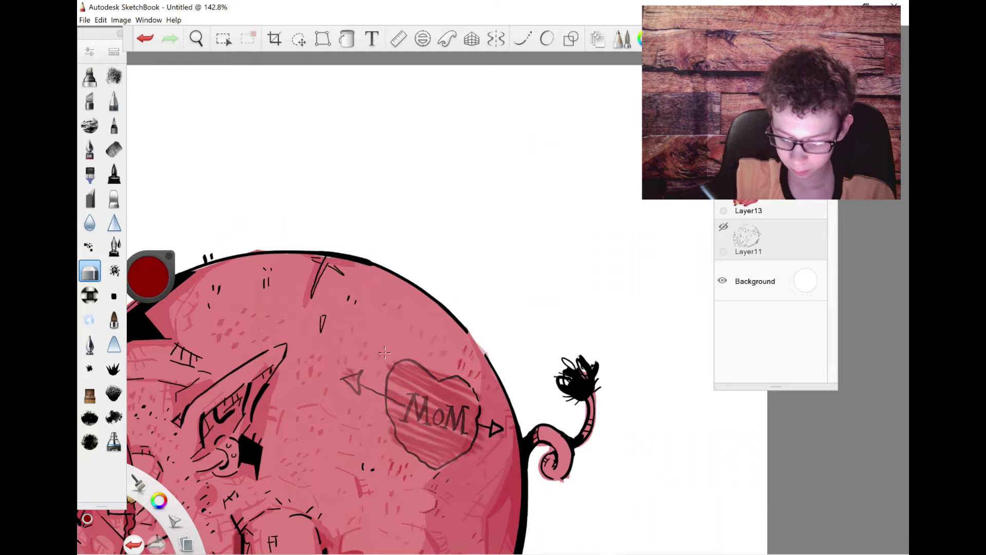
pyautogui.press('space')
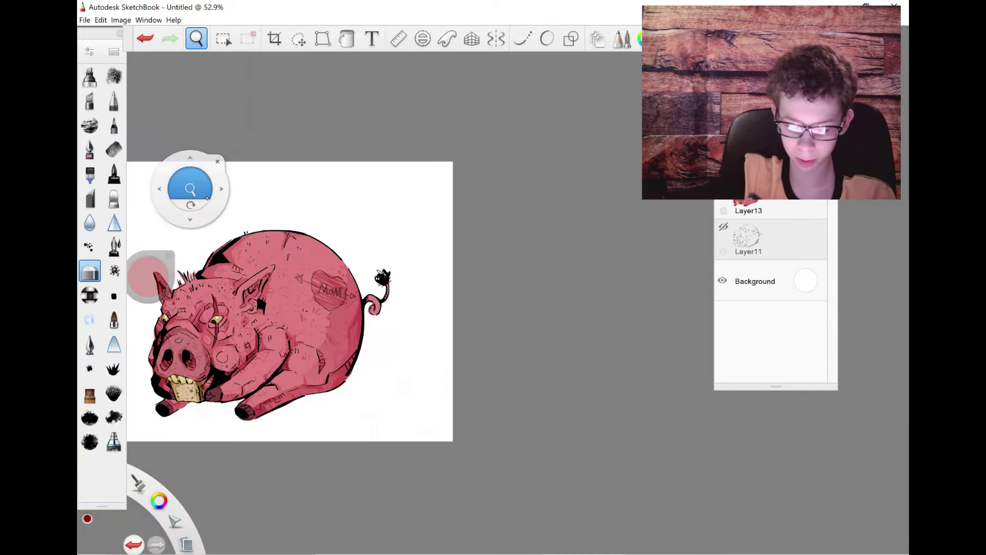
pyautogui.moveTo(190, 188); pyautogui.dragTo(303, 233)
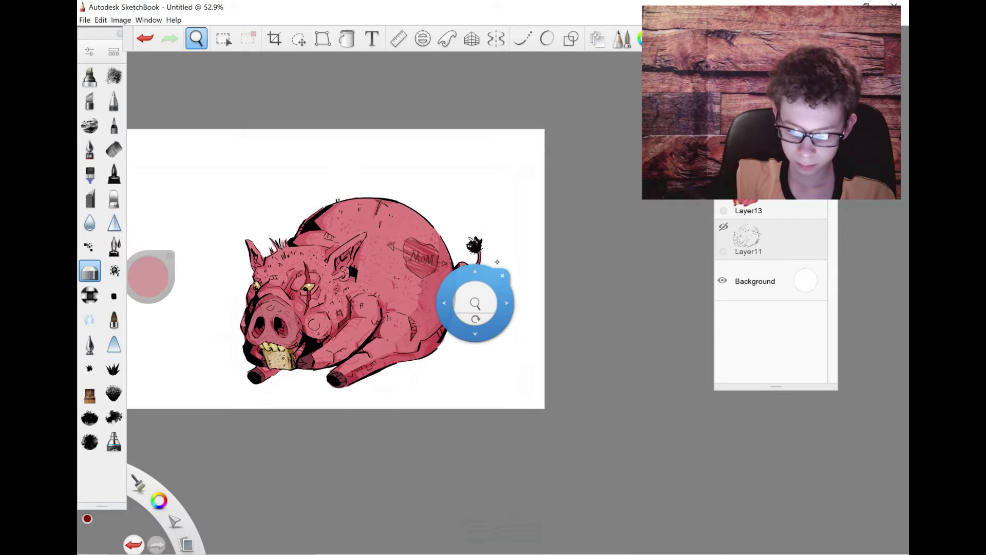
pyautogui.moveTo(304, 234); pyautogui.dragTo(532, 354)
pyautogui.press('b')
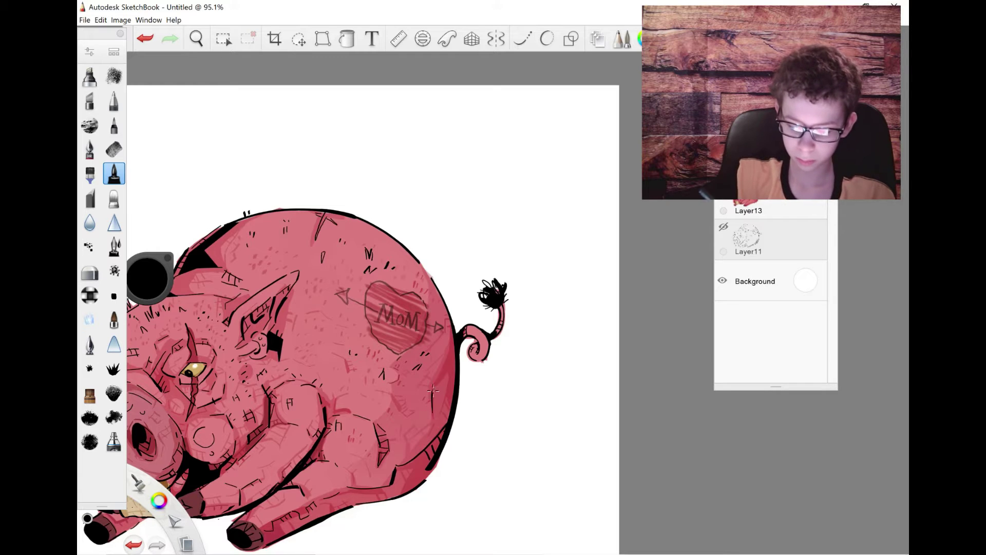
pyautogui.press('space')
pyautogui.moveTo(309, 223); pyautogui.dragTo(532, 355)
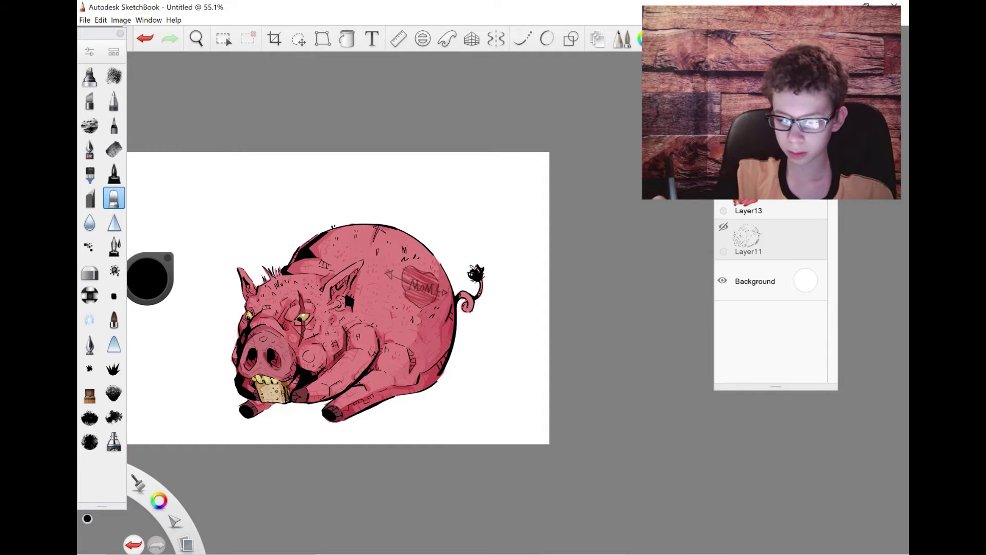
pyautogui.hotkey('ctrl', 'e')
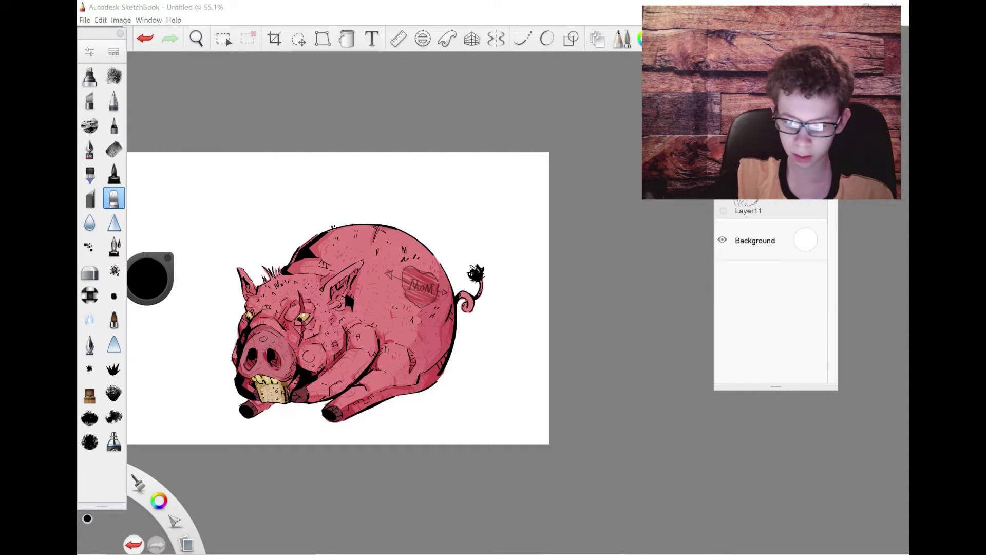
# Step: On Layer13, magic-wand the white background and invert the selection to isolate the pig
pyautogui.click(223, 39)
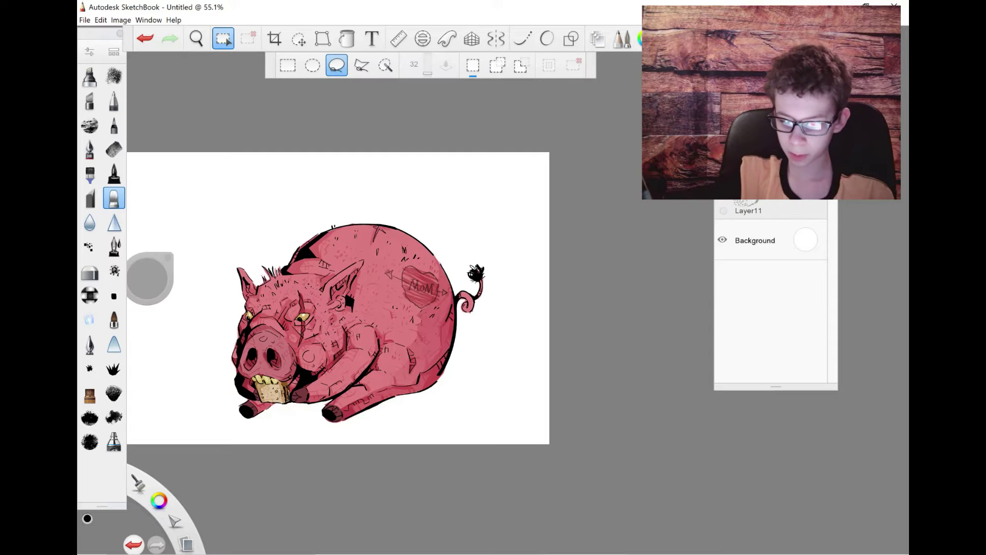
pyautogui.hotkey('ctrl', 'z')
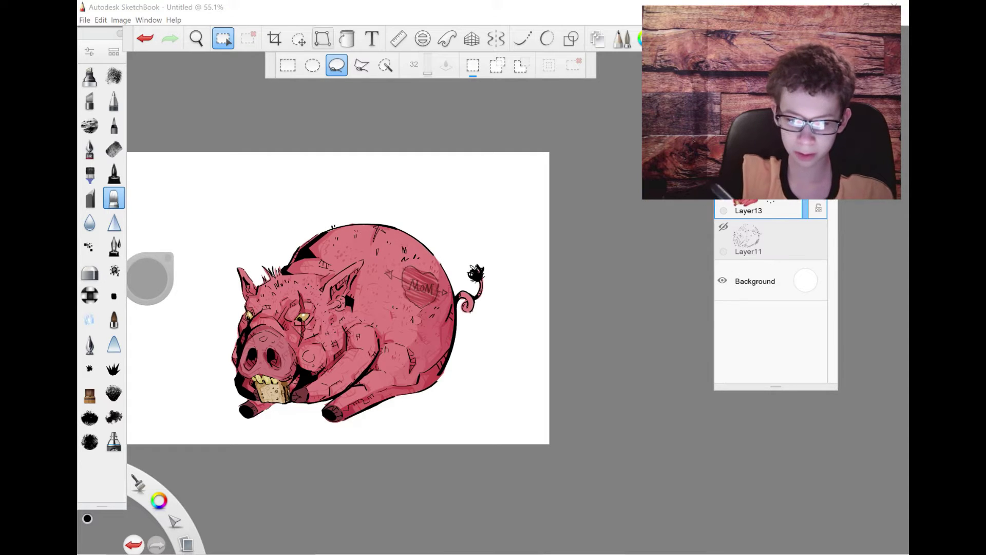
pyautogui.click(386, 65)
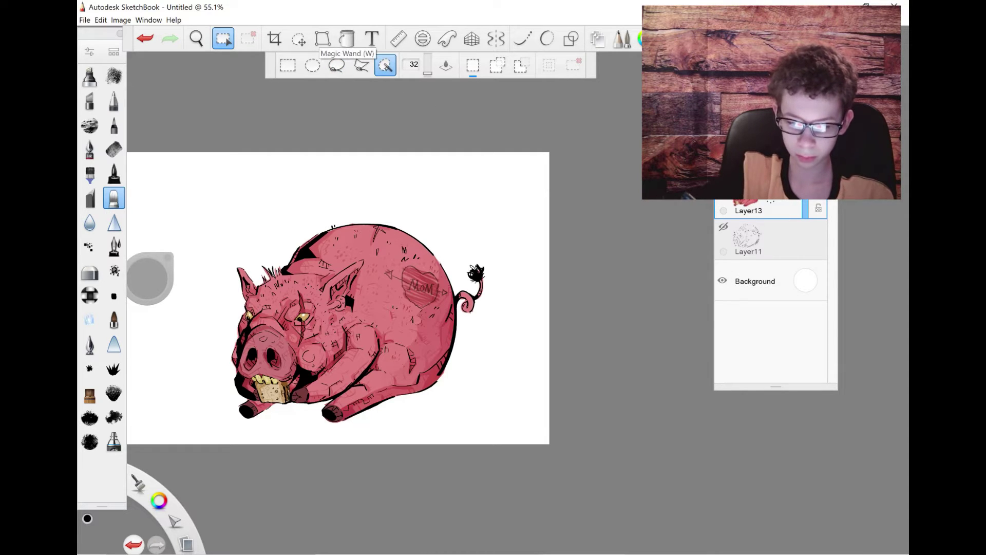
pyautogui.click(425, 193)
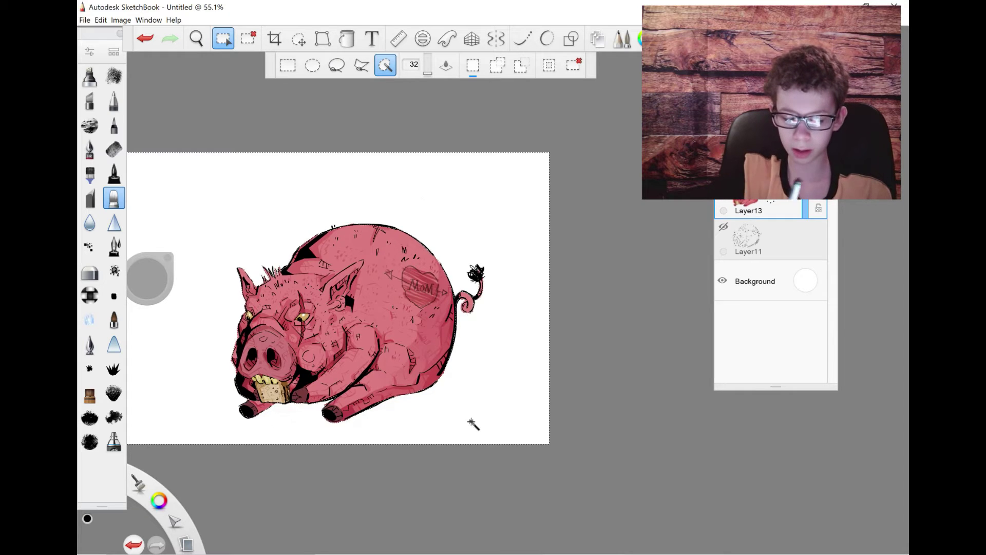
pyautogui.click(101, 20)
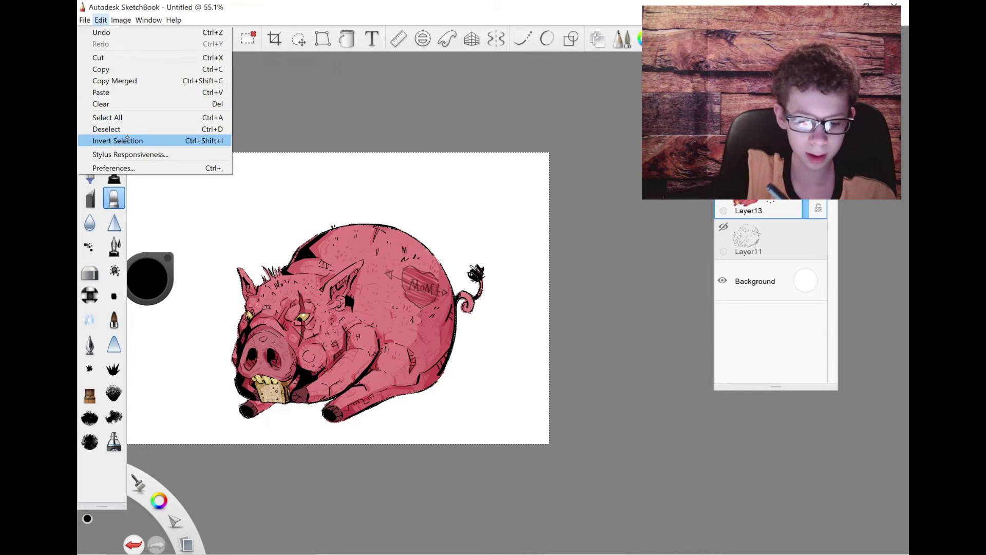
pyautogui.click(126, 140)
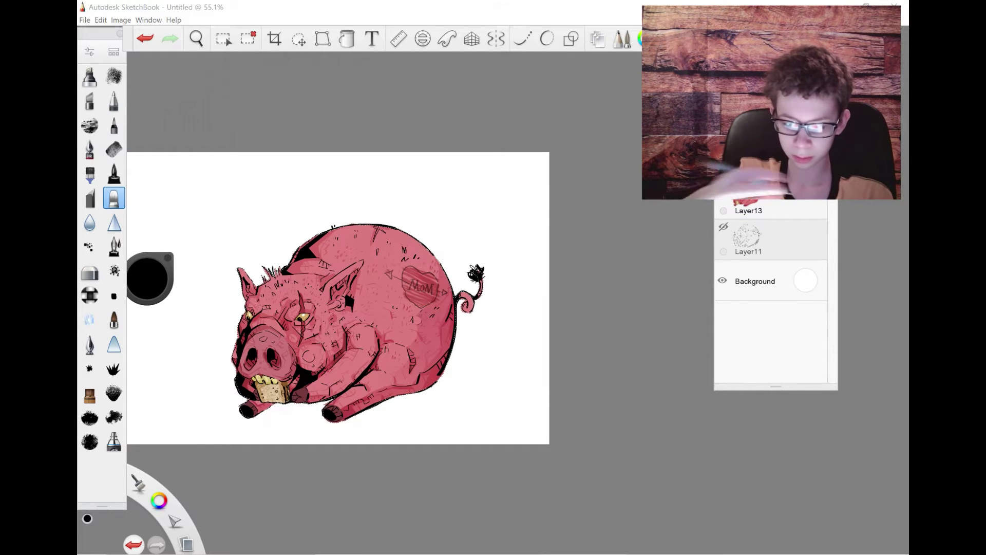
# Step: Set Layer13 to Overlay and airbrush a yellow glow over the pig's belly and back
pyautogui.click(806, 209)
pyautogui.click(746, 230)
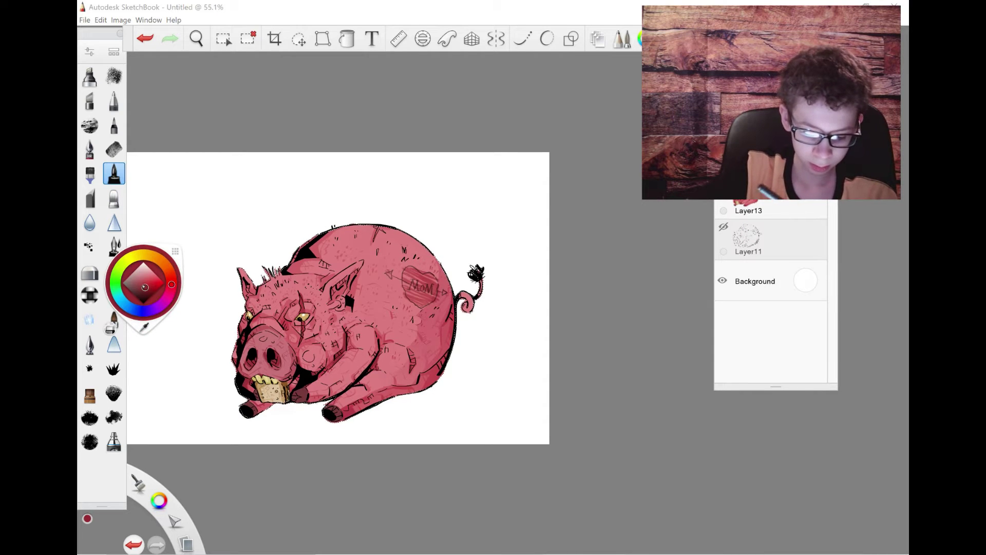
pyautogui.click(113, 440)
pyautogui.moveTo(324, 309); pyautogui.dragTo(416, 324)
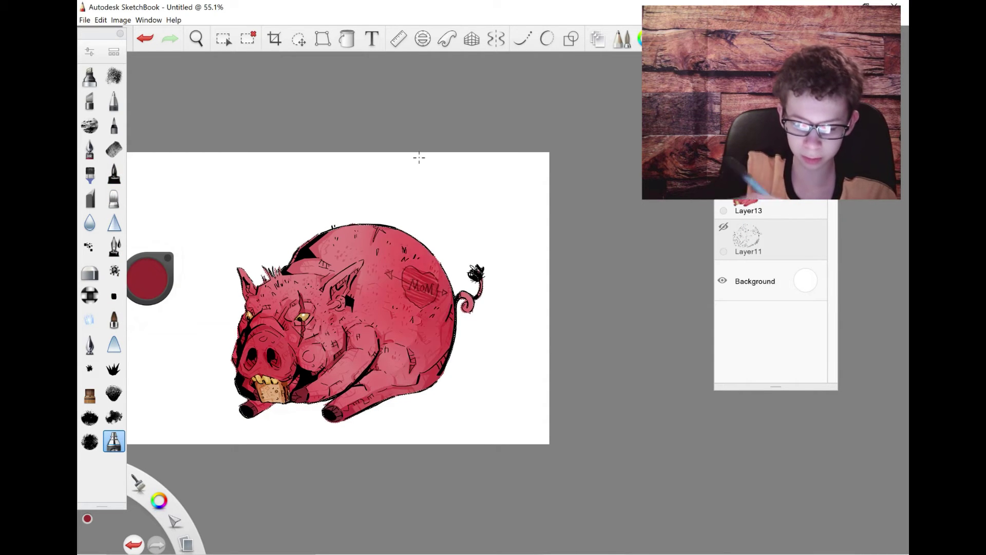
pyautogui.hotkey('ctrl', 'z')
pyautogui.click(158, 284)
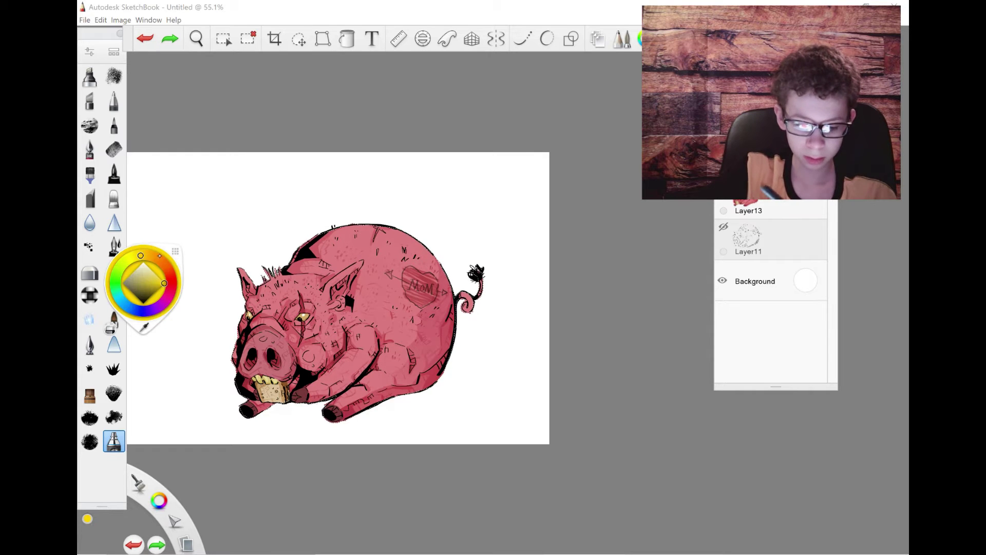
pyautogui.moveTo(362, 263); pyautogui.dragTo(432, 332)
pyautogui.hotkey('ctrl', 'z')
pyautogui.moveTo(386, 293); pyautogui.dragTo(415, 355)
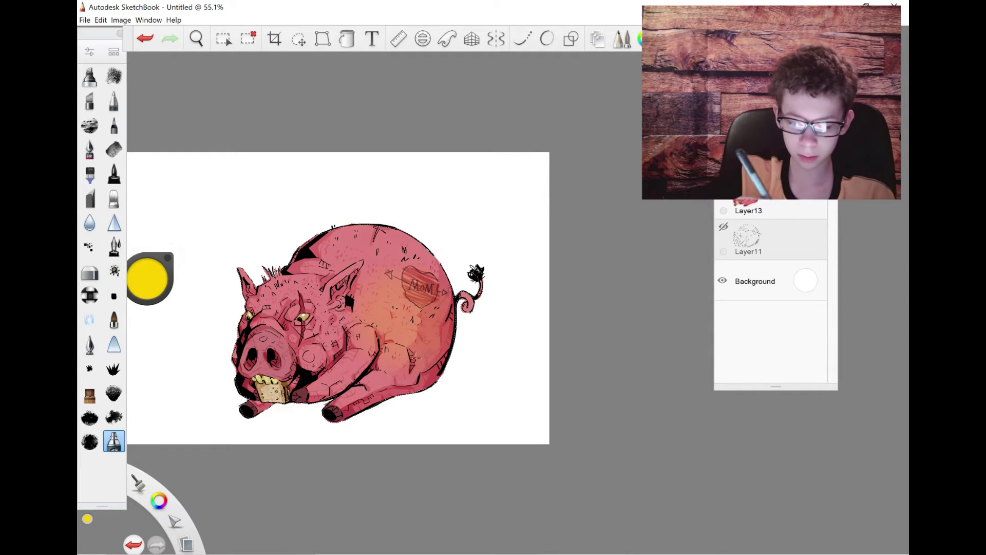
pyautogui.moveTo(393, 316); pyautogui.dragTo(395, 284)
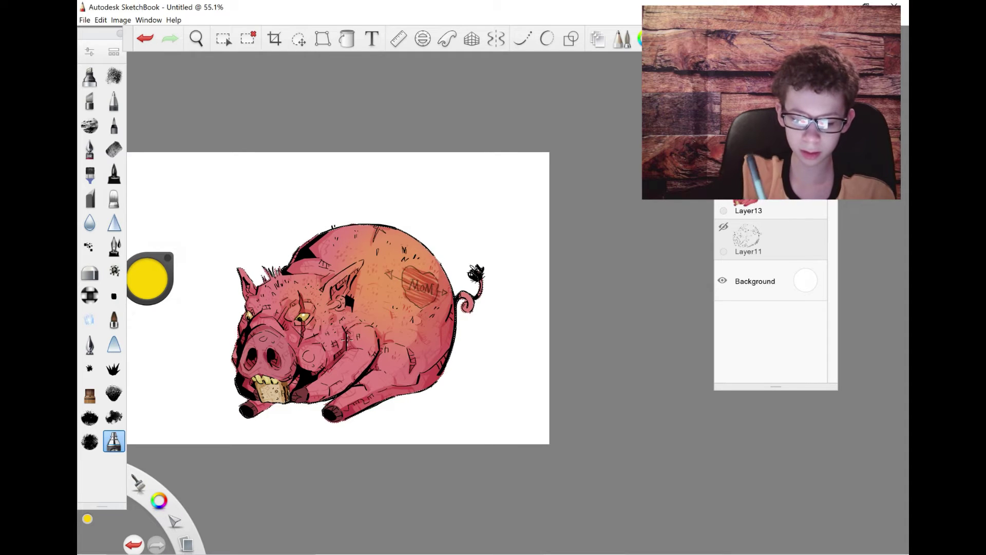
# Step: Try magenta and red patches, undo them, and settle on an orange colour
pyautogui.click(149, 277)
pyautogui.click(143, 293)
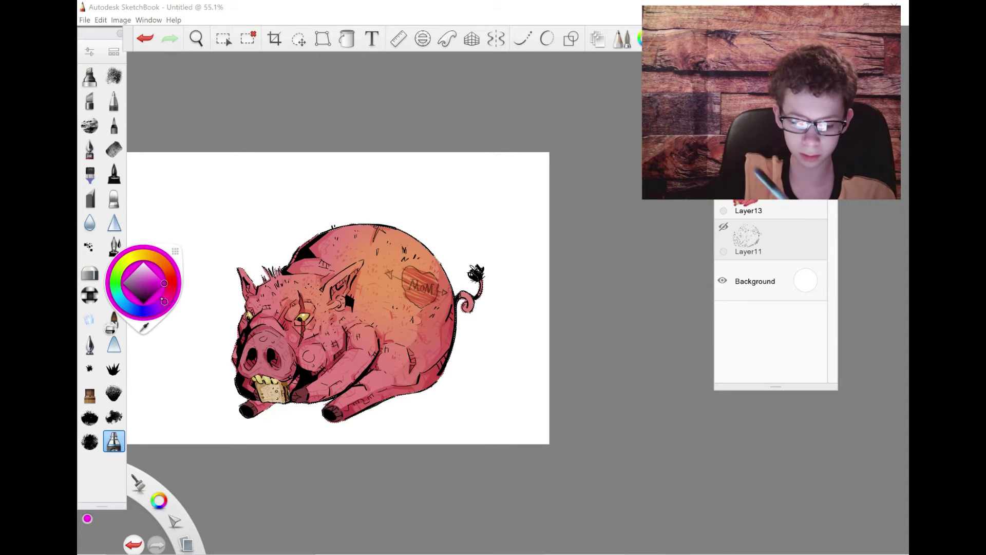
pyautogui.hotkey('ctrl', 'z')
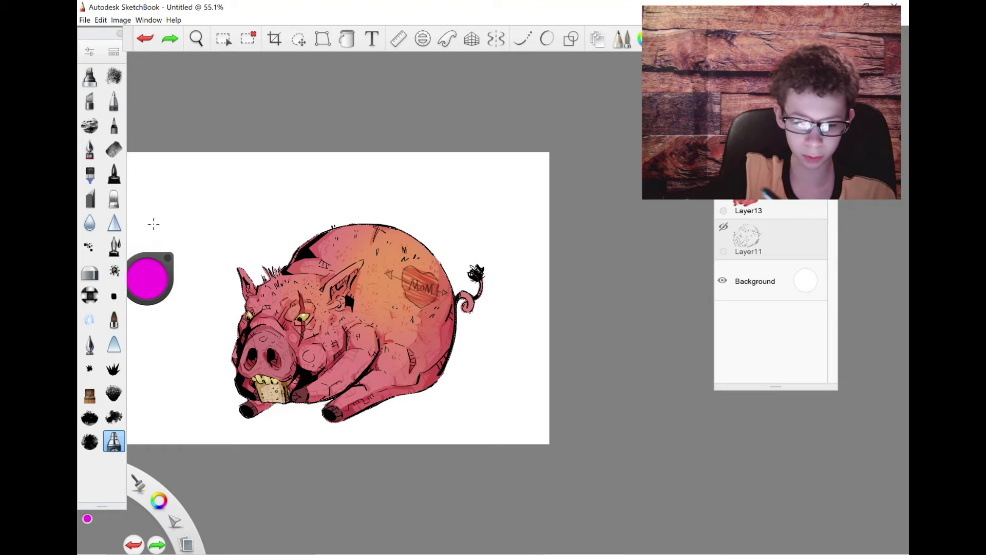
pyautogui.moveTo(315, 357); pyautogui.dragTo(308, 353)
pyautogui.click(145, 39)
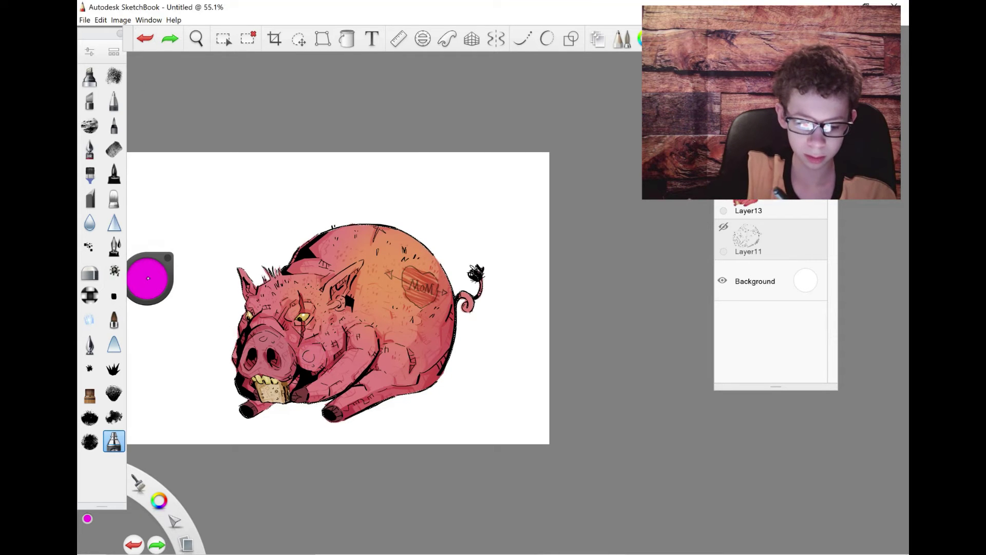
pyautogui.click(148, 278)
pyautogui.click(135, 301)
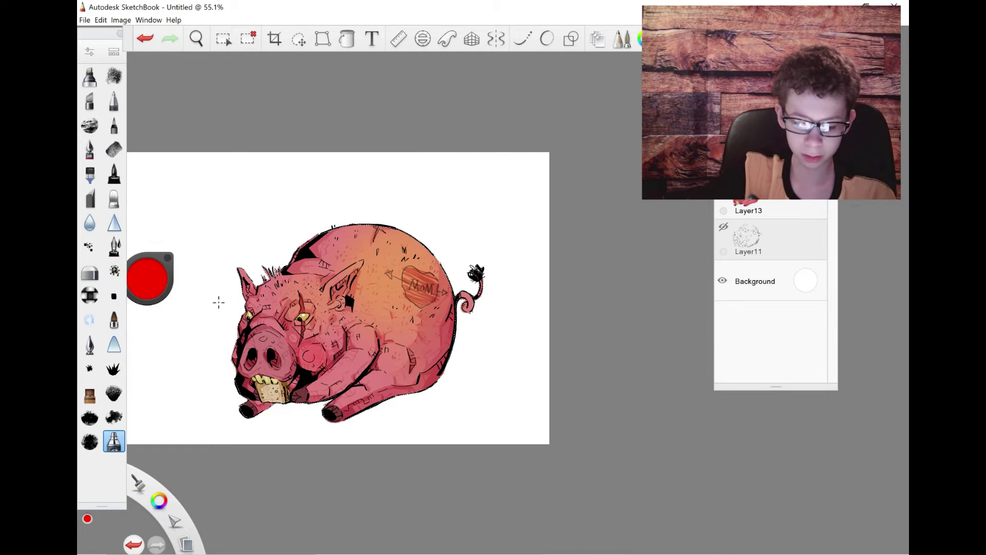
pyautogui.click(145, 39)
pyautogui.click(149, 278)
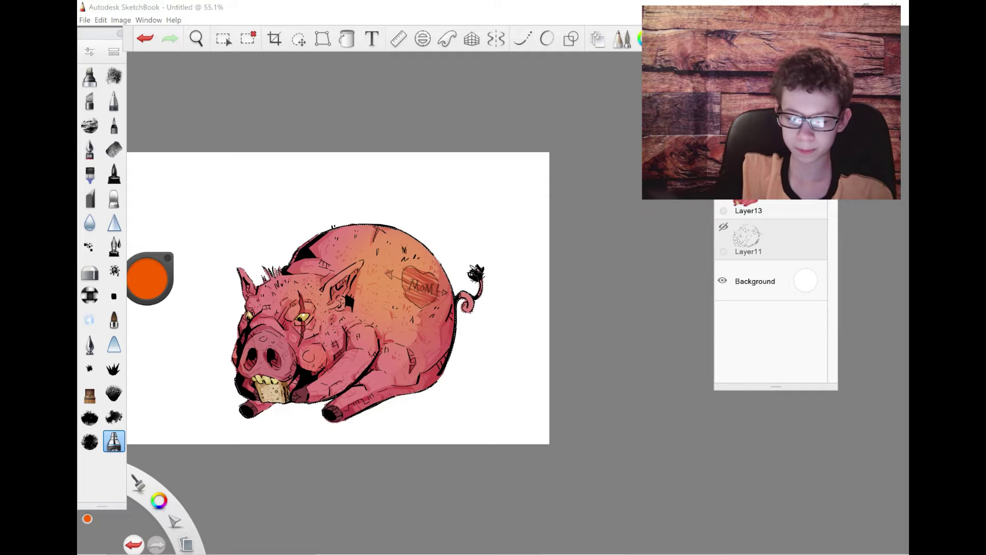
# Step: Switch painting tools, undo and redo a stroke, press Delete, and zoom in on the head
pyautogui.click(90, 271)
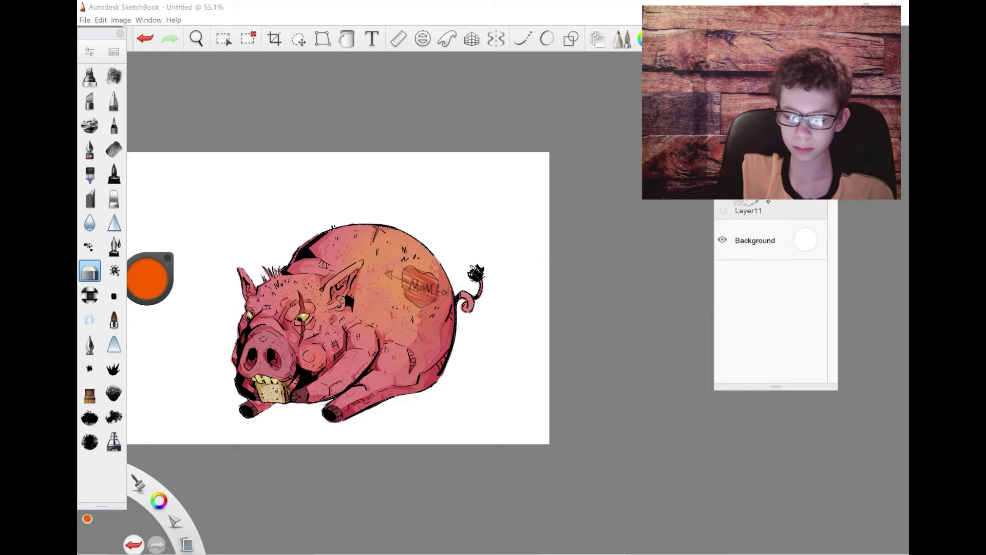
pyautogui.hotkey('ctrl', 'z')
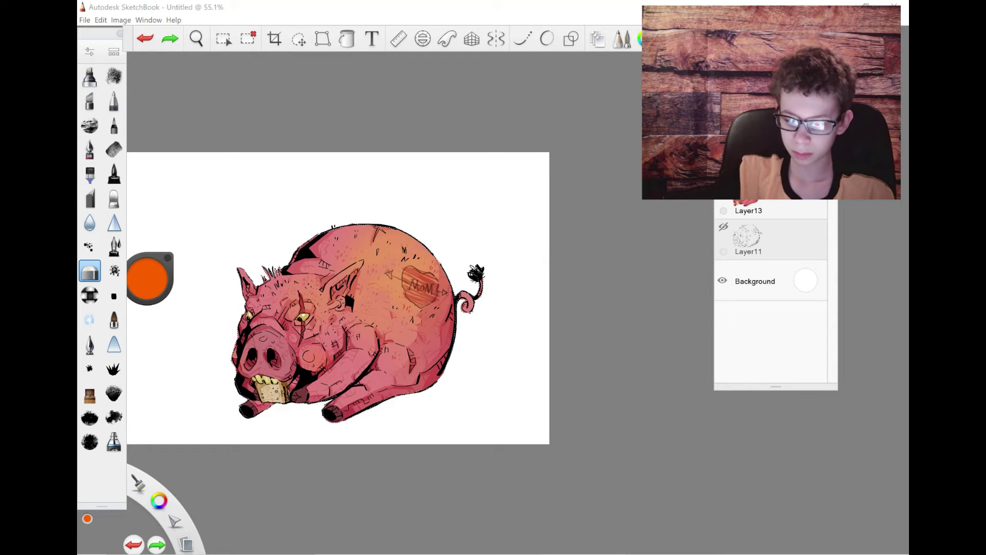
pyautogui.hotkey('ctrl', 'y')
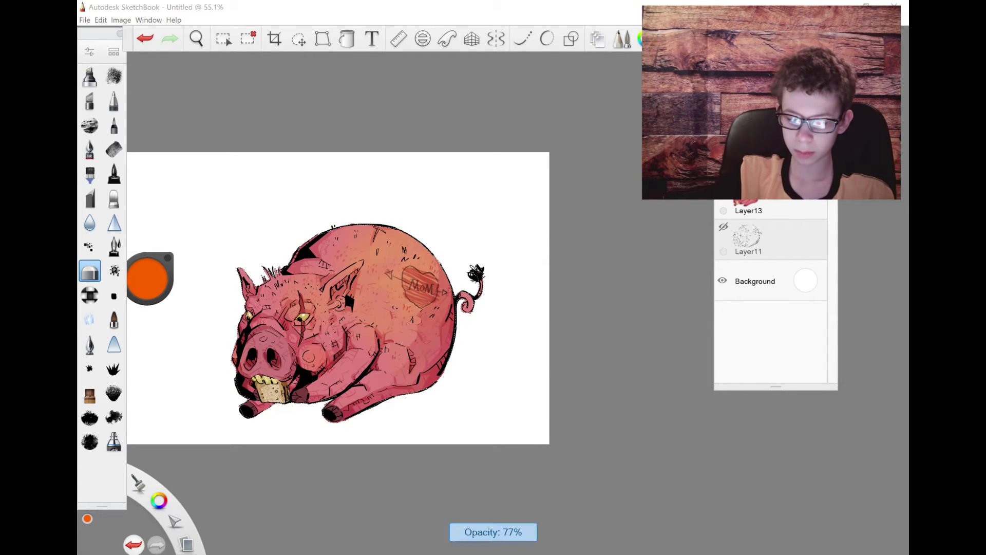
pyautogui.press('Delete')
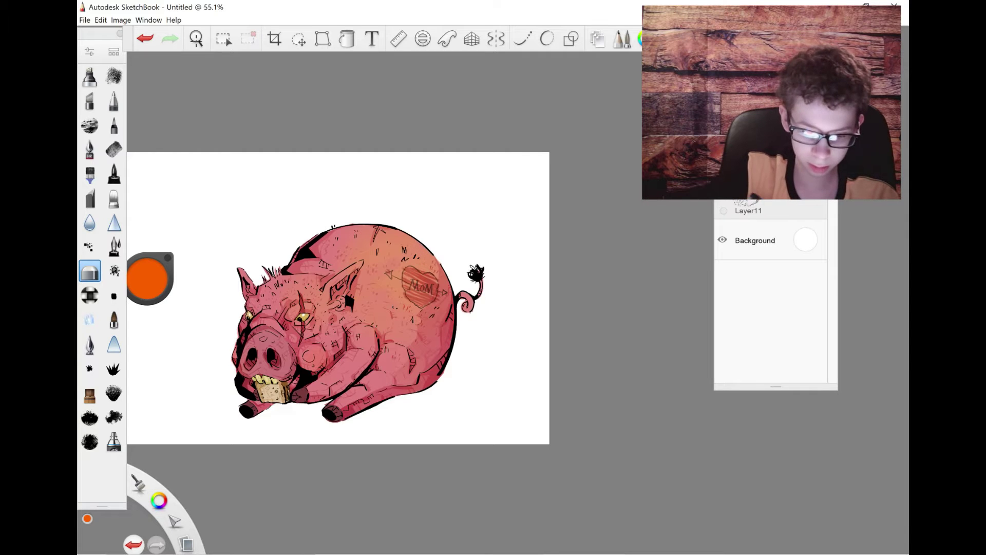
pyautogui.press('space')
pyautogui.moveTo(255, 377); pyautogui.dragTo(255, 293)
# Step: Choose a detail brush and paint pink texture marks across the pig's face
pyautogui.click(148, 277)
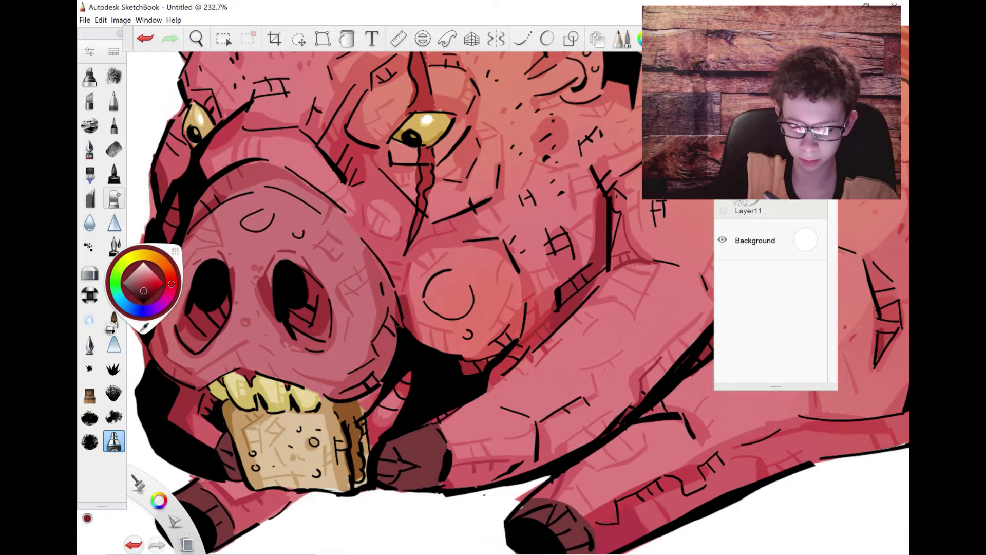
pyautogui.click(113, 174)
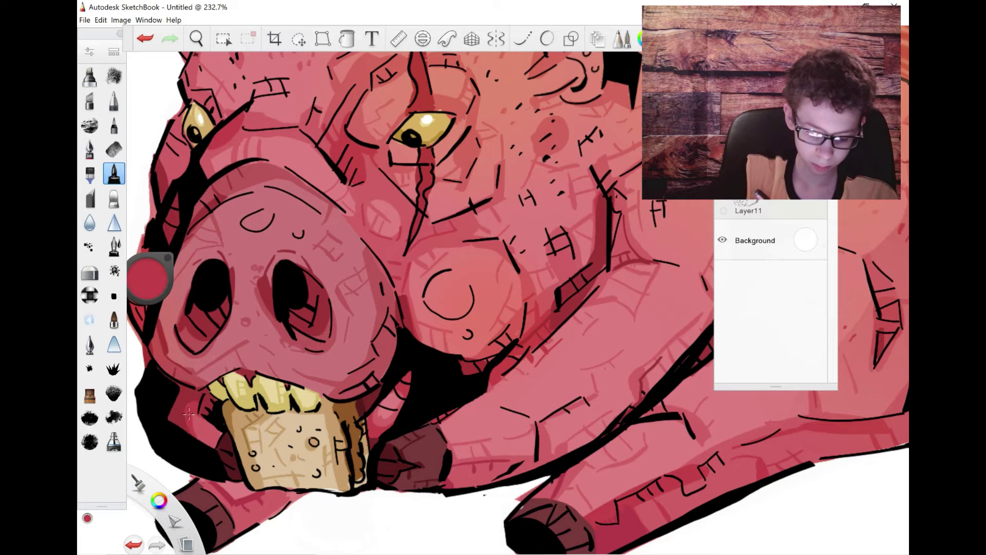
pyautogui.press('space')
pyautogui.moveTo(228, 262); pyautogui.dragTo(161, 199)
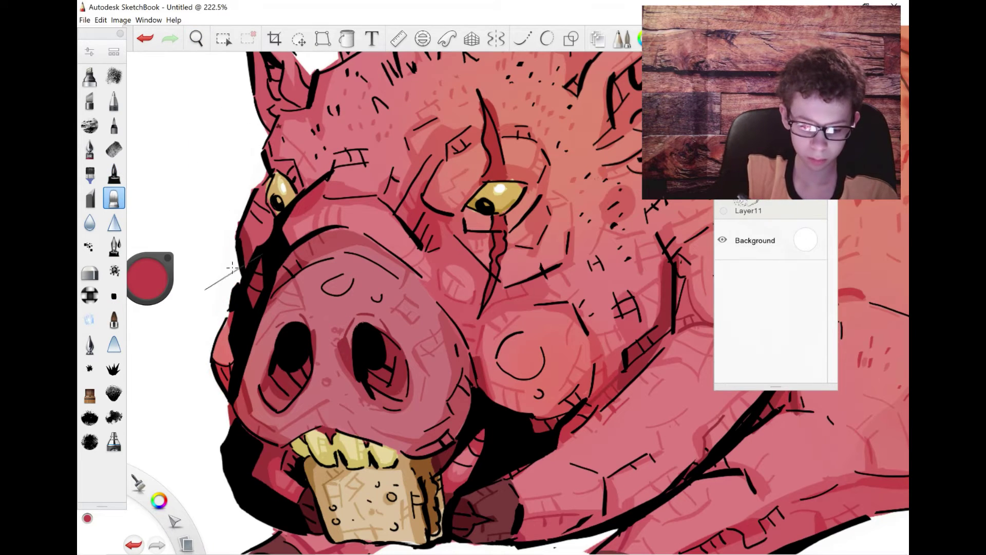
pyautogui.press('space')
pyautogui.moveTo(219, 175); pyautogui.dragTo(161, 81)
pyautogui.press('space')
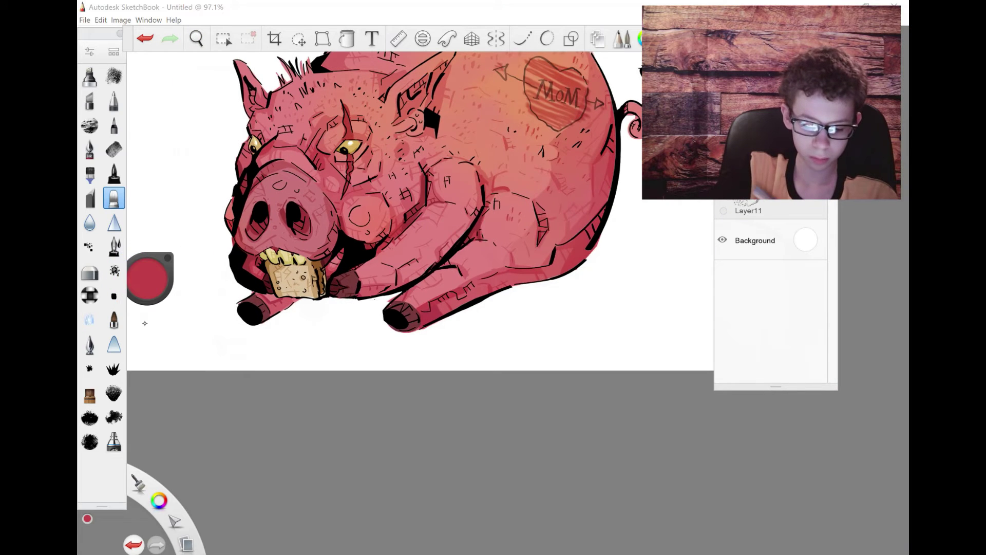
pyautogui.press('b')
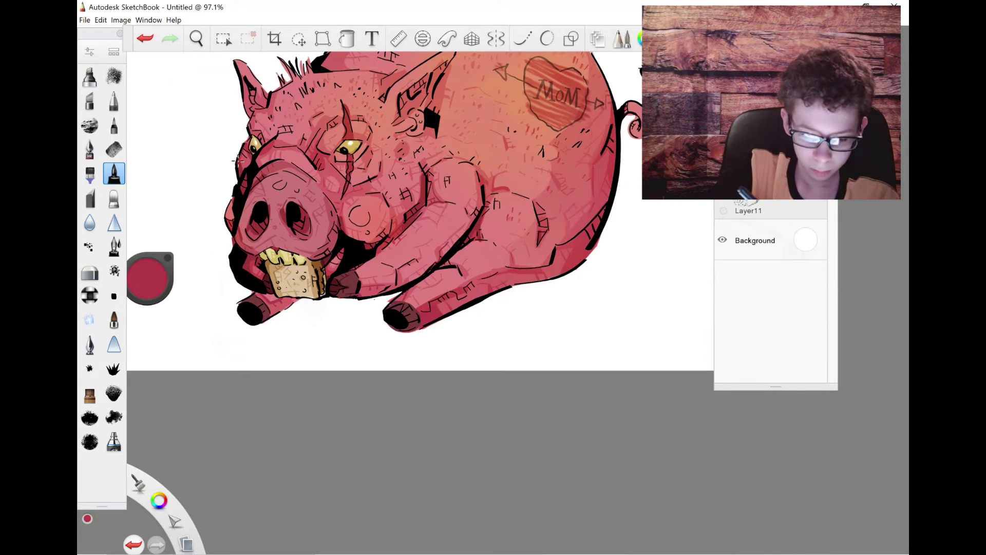
# Step: Zoom in on the face and pick a lighter pinkish red from the drawing
pyautogui.press('space')
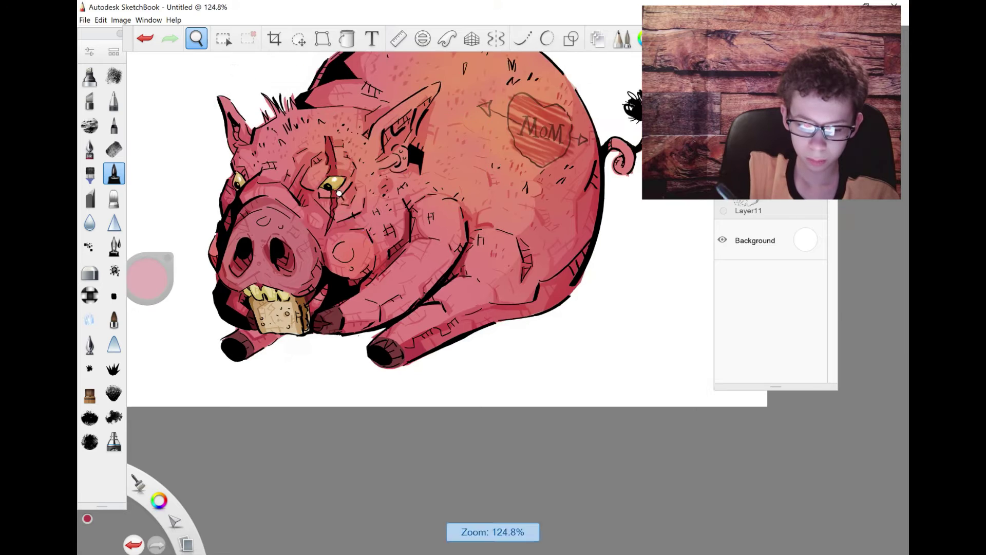
pyautogui.moveTo(301, 123); pyautogui.dragTo(324, 147)
pyautogui.press('space')
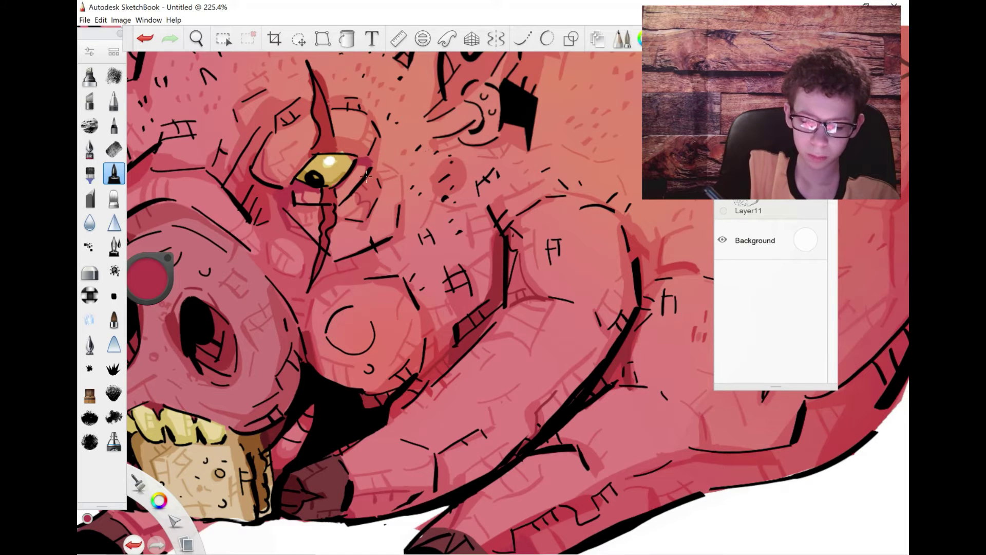
pyautogui.keyDown('alt'); pyautogui.click(300, 194); pyautogui.keyUp('alt')
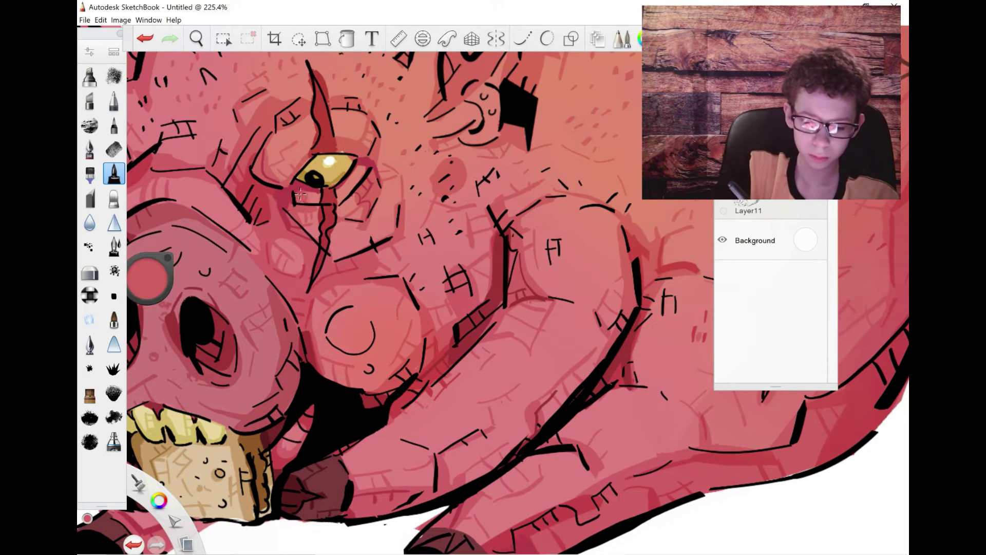
pyautogui.keyDown('alt'); pyautogui.click(308, 199); pyautogui.keyUp('alt')
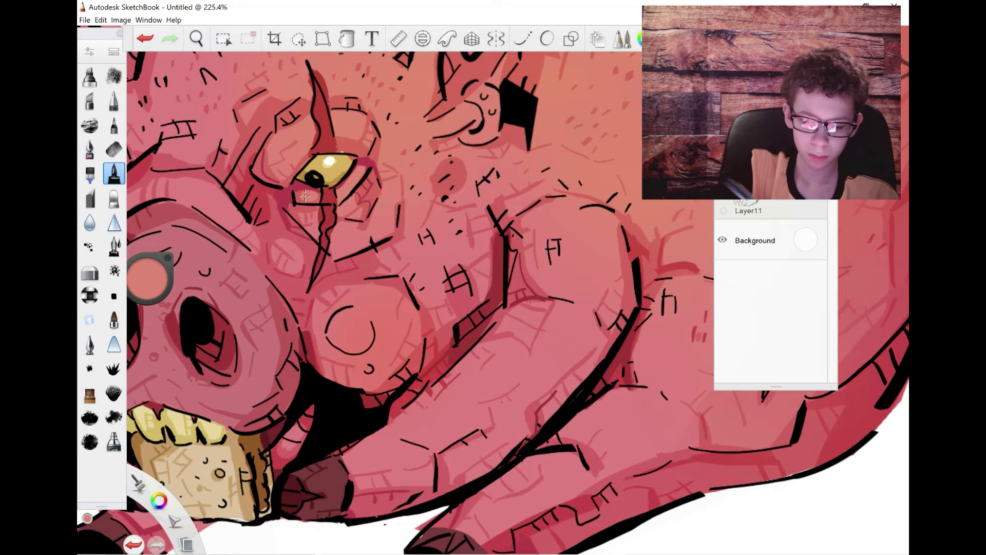
pyautogui.press('space')
# Step: Zoom in on the tail and fill its hair tuft with black
pyautogui.moveTo(309, 231); pyautogui.dragTo(308, 278)
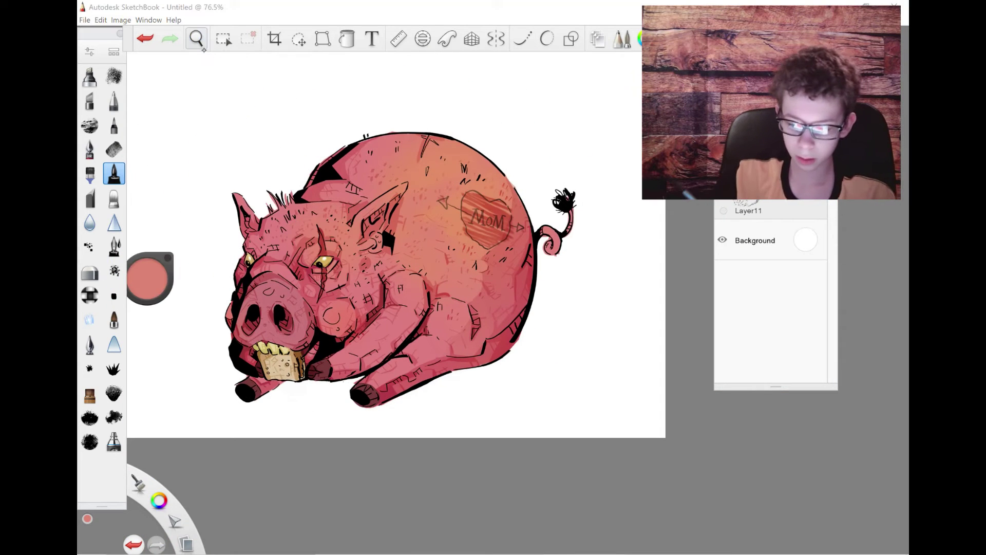
pyautogui.press('space')
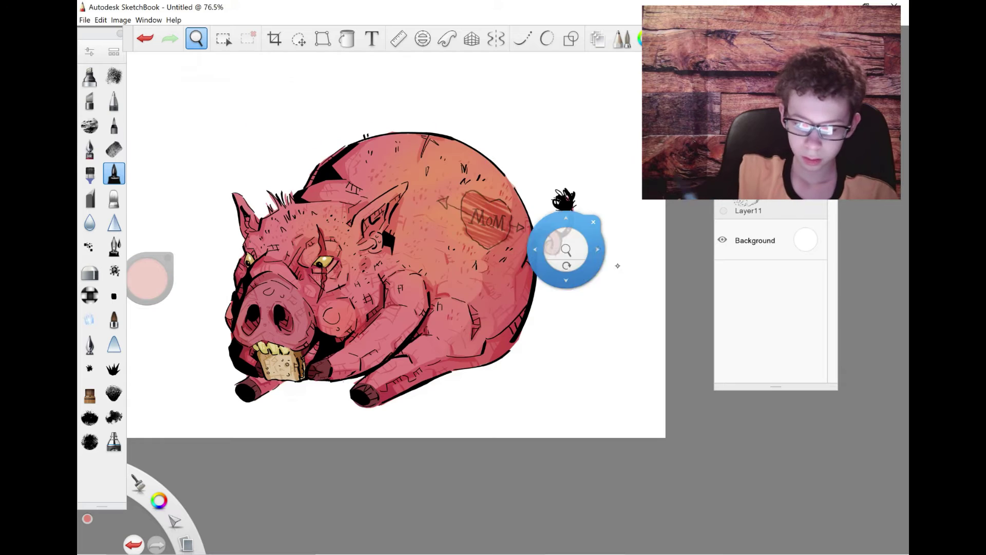
pyautogui.moveTo(566, 249); pyautogui.dragTo(567, 193)
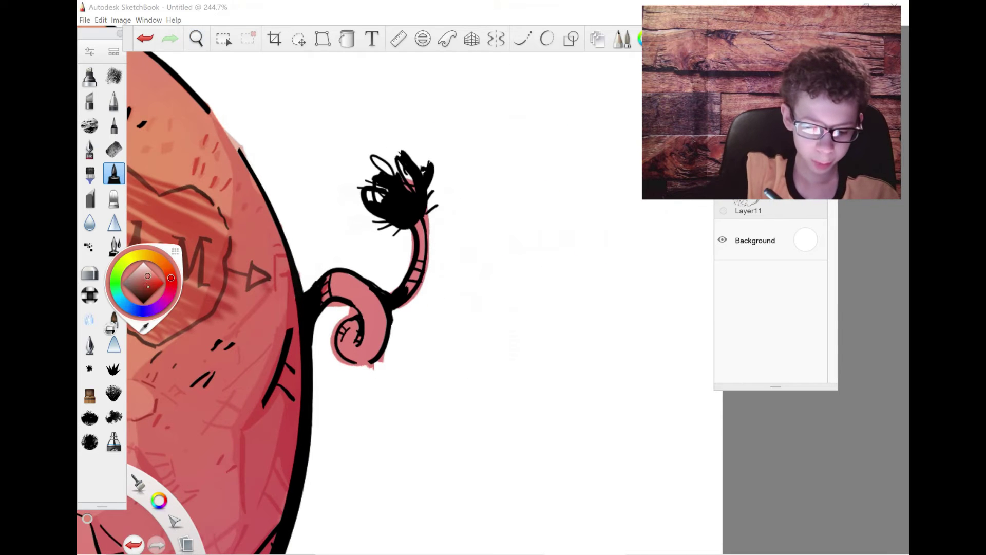
pyautogui.moveTo(148, 285); pyautogui.dragTo(142, 290)
pyautogui.moveTo(378, 201)
pyautogui.mouseDown()
pyautogui.moveTo(362, 186)
pyautogui.moveTo(428, 158)
pyautogui.moveTo(385, 220)
pyautogui.mouseUp()
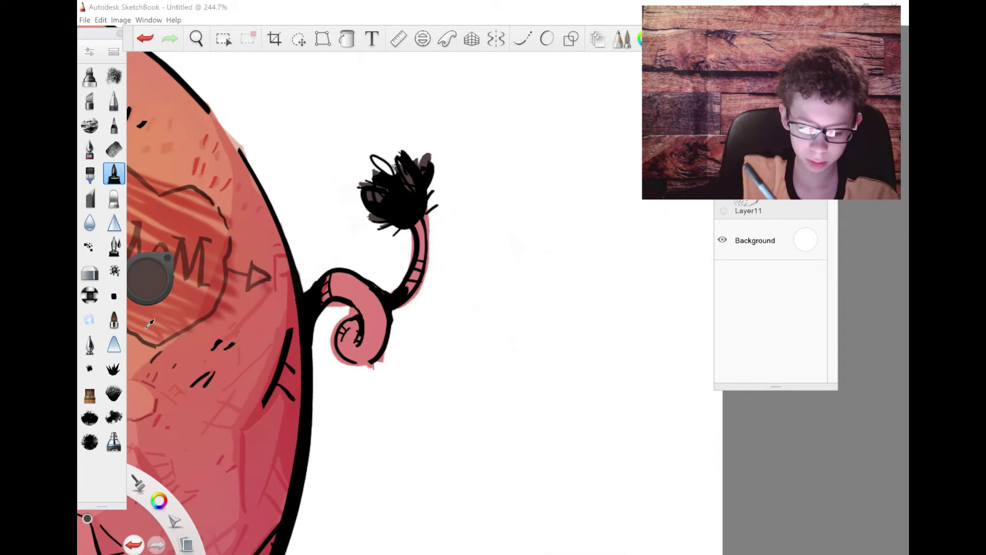
# Step: Add small dark hatch marks along the tail curl
pyautogui.keyDown('alt'); pyautogui.click(149, 325); pyautogui.keyUp('alt')
pyautogui.moveTo(325, 287); pyautogui.dragTo(333, 297)
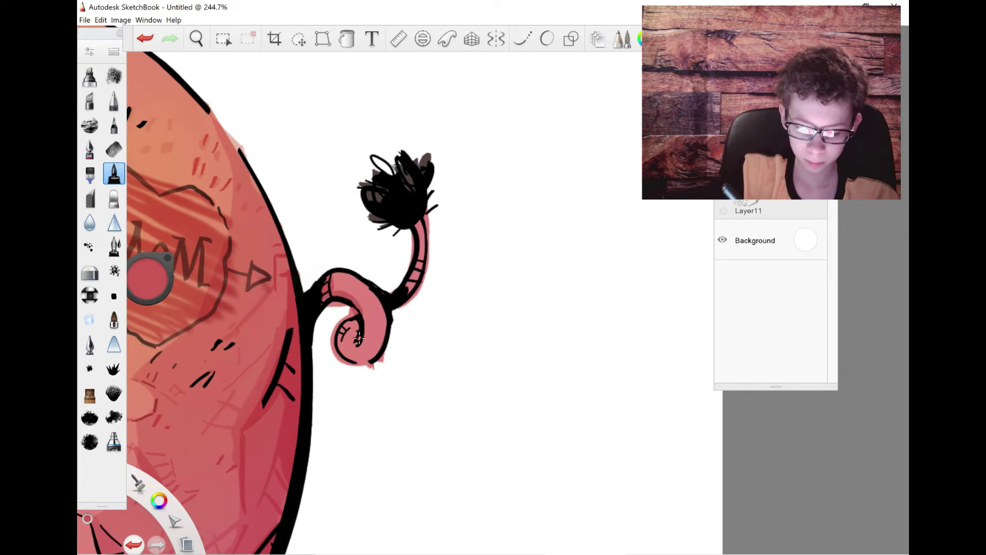
pyautogui.moveTo(364, 353); pyautogui.dragTo(373, 353)
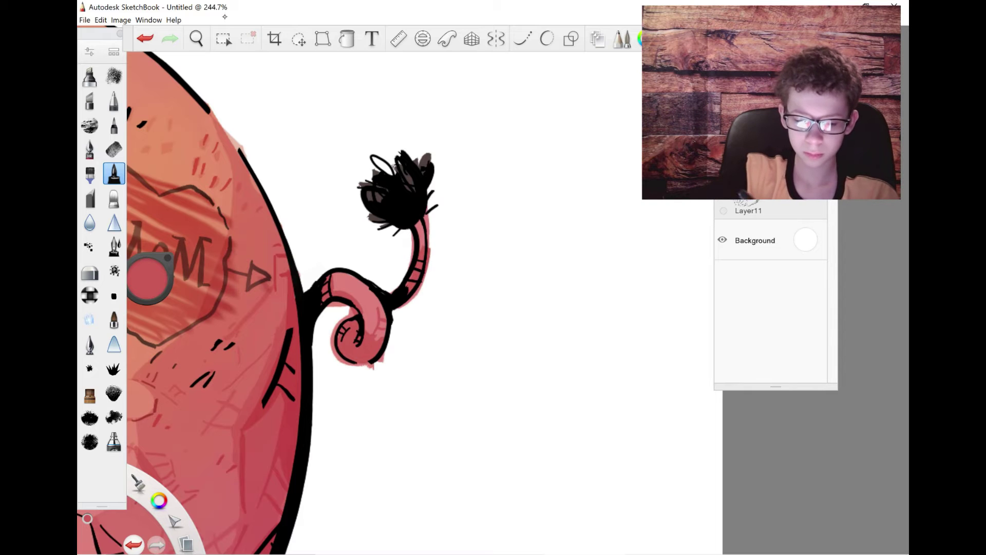
pyautogui.press('z')
# Step: Add a small red accent at the base of the pig's curly tail, then reframe the view at about 116%
pyautogui.moveTo(224, 103); pyautogui.dragTo(224, 155)
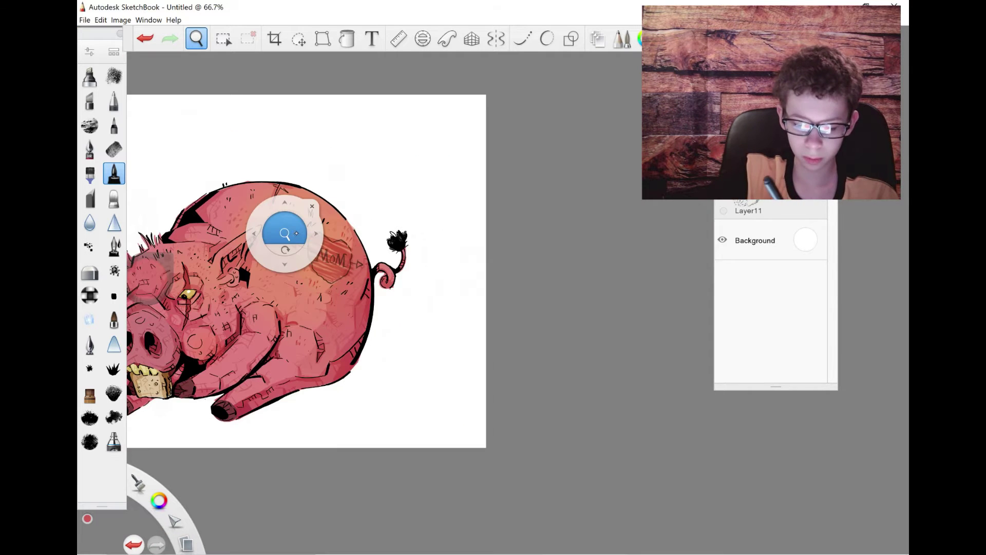
pyautogui.moveTo(375, 239); pyautogui.dragTo(375, 216)
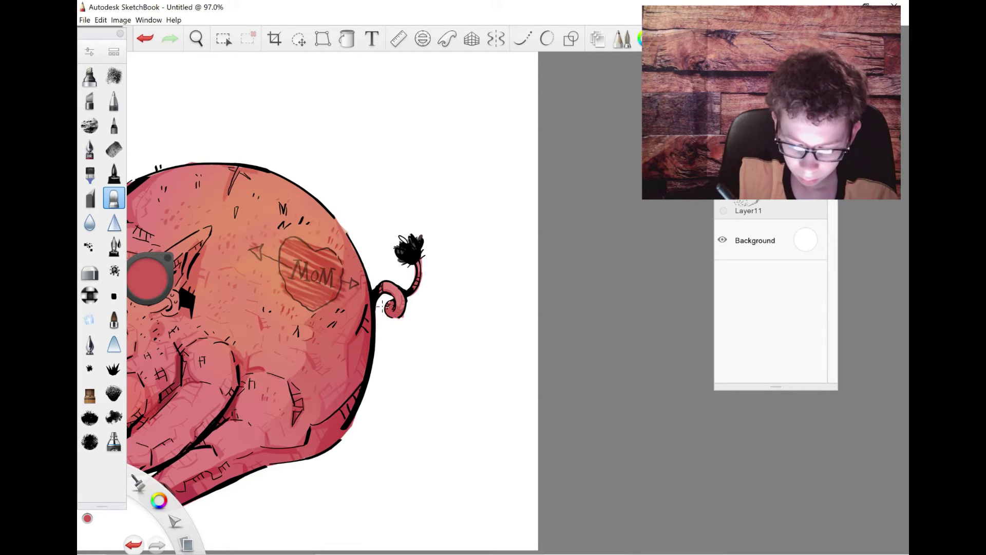
pyautogui.click(114, 174)
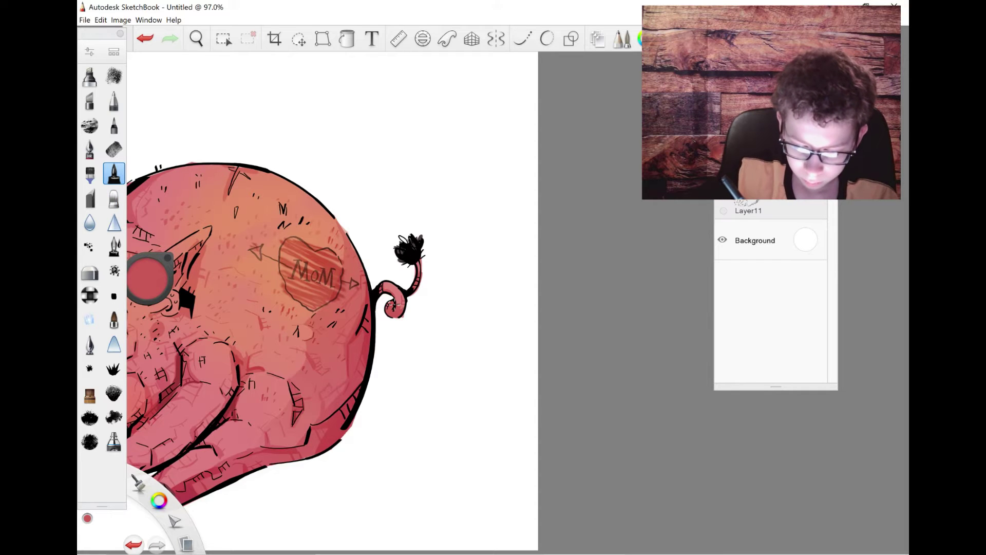
pyautogui.press('space')
pyautogui.moveTo(255, 154); pyautogui.dragTo(416, 293)
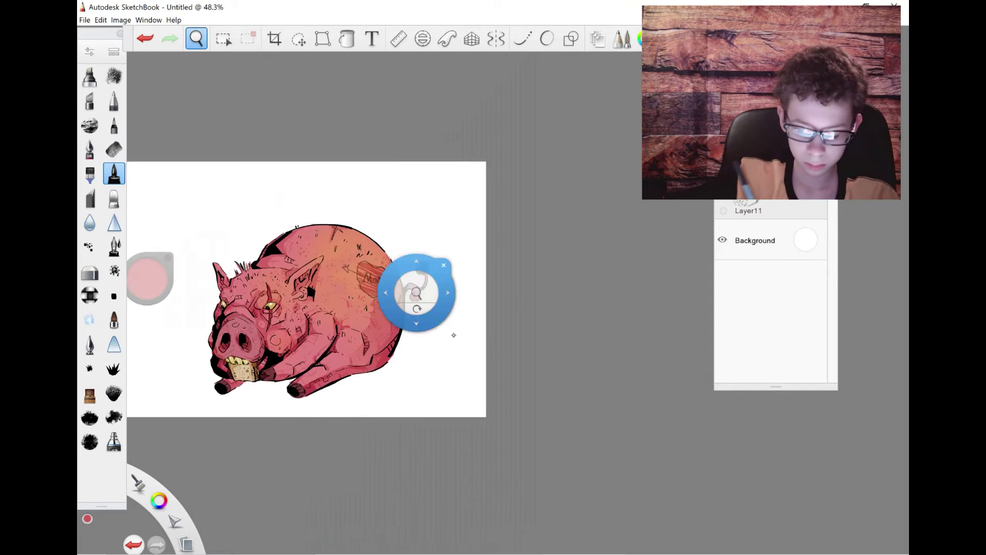
pyautogui.moveTo(461, 405); pyautogui.dragTo(470, 463)
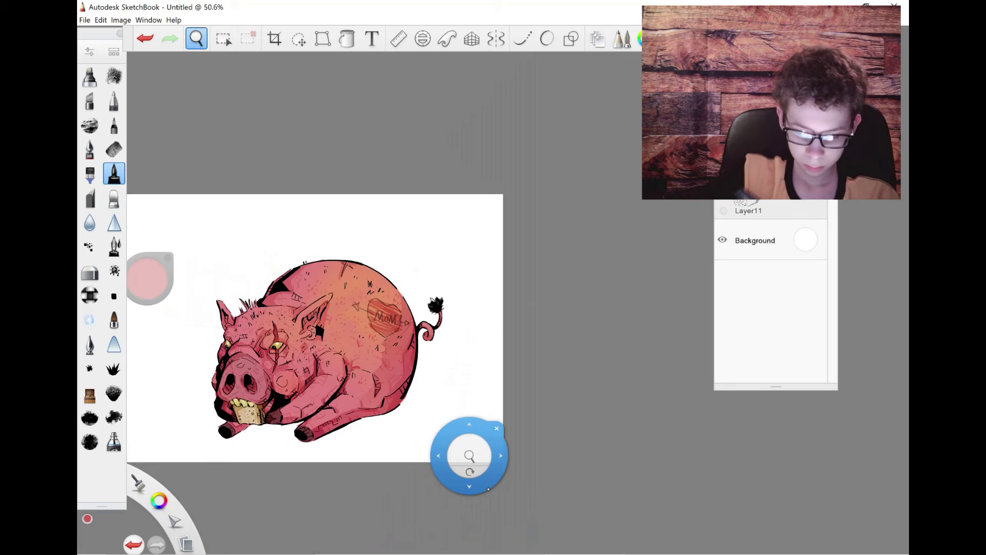
pyautogui.press('space')
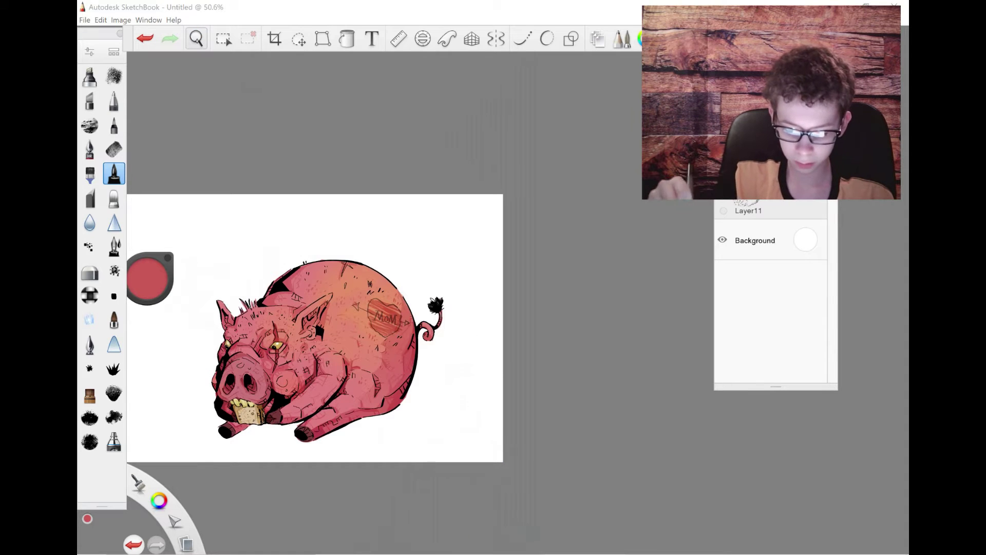
pyautogui.press('space')
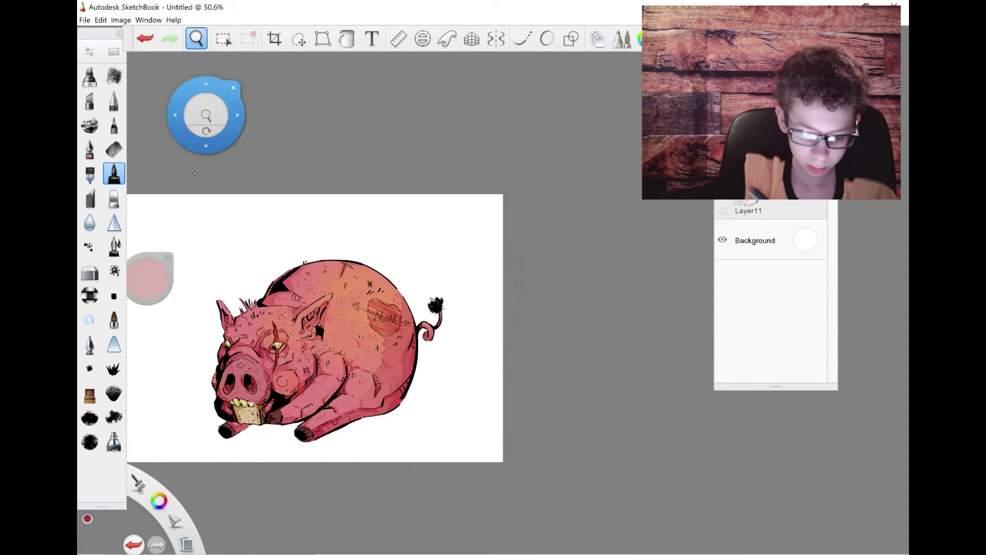
pyautogui.moveTo(207, 116); pyautogui.dragTo(235, 239)
pyautogui.click(196, 39)
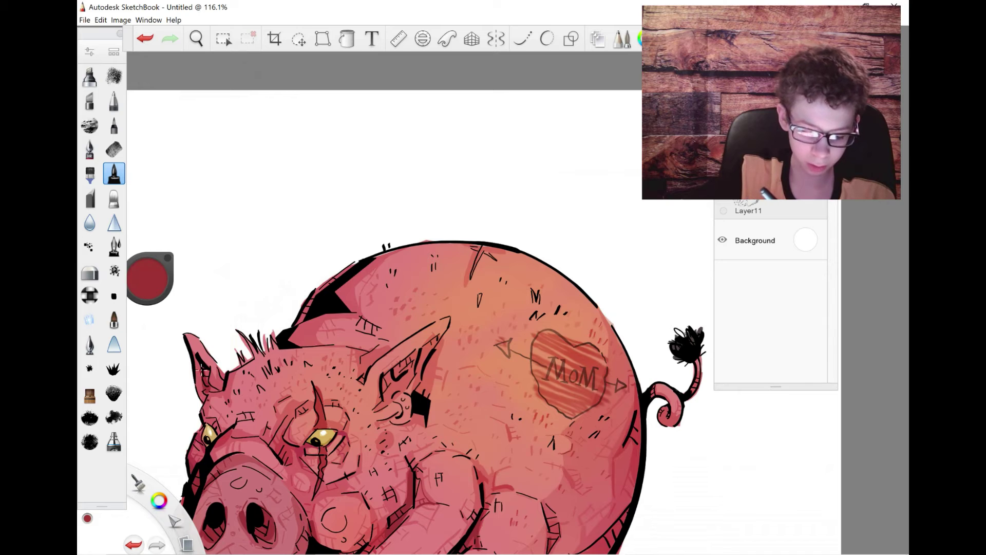
# Step: Paint a gold-orange ring earring on the pig's ear, replacing the first yellow attempt
pyautogui.click(149, 278)
pyautogui.click(139, 279)
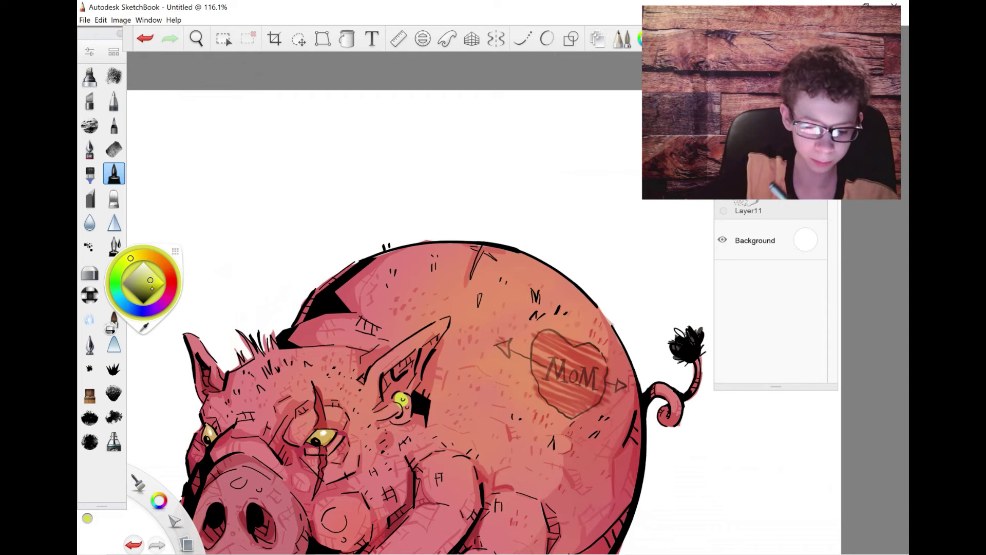
pyautogui.click(152, 257)
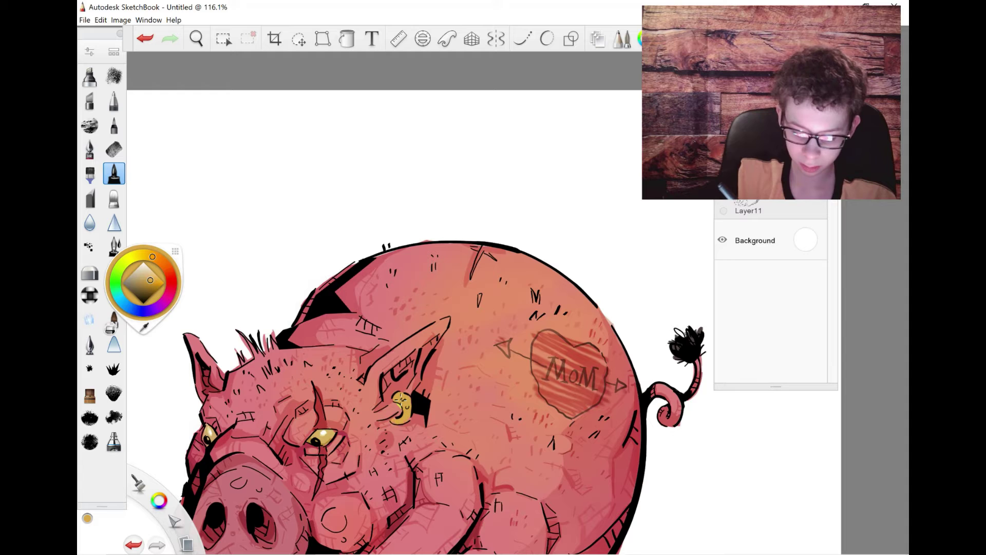
pyautogui.click(146, 287)
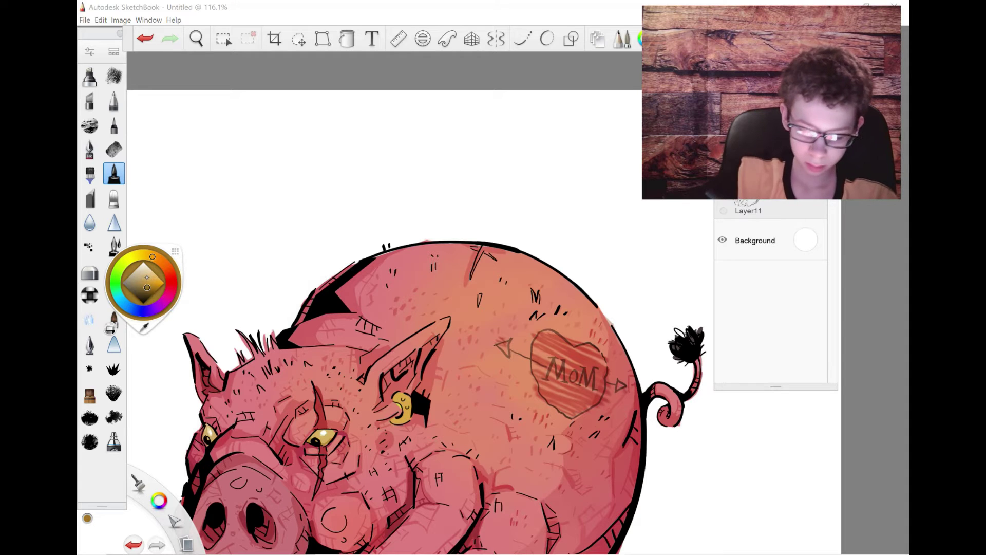
pyautogui.click(144, 38)
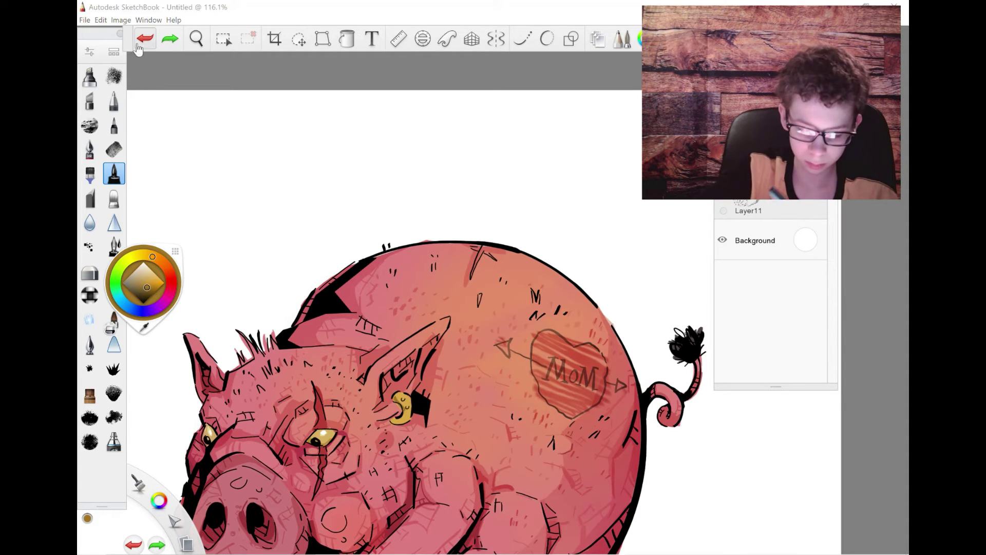
pyautogui.click(159, 262)
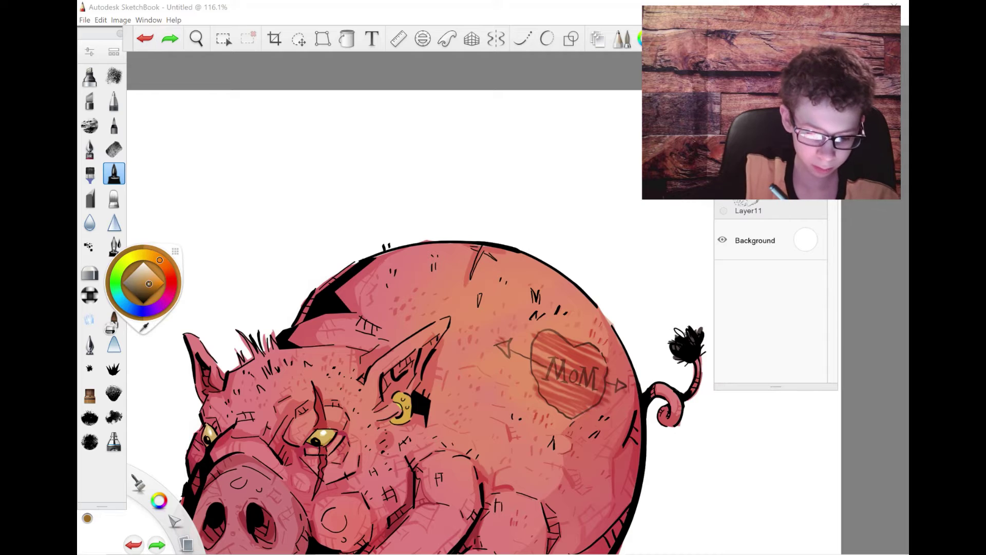
pyautogui.click(400, 400)
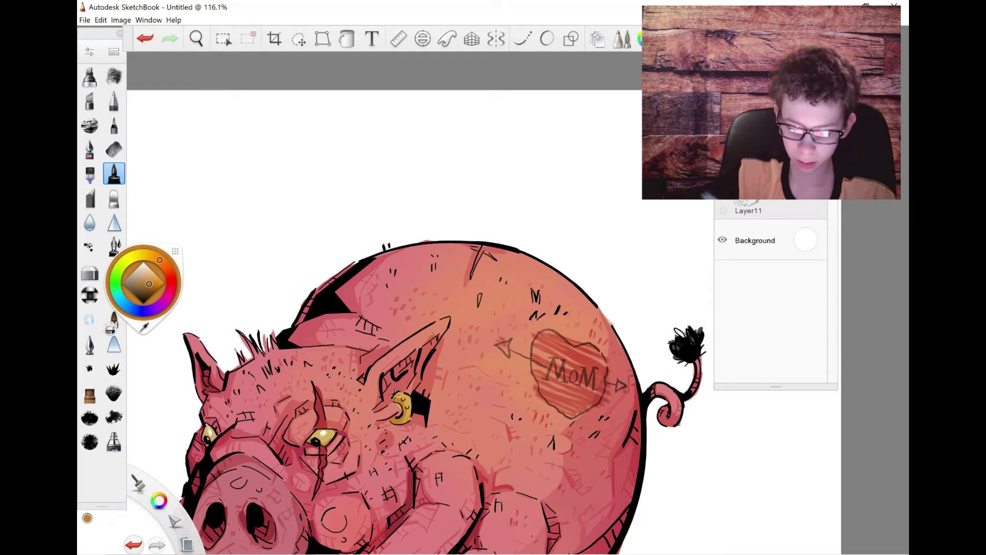
pyautogui.click(147, 281)
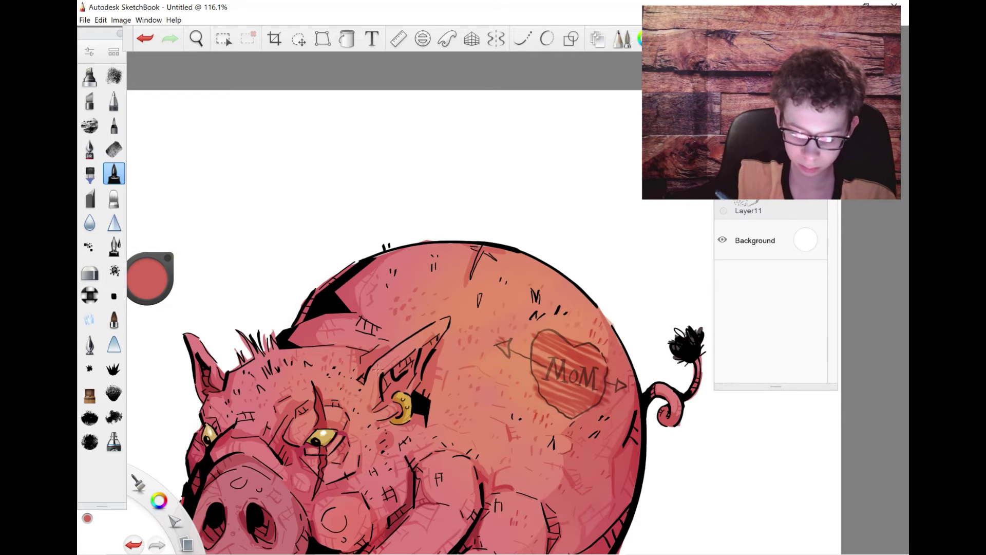
# Step: Zoom out to the whole pig and look through the layer blending modes
pyautogui.press('space')
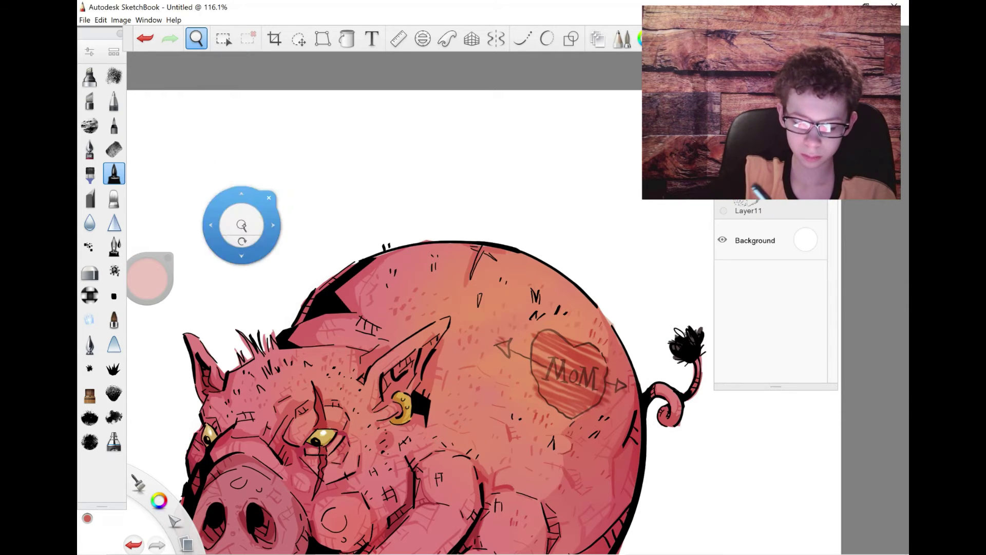
pyautogui.moveTo(242, 226); pyautogui.dragTo(215, 223)
pyautogui.moveTo(526, 346); pyautogui.dragTo(554, 340)
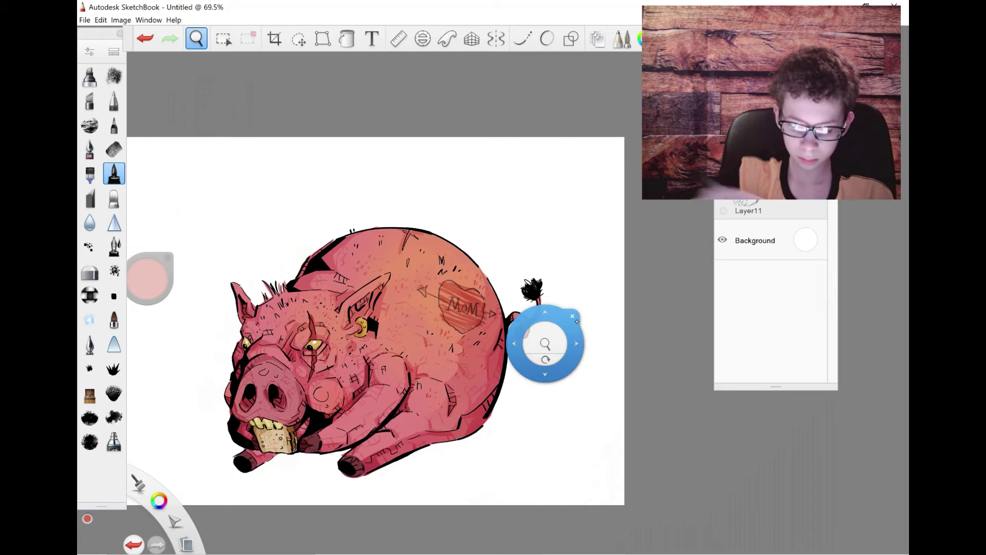
pyautogui.press('space')
pyautogui.click(771, 209)
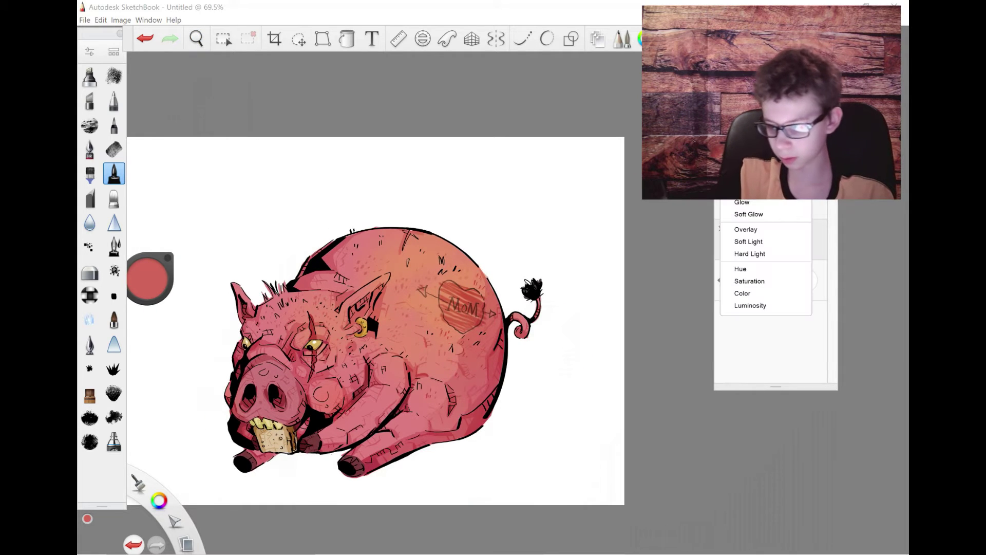
pyautogui.click(771, 224)
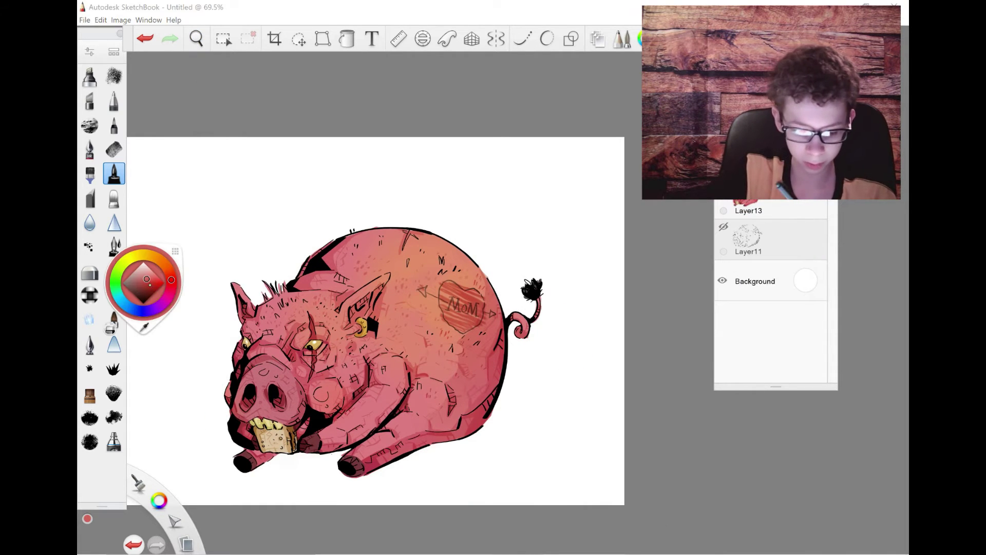
# Step: Airbrush soft yellow glow near the heart, over the face and onto the chest
pyautogui.click(113, 441)
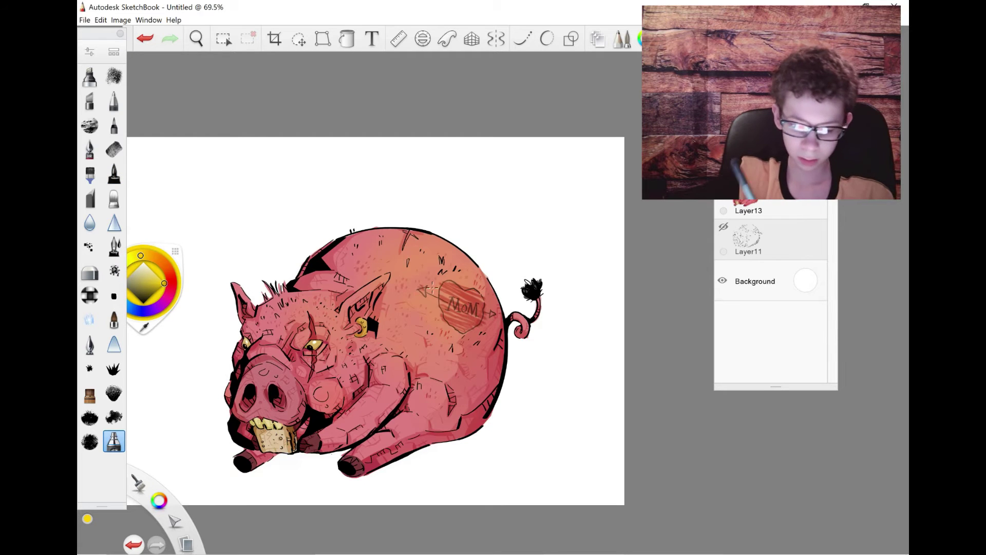
pyautogui.moveTo(432, 301); pyautogui.dragTo(475, 369)
pyautogui.hotkey('ctrl', 'z')
pyautogui.moveTo(432, 308); pyautogui.dragTo(480, 354)
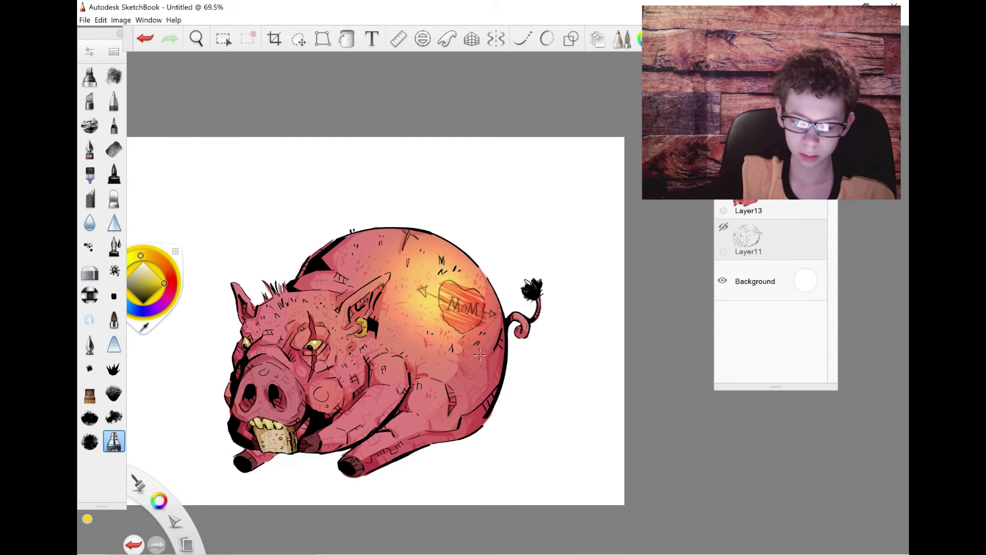
pyautogui.moveTo(332, 313); pyautogui.dragTo(308, 309)
pyautogui.moveTo(385, 377); pyautogui.dragTo(372, 298)
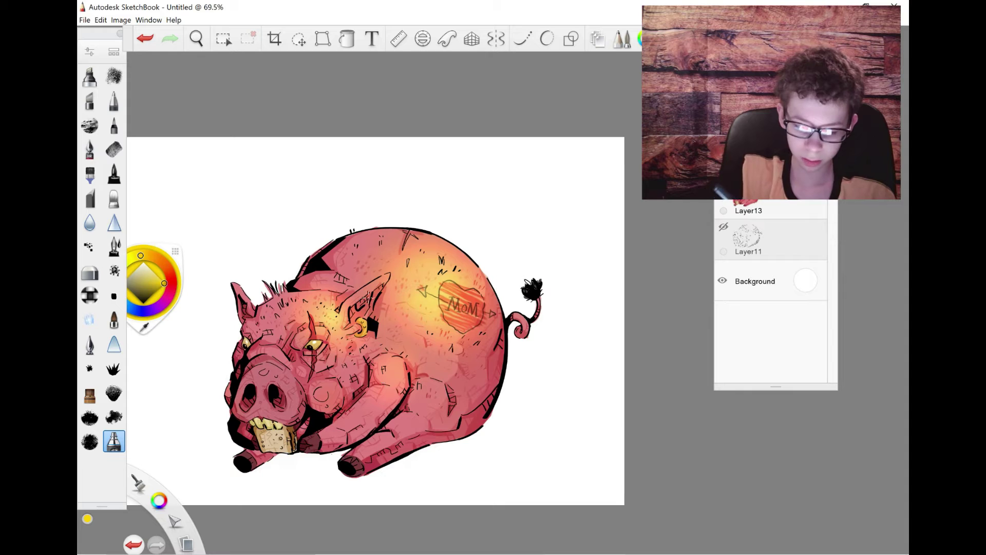
# Step: Brighten the yellow glow on the pig's ear, body, belly and side
pyautogui.click(114, 394)
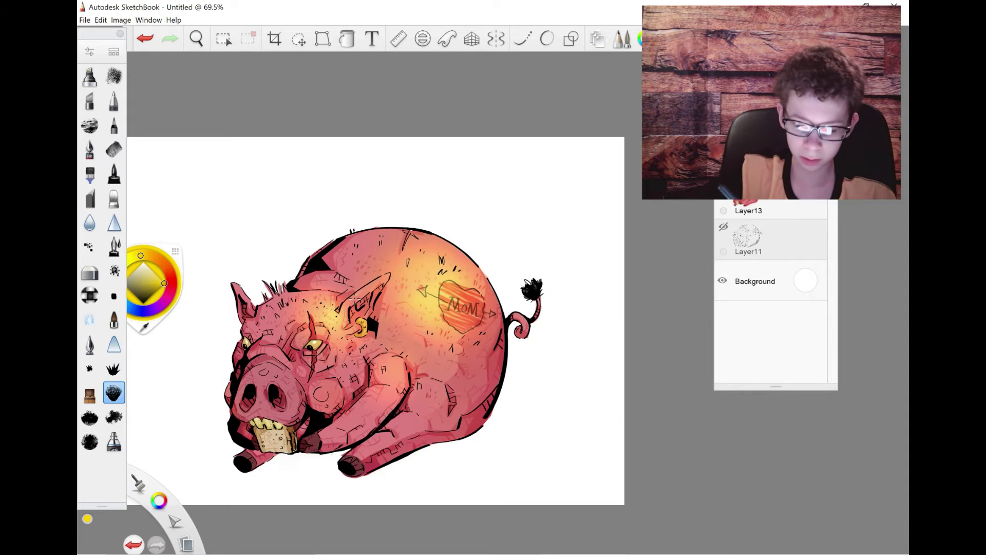
pyautogui.moveTo(347, 293); pyautogui.dragTo(374, 301)
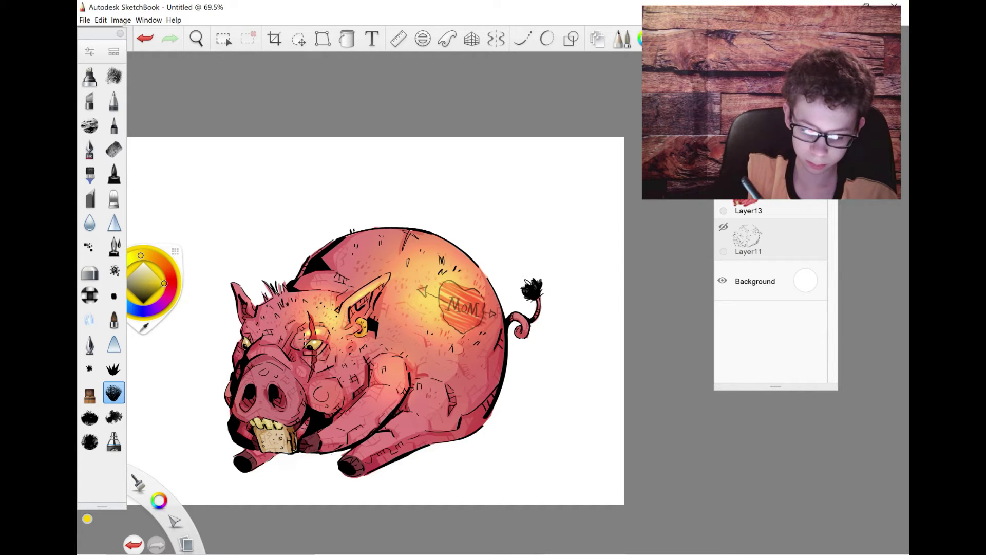
pyautogui.moveTo(327, 386); pyautogui.dragTo(335, 391)
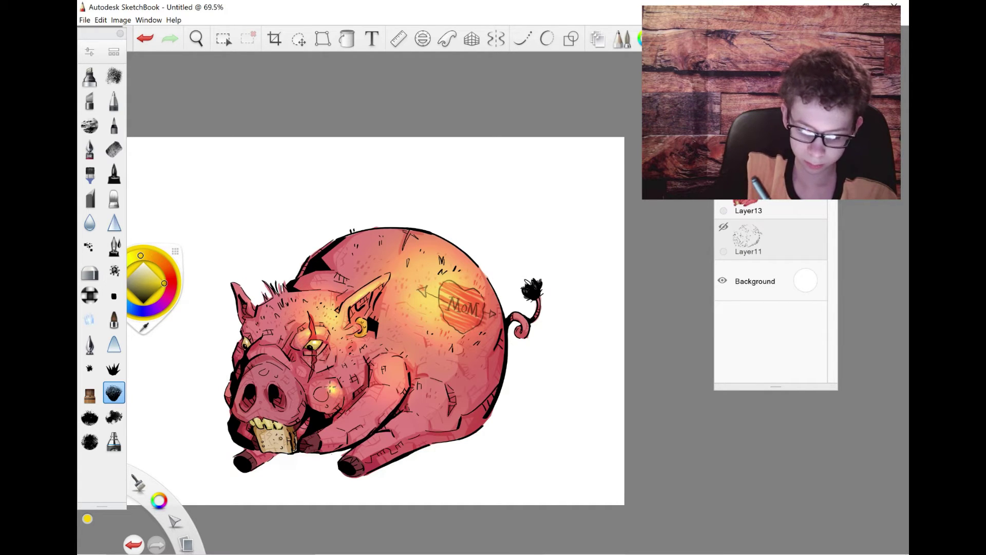
pyautogui.hotkey('ctrl', 'z')
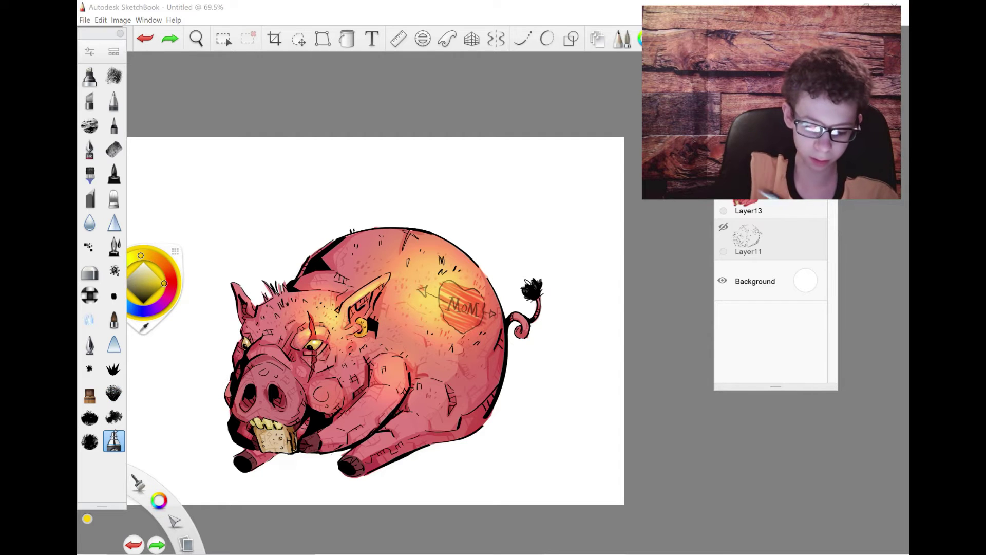
pyautogui.hotkey('ctrl', 'y')
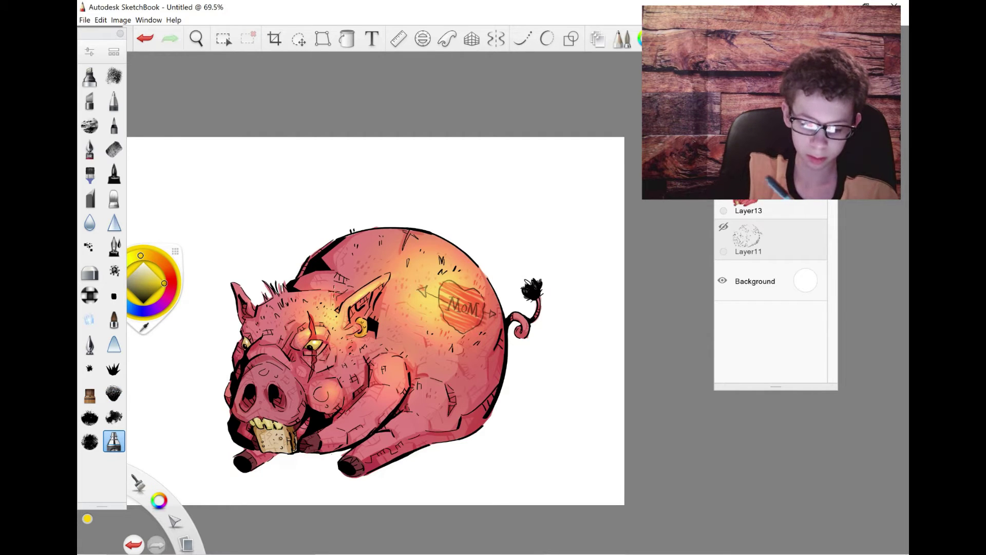
pyautogui.click(113, 393)
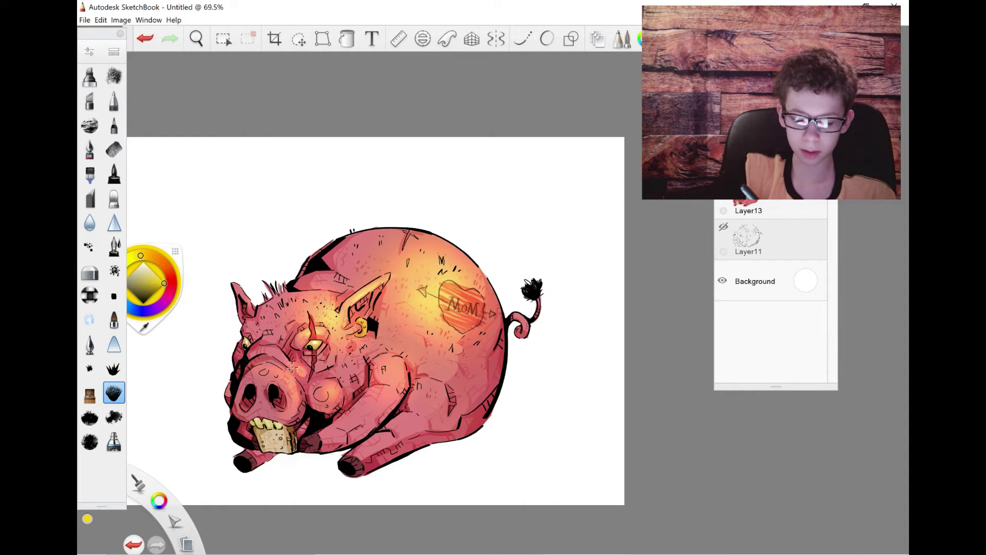
pyautogui.moveTo(440, 371); pyautogui.dragTo(463, 393)
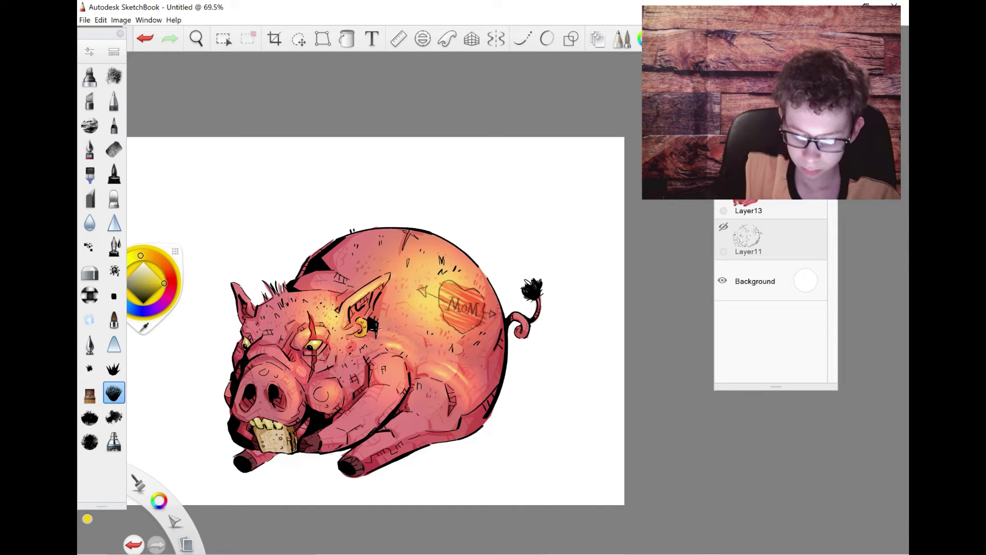
pyautogui.moveTo(384, 370)
pyautogui.mouseDown()
pyautogui.moveTo(398, 367)
pyautogui.moveTo(371, 417)
pyautogui.mouseUp()
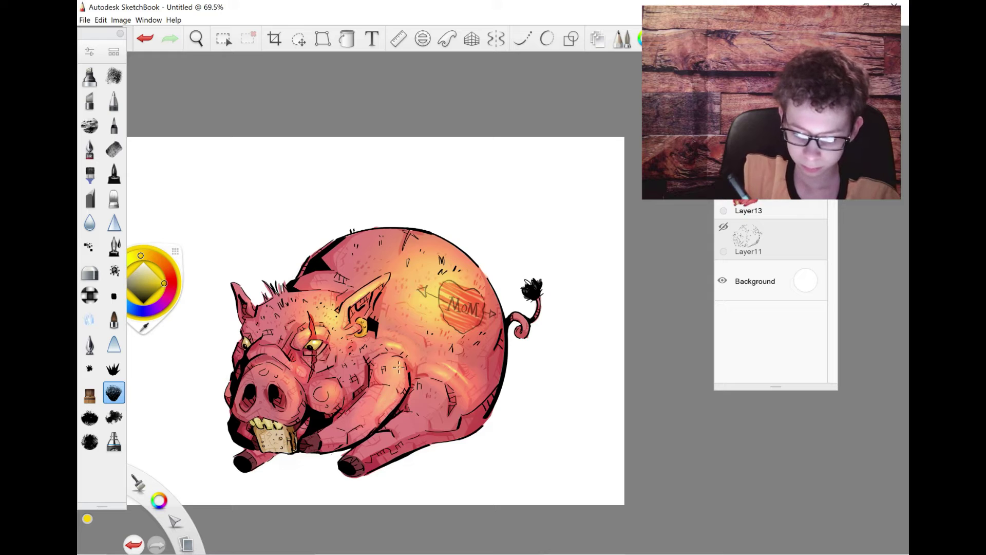
# Step: Add a dark inking stroke along the pig's ear
pyautogui.click(113, 442)
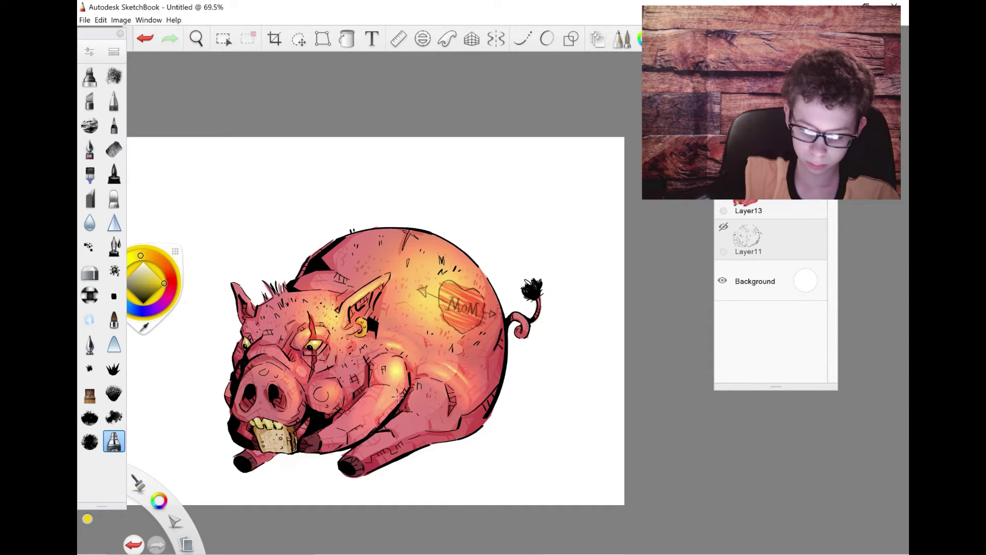
pyautogui.moveTo(362, 294); pyautogui.dragTo(391, 275)
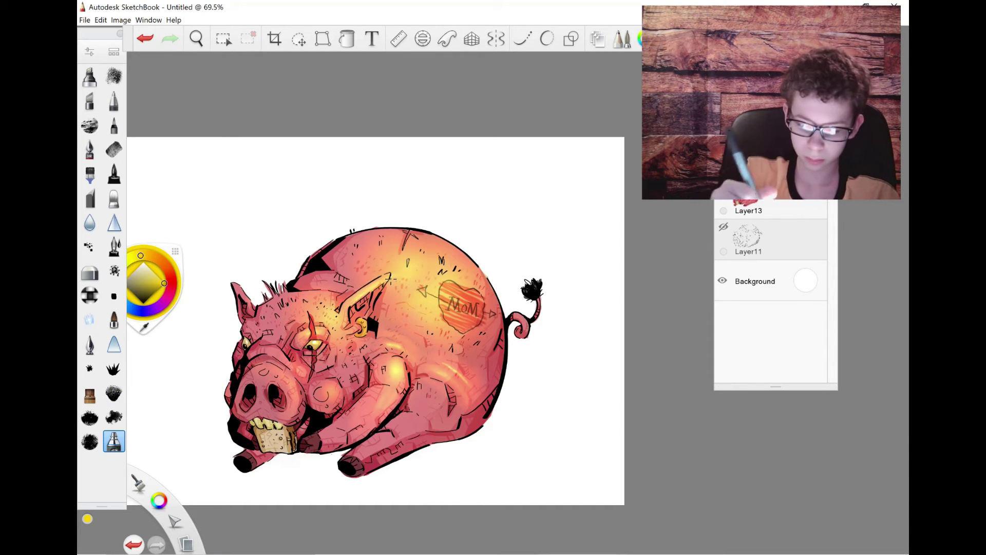
pyautogui.click(114, 394)
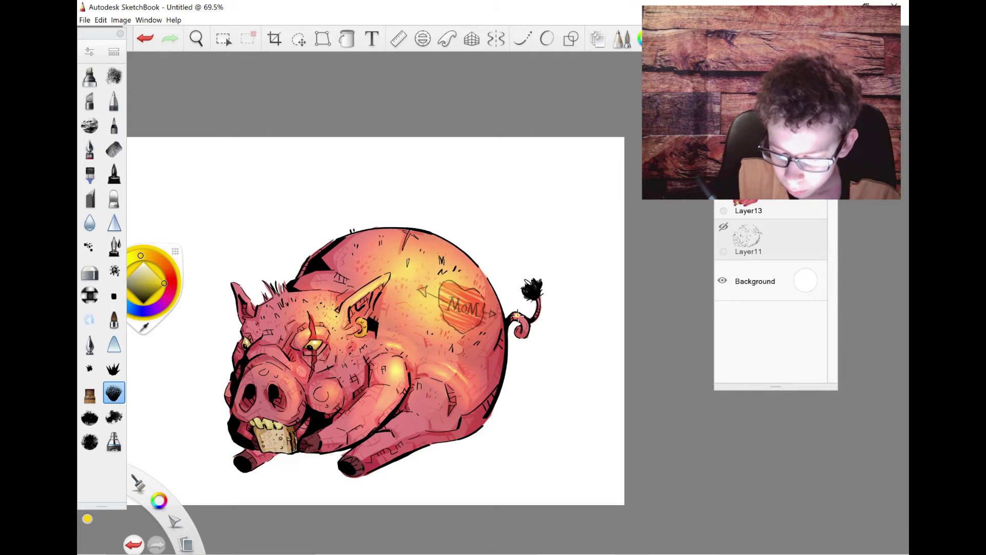
pyautogui.click(90, 271)
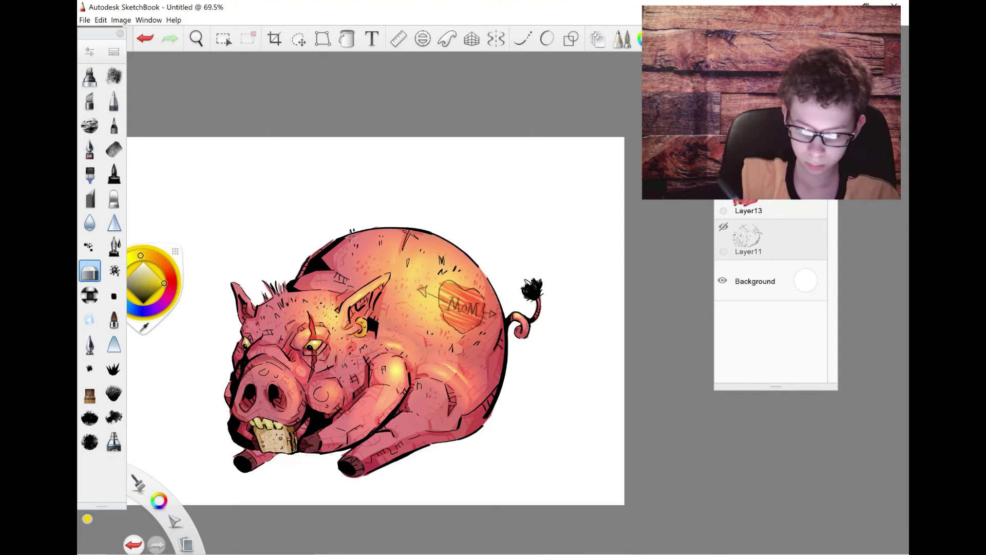
# Step: Compare the glow with and without it using undo/redo, and touch up the cheek highlight
pyautogui.hotkey('ctrl', 'z')
pyautogui.hotkey('ctrl', 'shift', 'z')
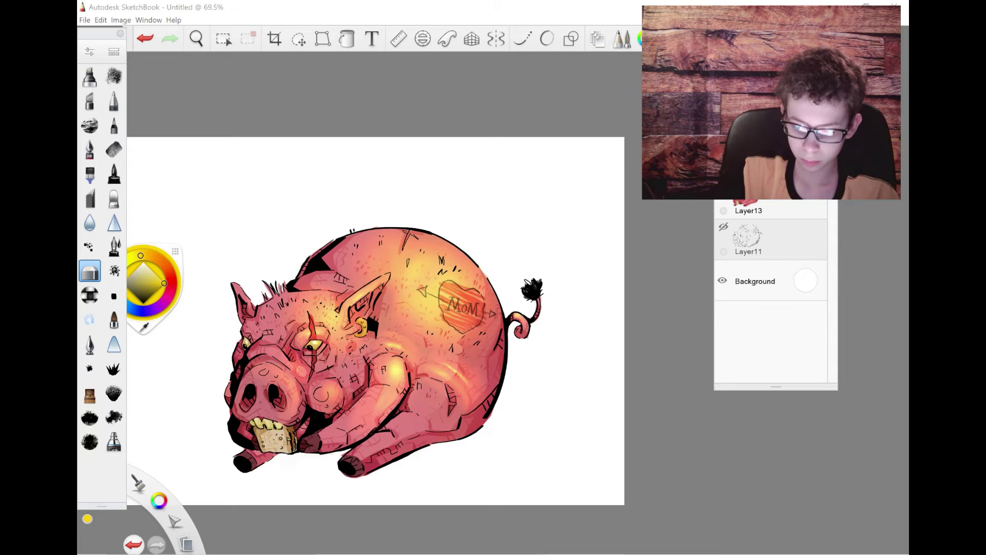
pyautogui.hotkey('ctrl', 'z')
pyautogui.hotkey('ctrl', 'shift', 'z')
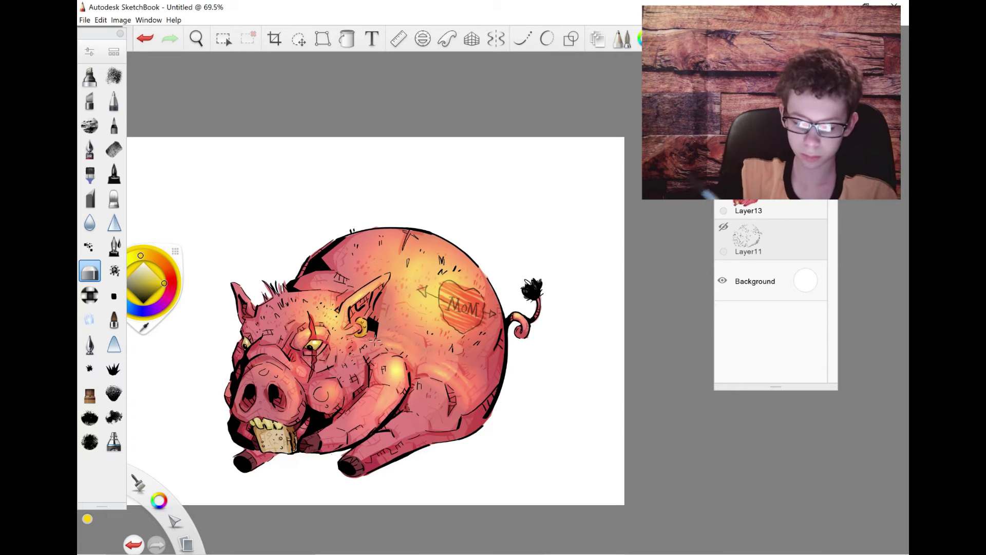
pyautogui.press('s')
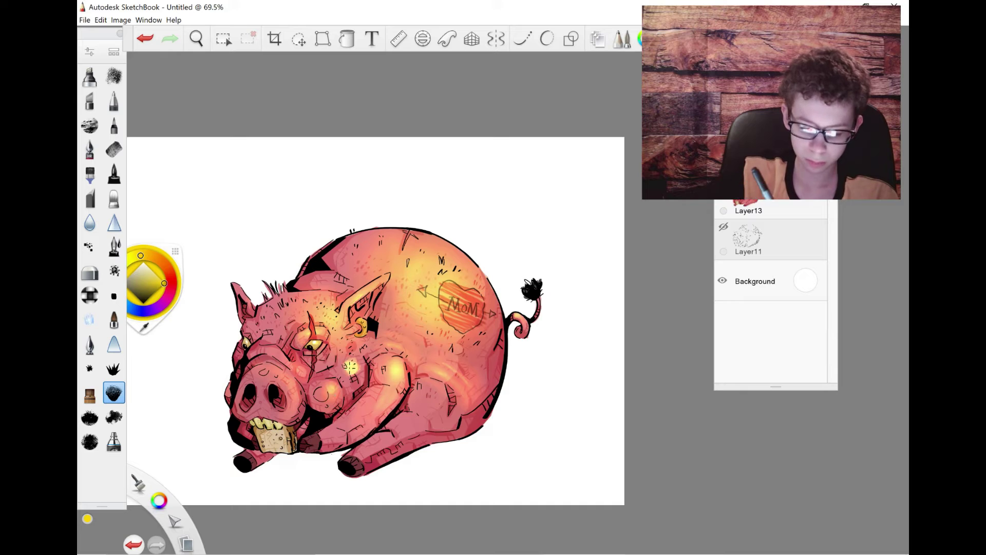
pyautogui.moveTo(351, 369); pyautogui.dragTo(353, 374)
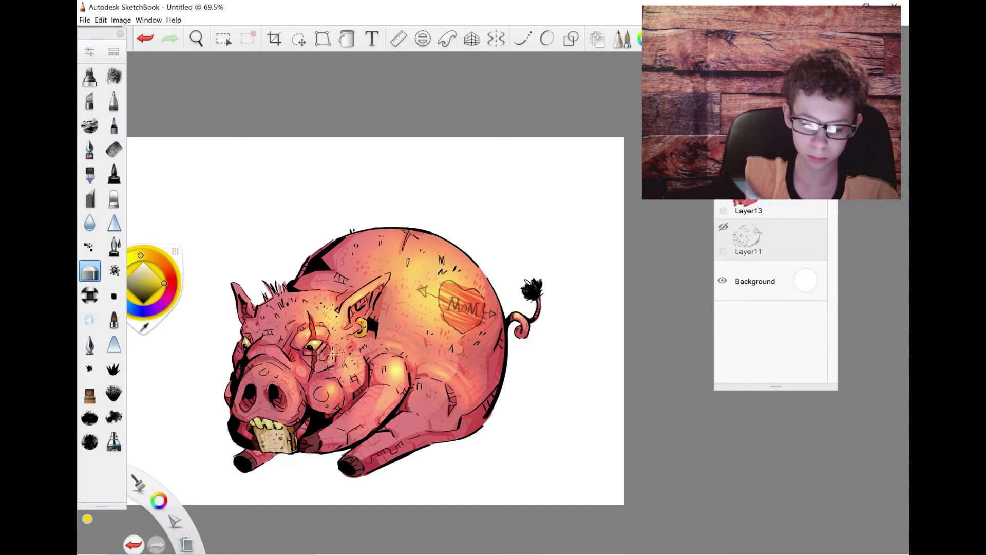
pyautogui.hotkey('ctrl', 'z')
pyautogui.hotkey('ctrl', 'y')
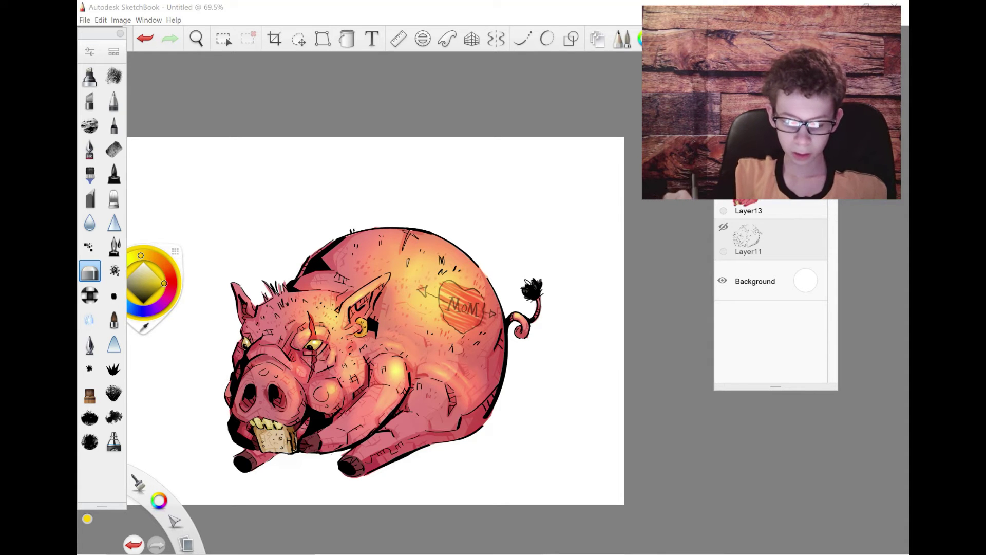
# Step: Show and re-hide the Layer11 sketch, then add a new empty layer above it
pyautogui.click(724, 228)
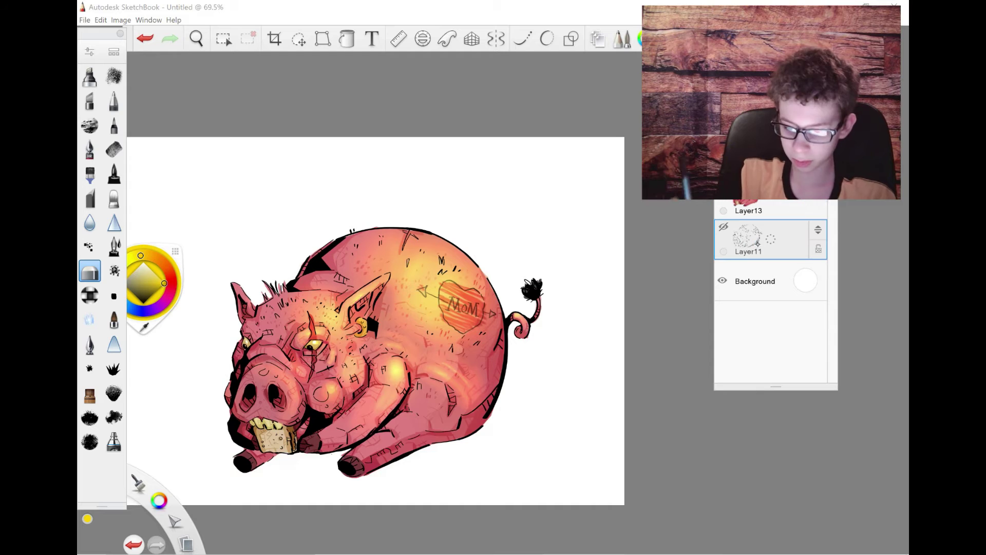
pyautogui.click(724, 228)
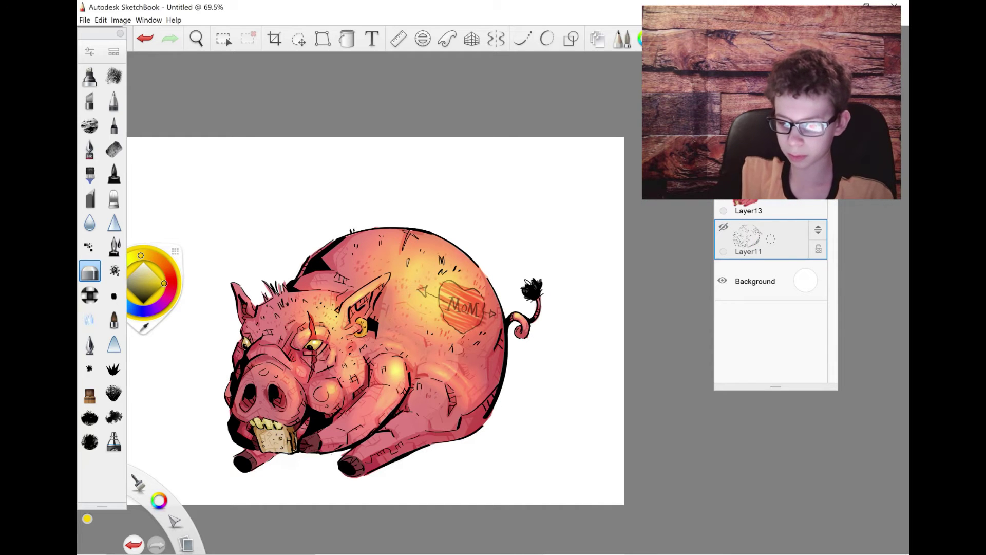
pyautogui.hotkey('ctrl', 'l')
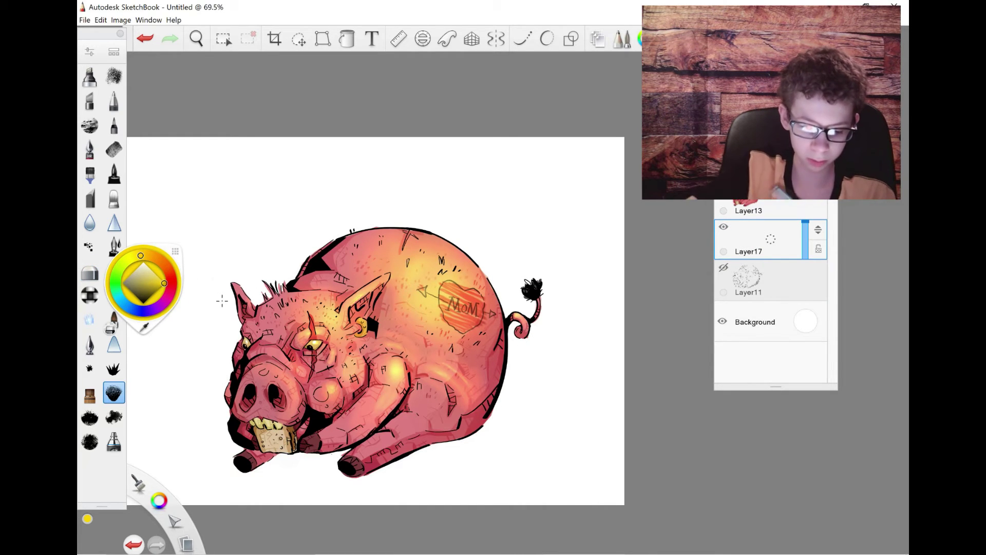
# Step: Select the inking pen and choose a pink-magenta paint colour
pyautogui.click(113, 393)
pyautogui.click(162, 286)
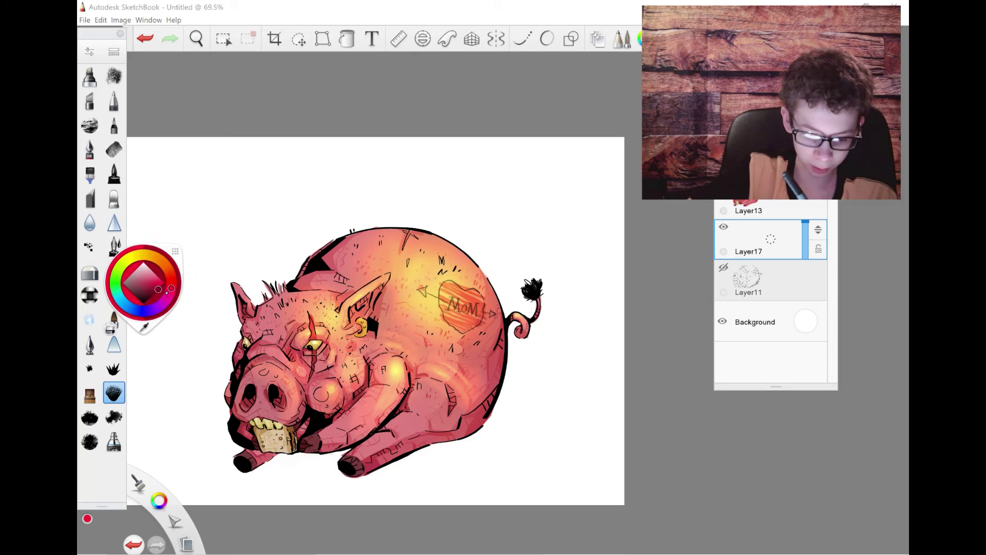
pyautogui.click(114, 175)
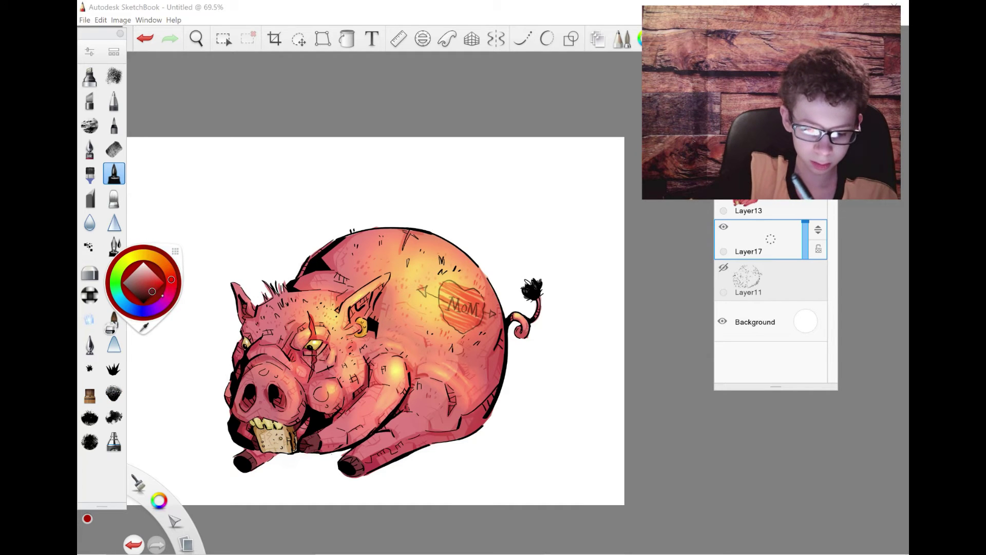
pyautogui.click(162, 282)
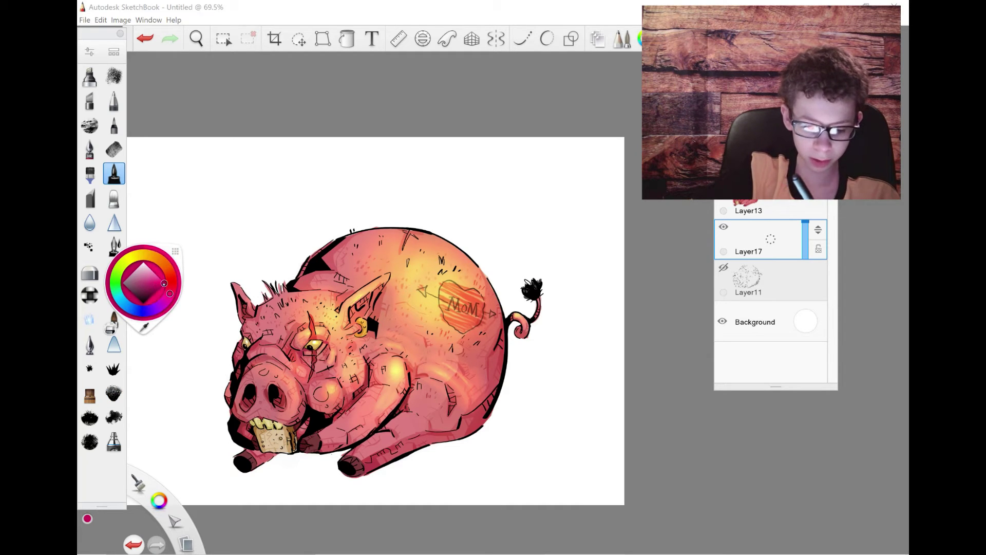
pyautogui.click(169, 289)
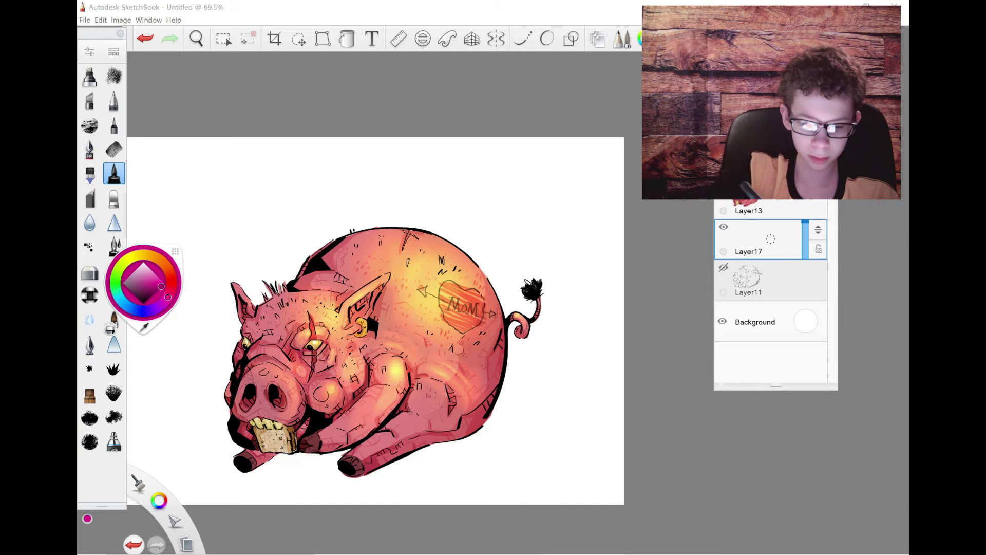
pyautogui.press('m')
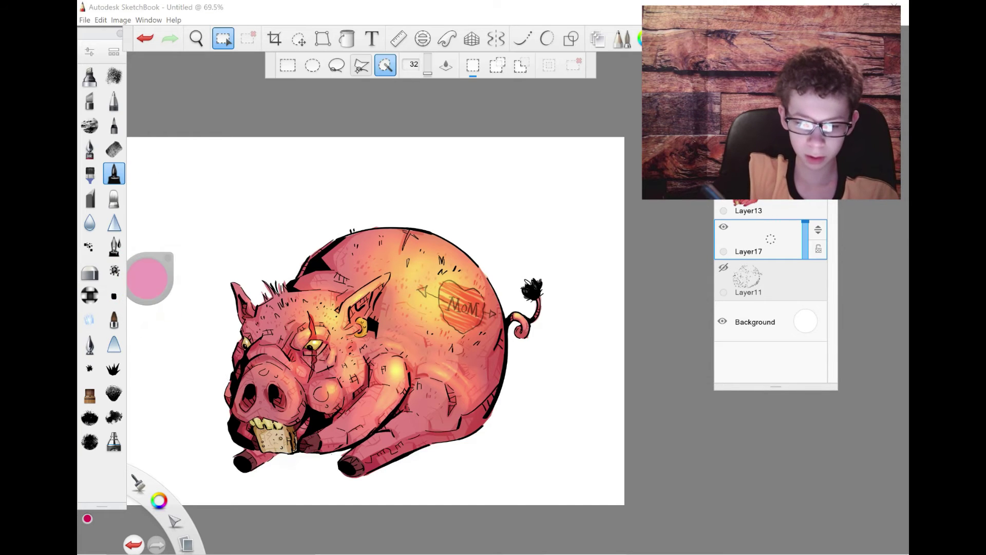
# Step: Trace a spiky eight-point star polyline selection around the pig
pyautogui.click(362, 65)
pyautogui.click(214, 223)
pyautogui.click(226, 331)
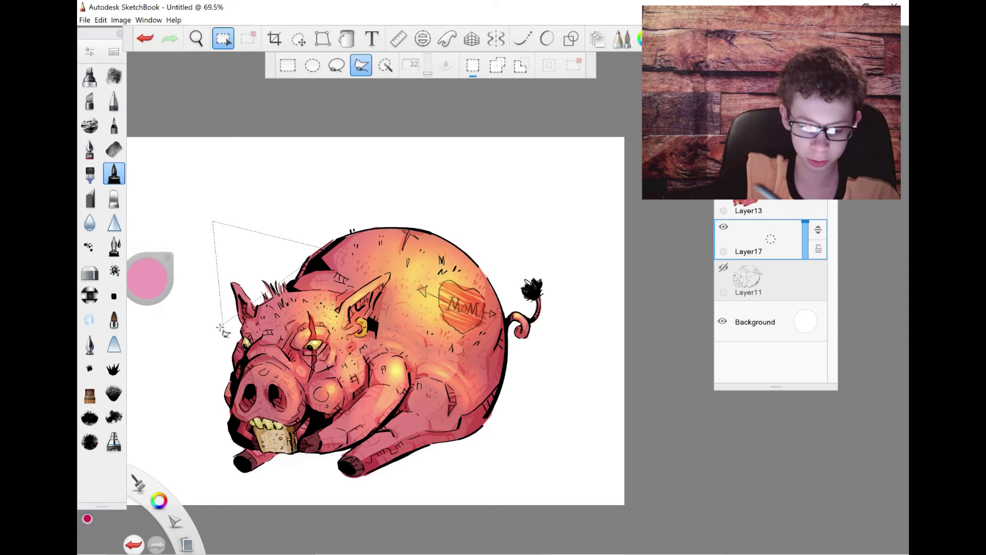
pyautogui.click(174, 395)
pyautogui.click(317, 417)
pyautogui.click(458, 409)
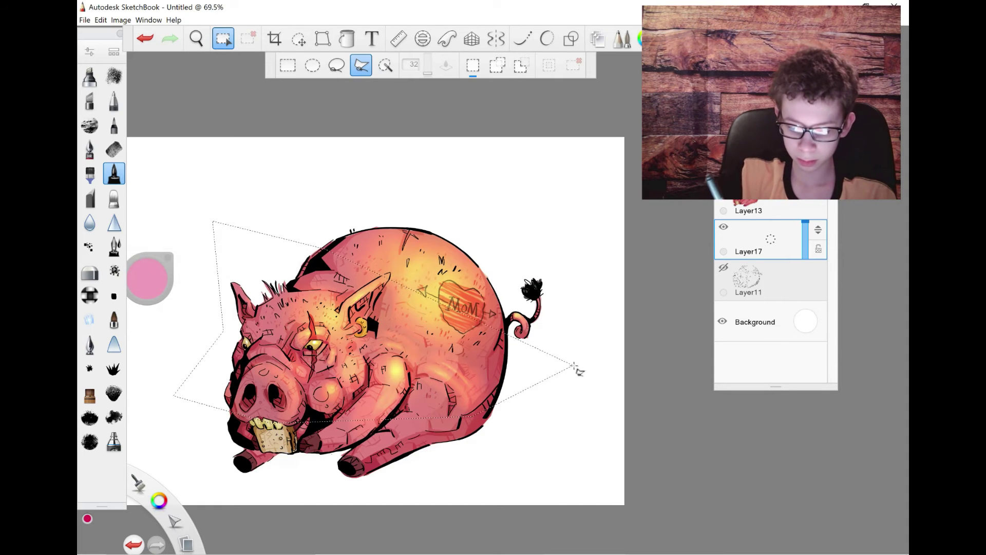
pyautogui.click(573, 367)
pyautogui.click(541, 219)
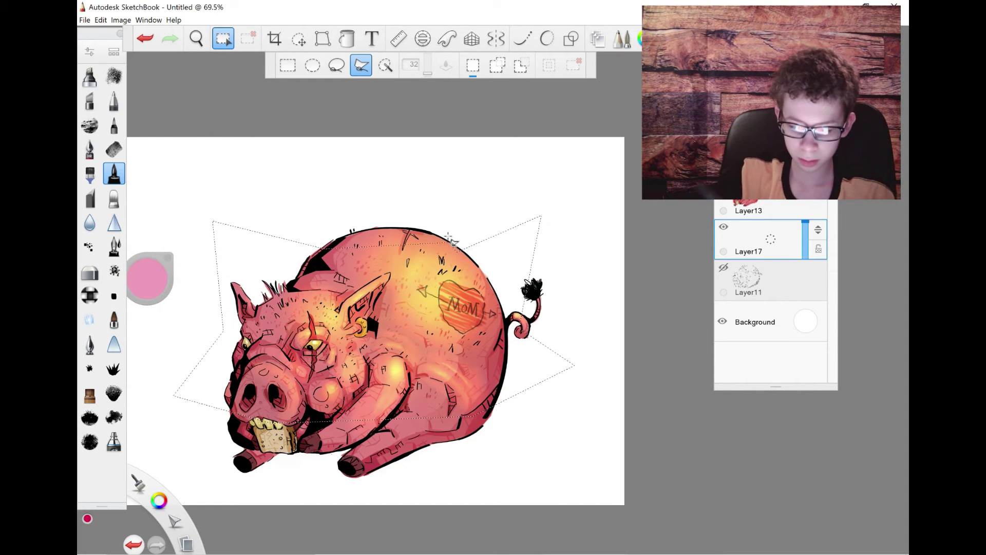
pyautogui.click(384, 161)
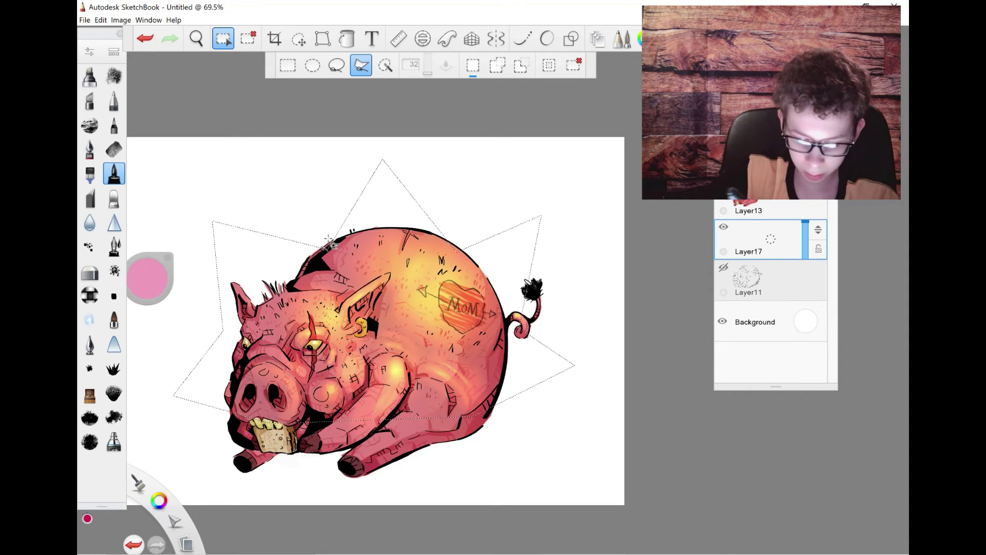
# Step: Flood fill the star selection with crimson
pyautogui.press('f')
pyautogui.click(255, 231)
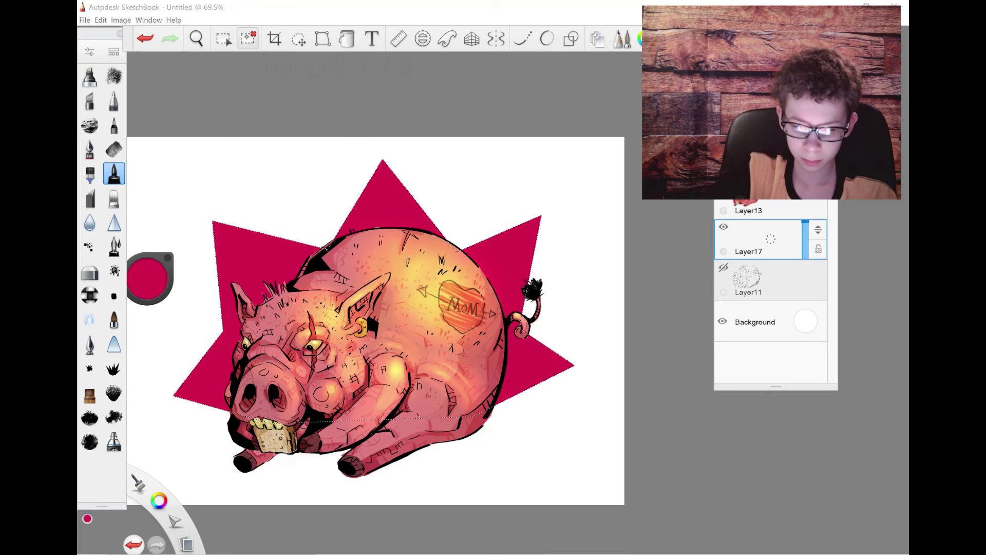
pyautogui.click(114, 198)
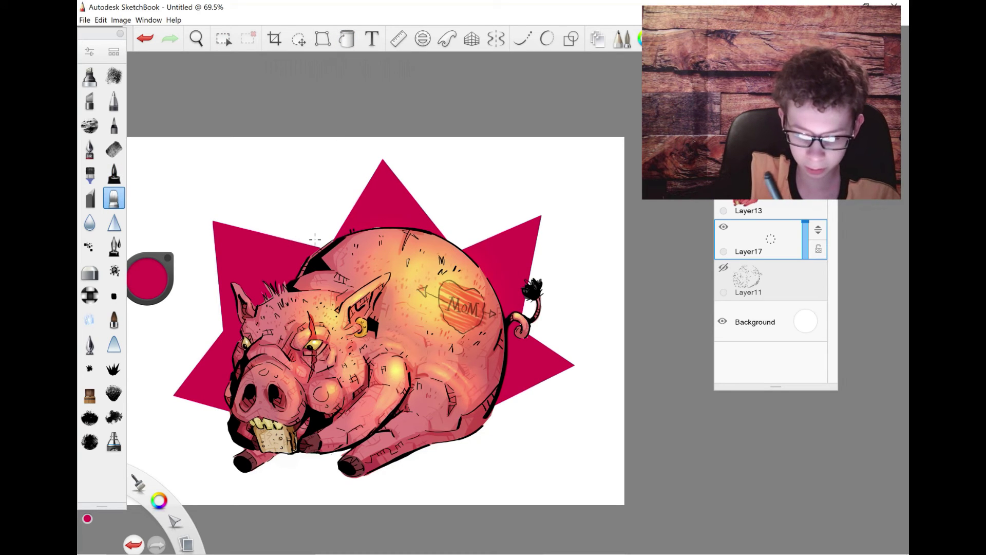
# Step: Shrink the star layer slightly and fill a crimson triangle shard at its top-left
pyautogui.click(298, 39)
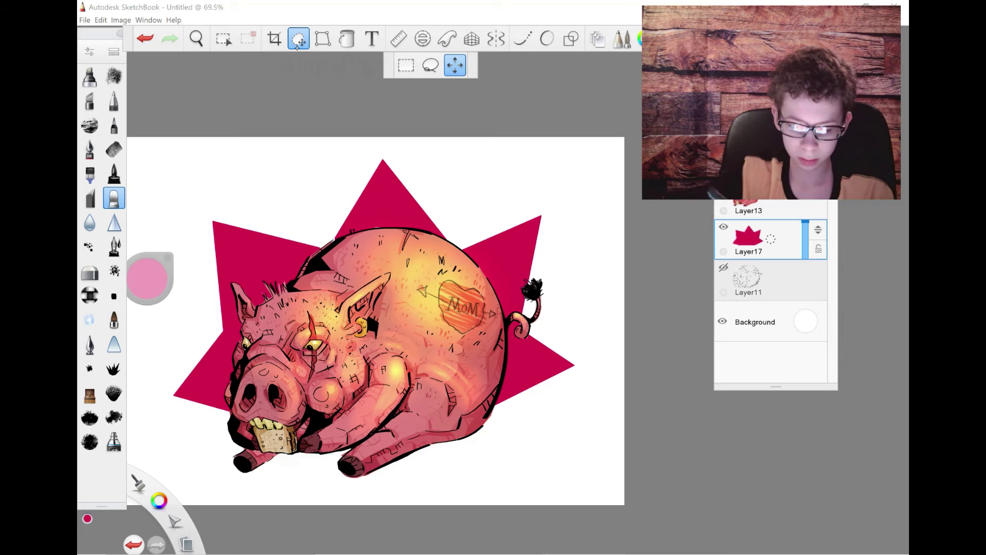
pyautogui.moveTo(493, 283); pyautogui.dragTo(561, 379)
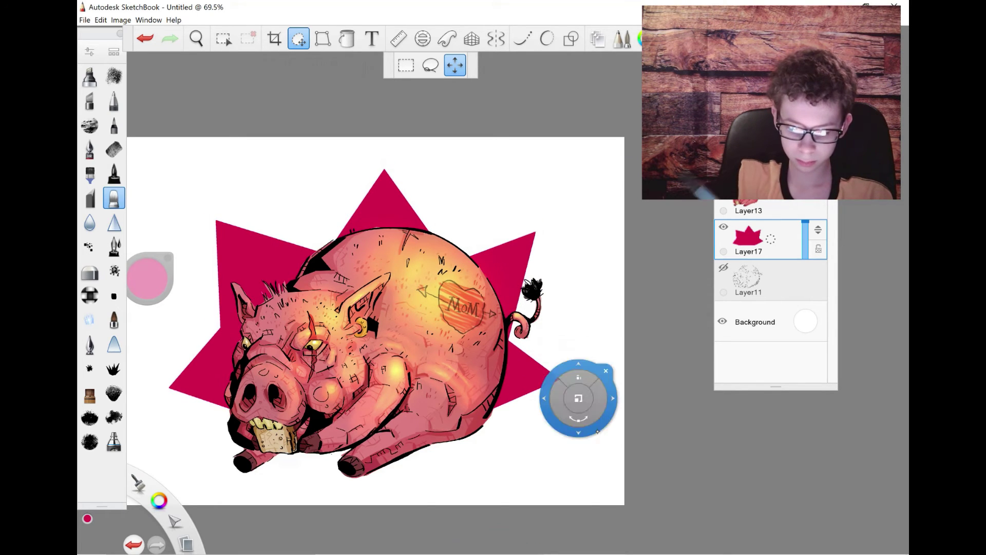
pyautogui.click(223, 39)
pyautogui.moveTo(343, 193); pyautogui.dragTo(285, 232)
pyautogui.click(287, 232)
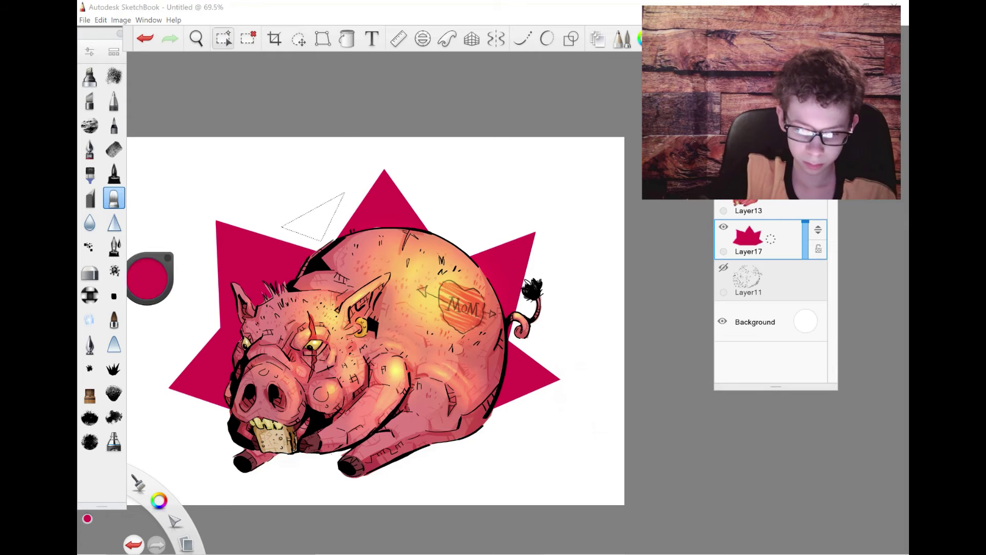
pyautogui.press('f')
pyautogui.click(313, 219)
# Step: Add crimson triangle shards at the star's top-right and lower-left
pyautogui.press('l')
pyautogui.click(455, 223)
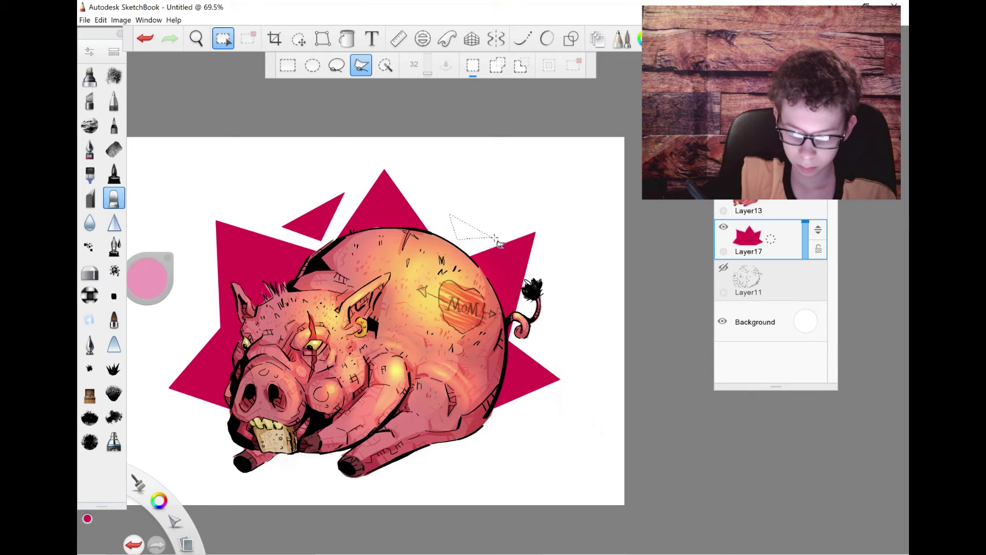
pyautogui.click(504, 235)
pyautogui.click(463, 248)
pyautogui.press('f')
pyautogui.click(471, 228)
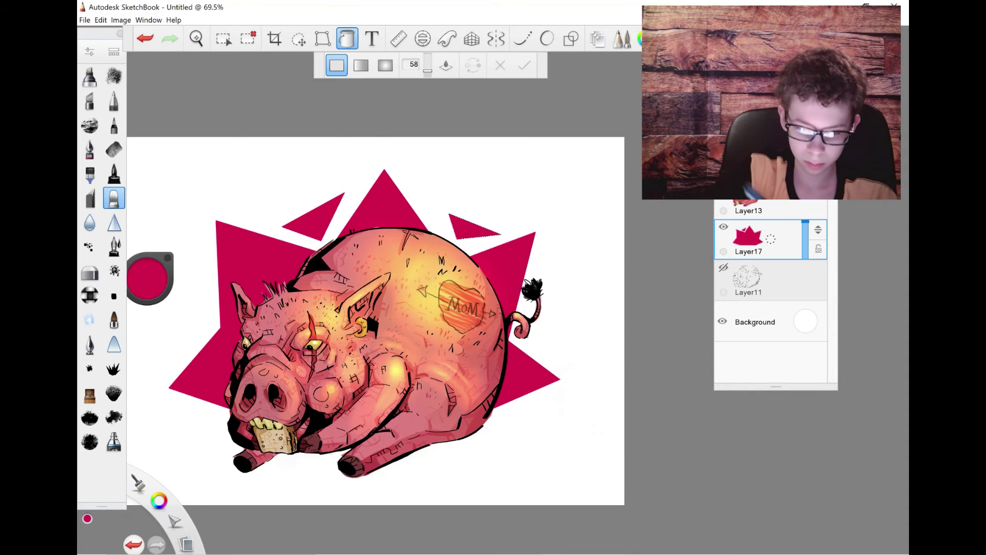
pyautogui.press('l')
pyautogui.click(193, 402)
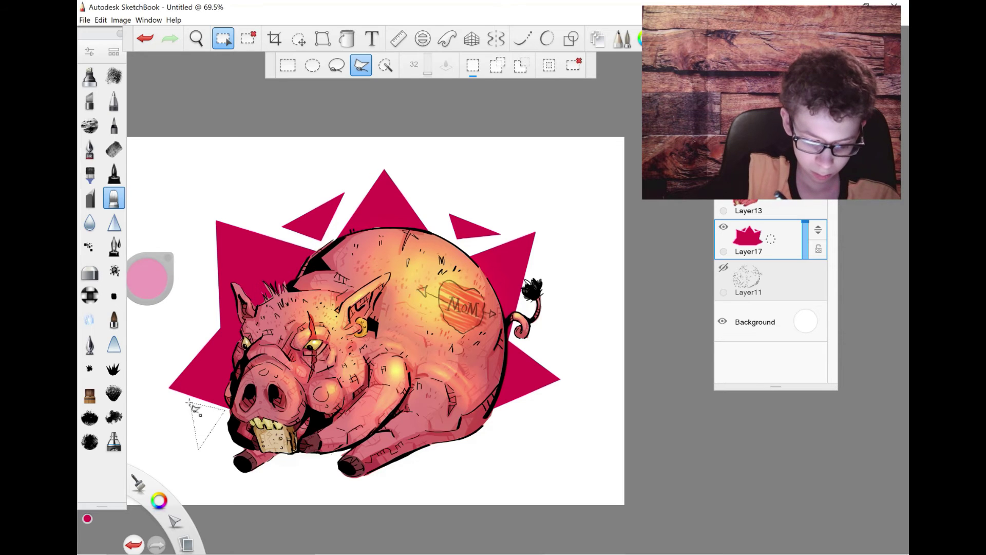
pyautogui.click(235, 416)
pyautogui.press('f')
pyautogui.click(220, 421)
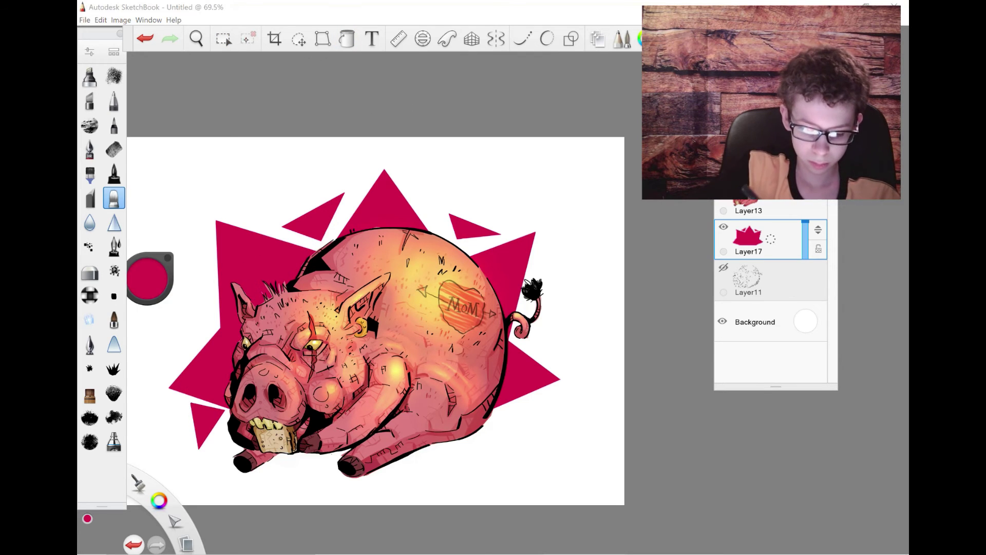
# Step: Rotate the lower-left triangle shard slightly, cancelling an accidental star resize
pyautogui.press('m')
pyautogui.press('v')
pyautogui.hotkey('ctrl', 'z')
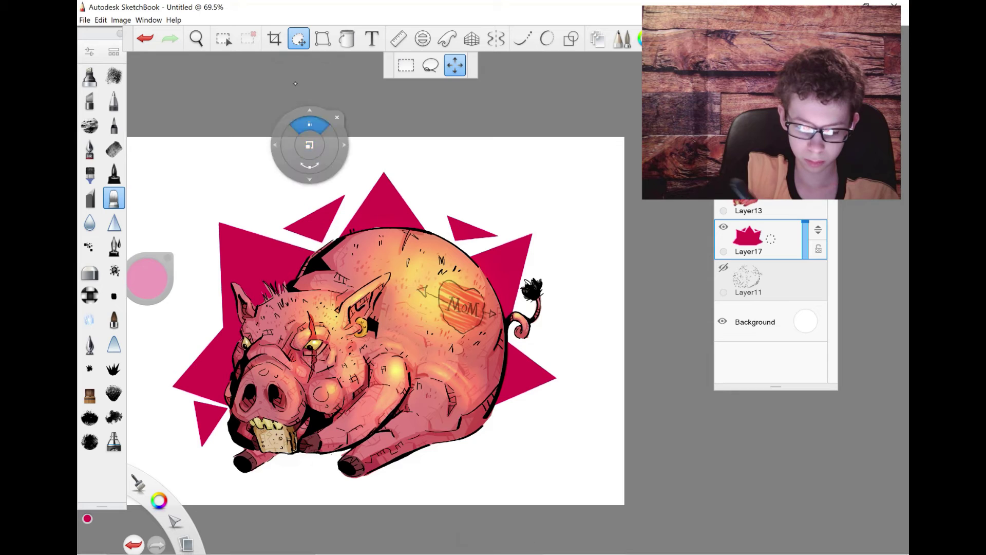
pyautogui.click(223, 38)
pyautogui.moveTo(193, 400); pyautogui.dragTo(231, 463)
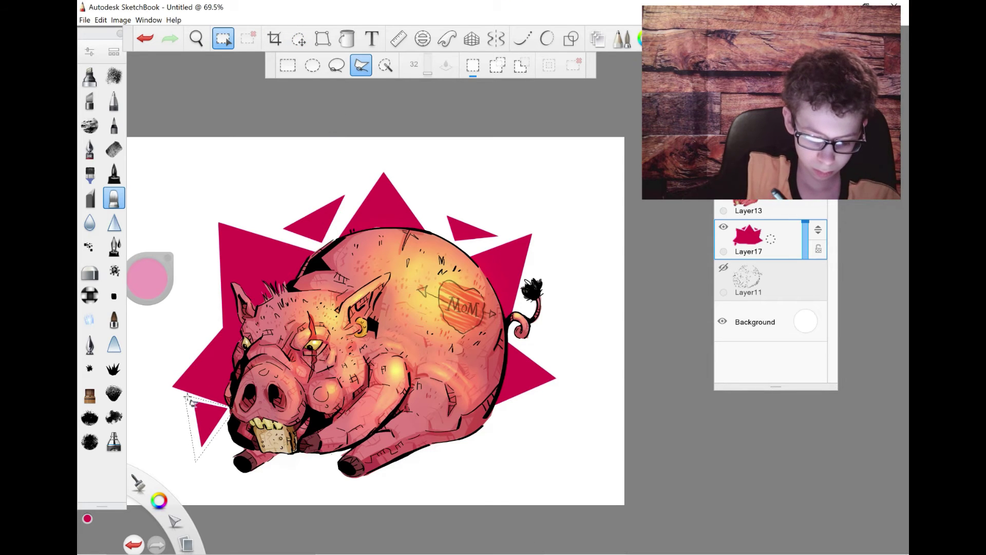
pyautogui.press('v')
pyautogui.moveTo(332, 162)
pyautogui.mouseDown()
pyautogui.moveTo(208, 428)
pyautogui.moveTo(217, 432)
pyautogui.mouseUp()
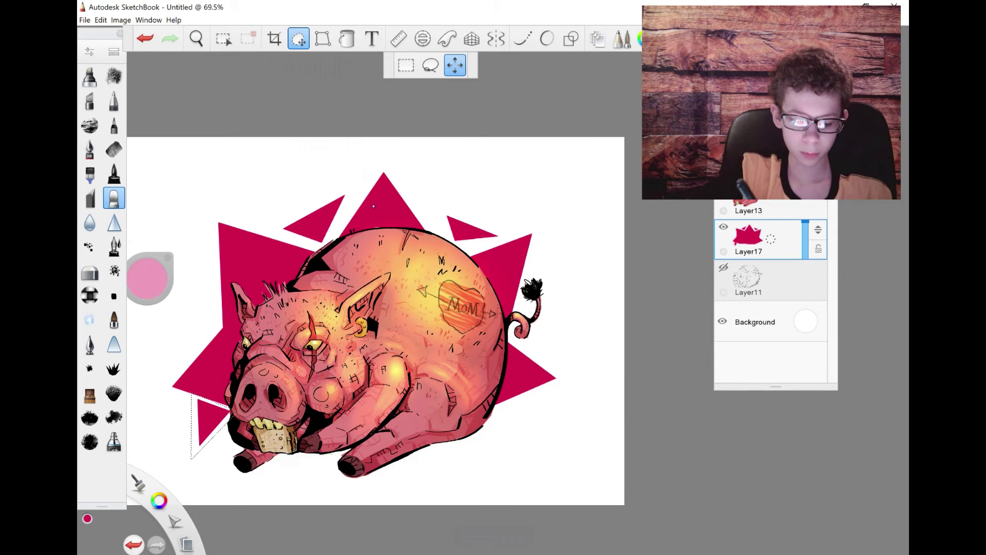
pyautogui.press('Return')
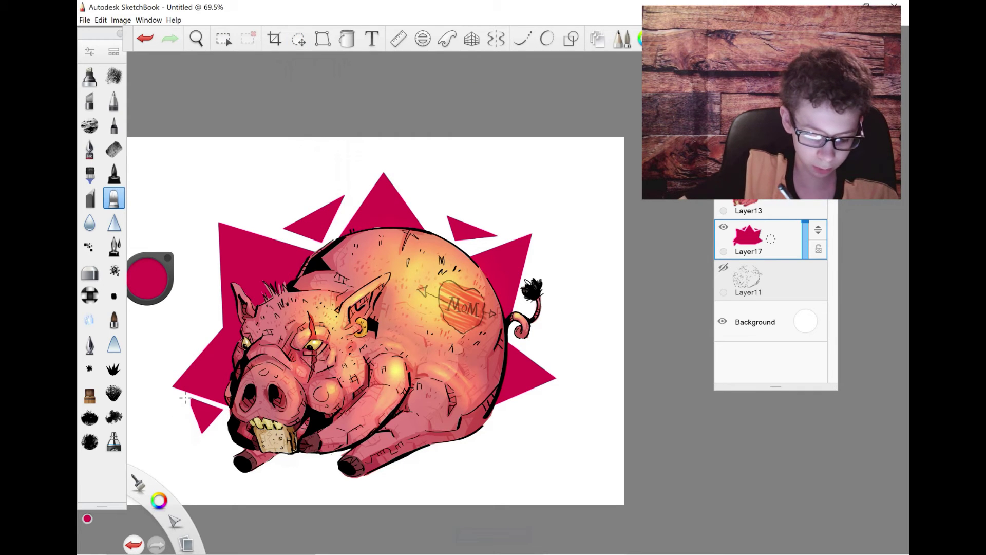
# Step: Undo two stray dark smudge strokes
pyautogui.click(113, 174)
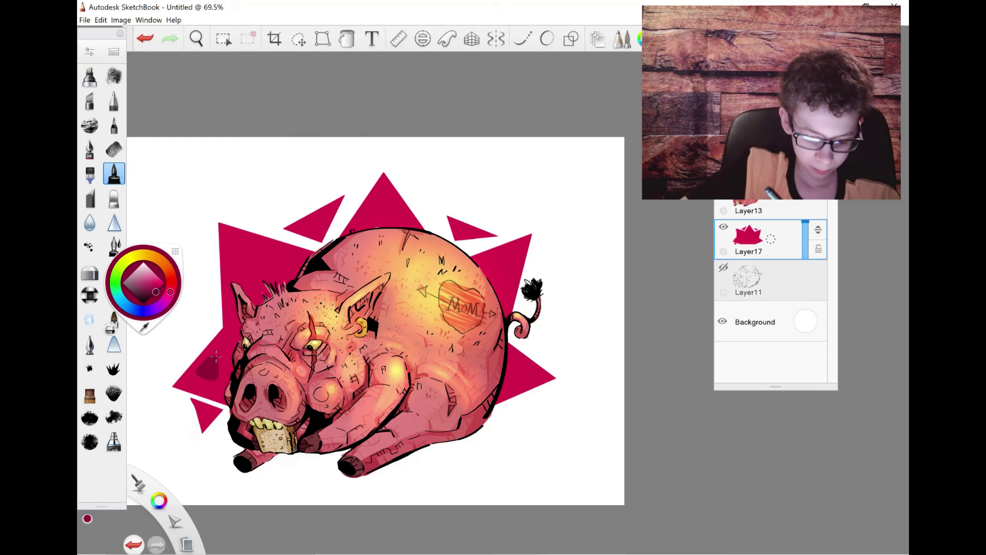
pyautogui.hotkey('ctrl', 'z')
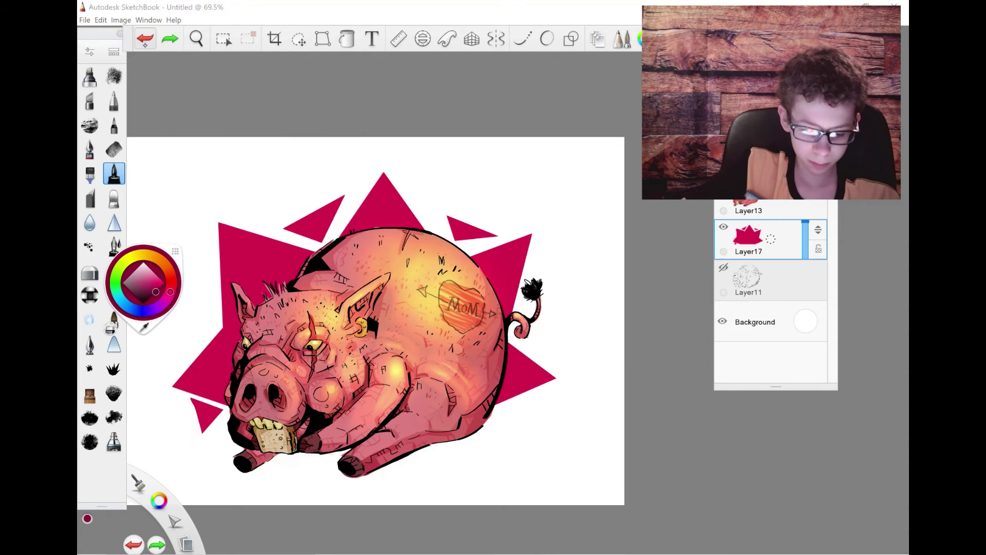
pyautogui.hotkey('ctrl', 'z')
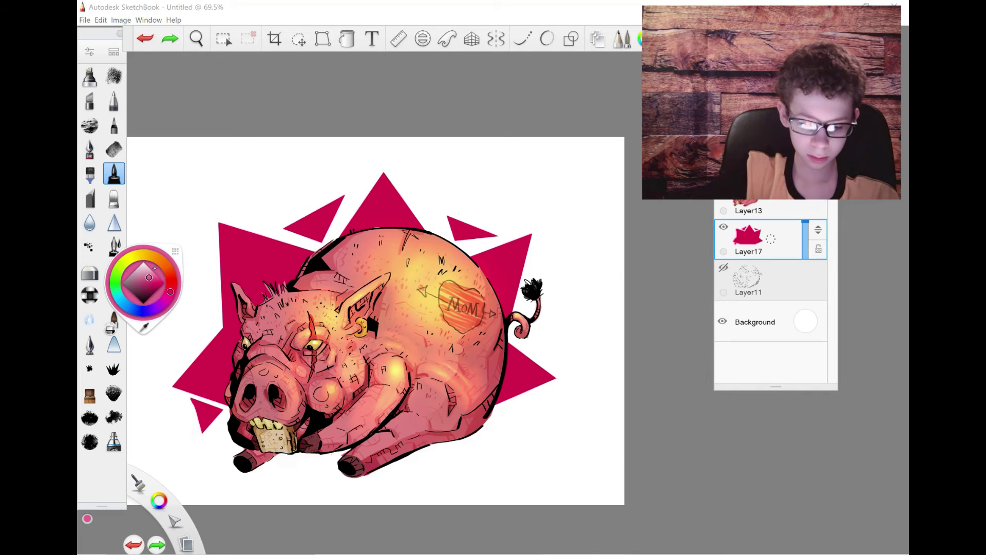
# Step: Flood fill the starburst and its triangle shards a lighter pink
pyautogui.press('f')
pyautogui.click(246, 271)
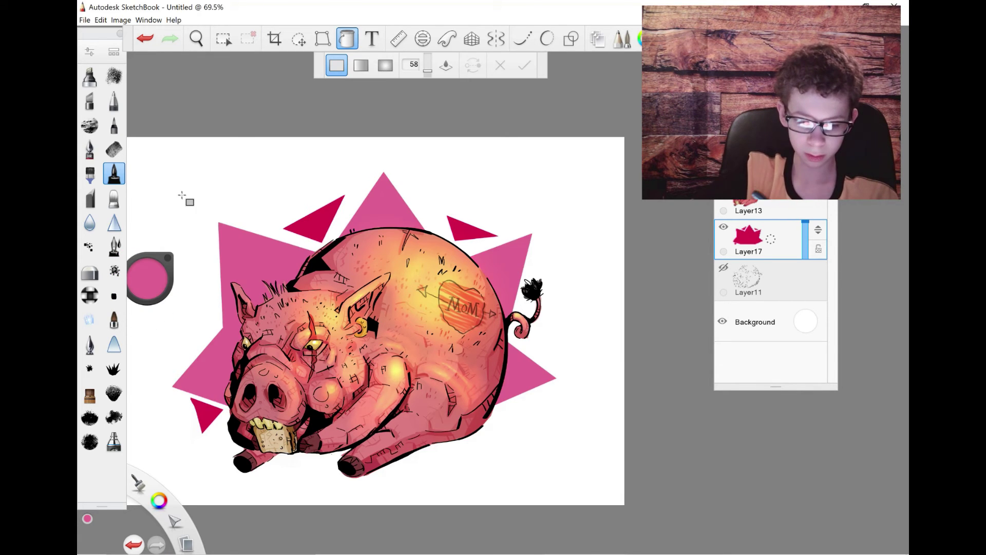
pyautogui.click(150, 278)
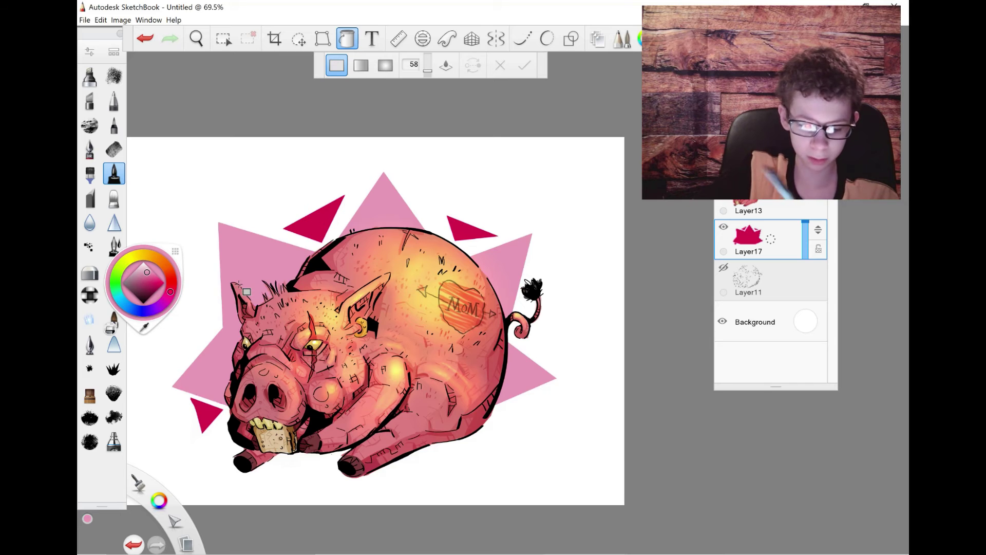
pyautogui.click(208, 415)
pyautogui.click(325, 229)
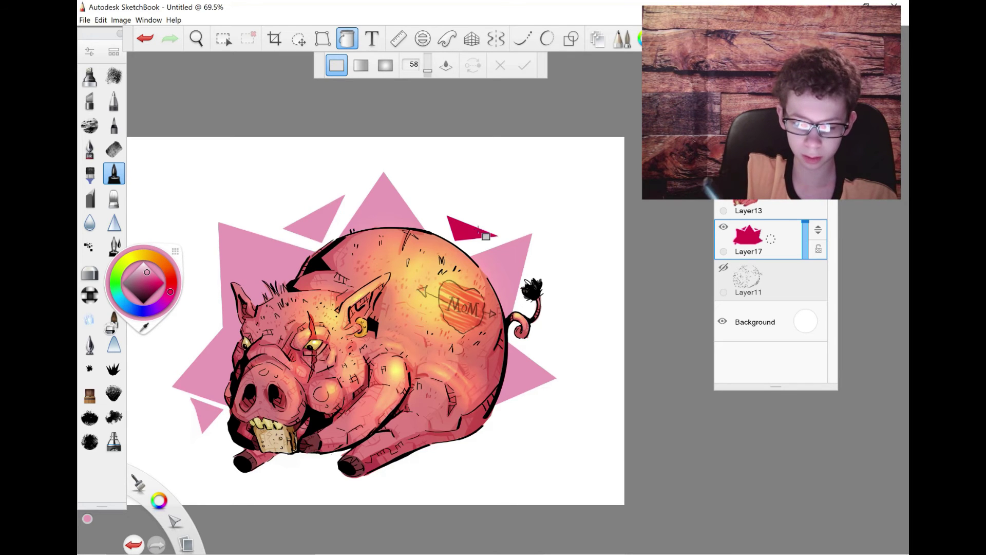
pyautogui.click(487, 237)
pyautogui.click(512, 248)
pyautogui.click(151, 268)
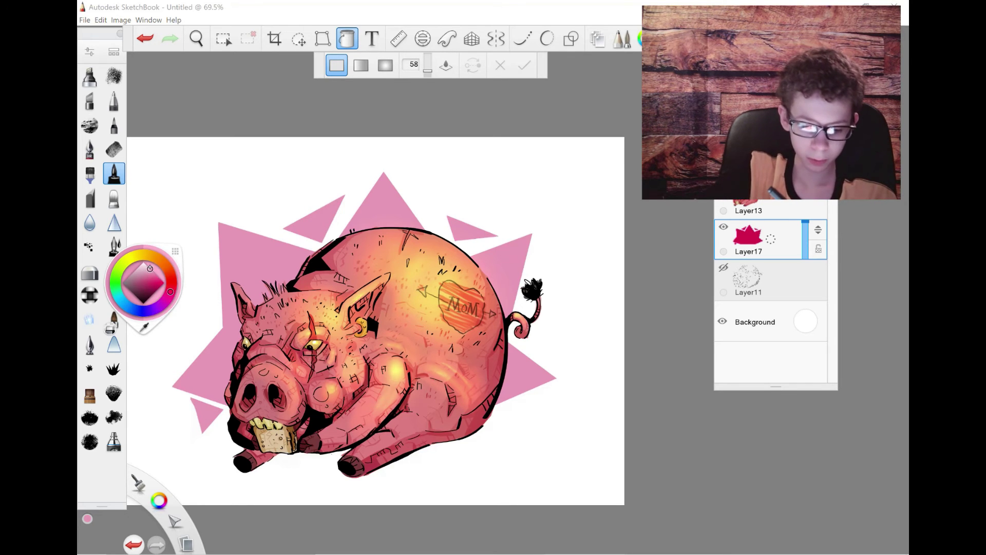
# Step: Try light yellow fills at tolerance 123, then undo them
pyautogui.click(145, 255)
pyautogui.click(255, 262)
pyautogui.click(207, 415)
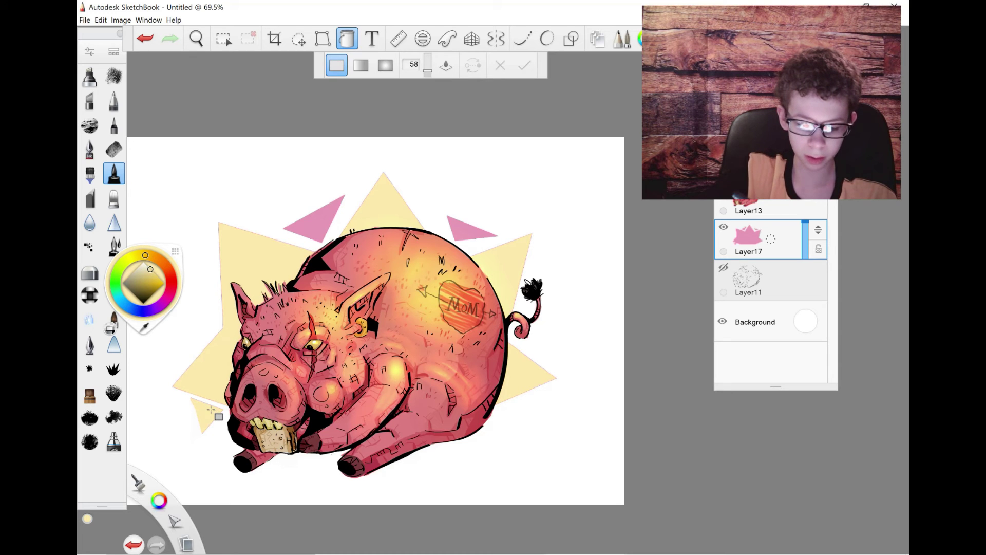
pyautogui.moveTo(428, 65); pyautogui.dragTo(455, 66)
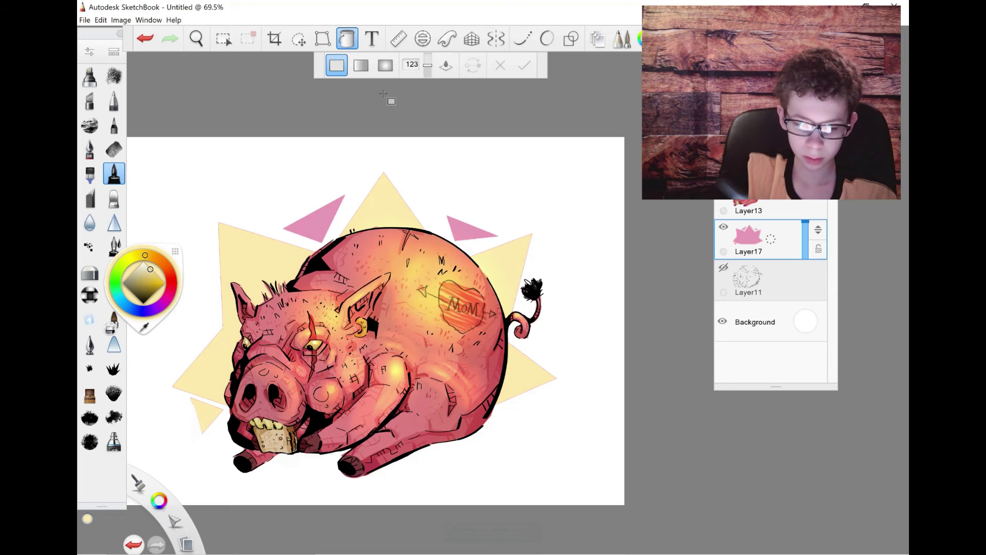
pyautogui.click(144, 39)
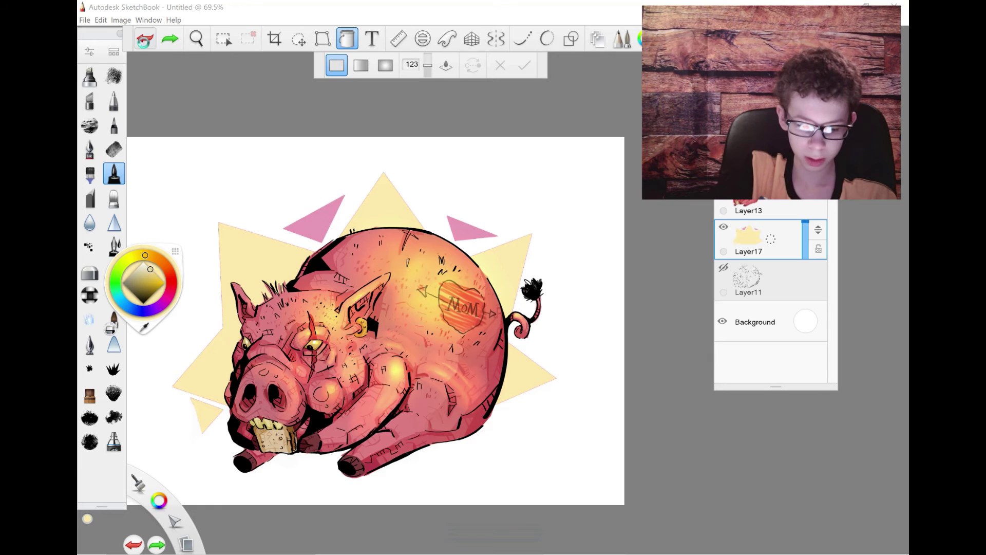
pyautogui.click(144, 39)
pyautogui.click(169, 38)
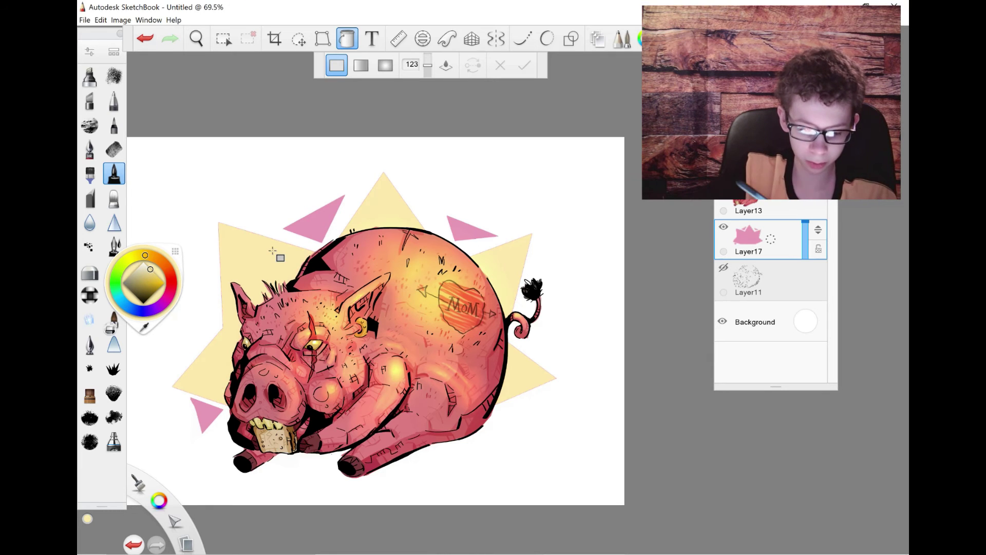
# Step: Refill the starburst and three triangle shards yellow at fill tolerance 174
pyautogui.click(208, 181)
pyautogui.click(144, 39)
pyautogui.moveTo(428, 66); pyautogui.dragTo(443, 65)
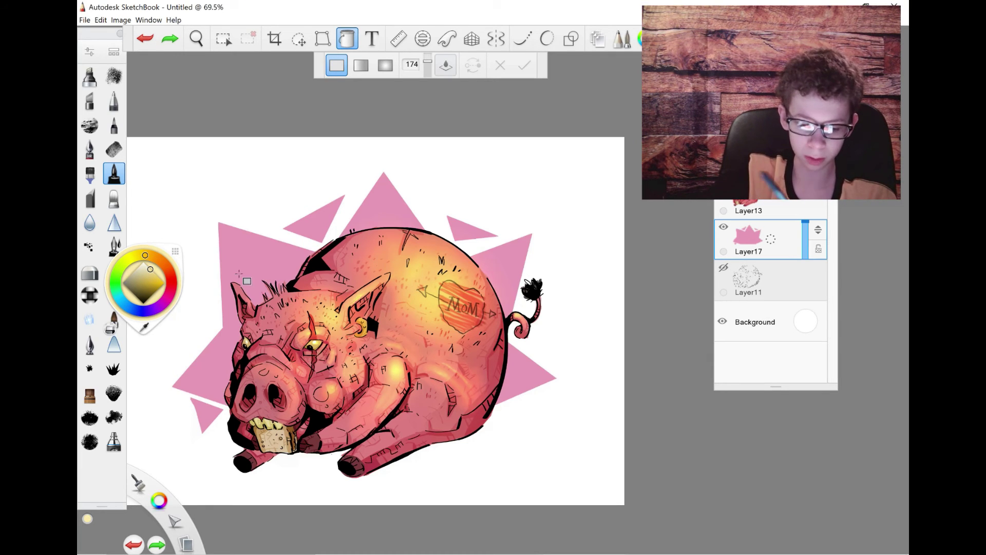
pyautogui.click(207, 416)
pyautogui.click(316, 220)
pyautogui.click(472, 227)
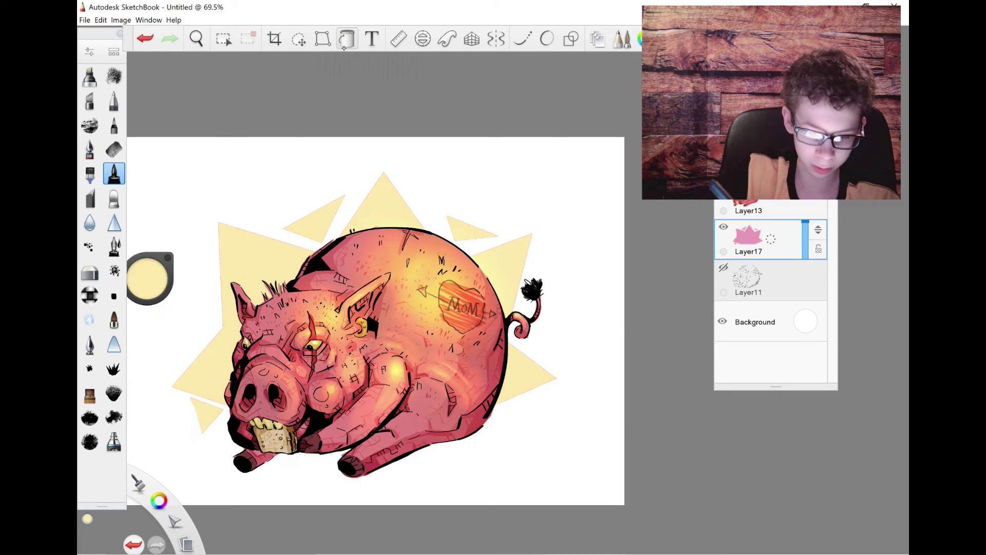
pyautogui.press('Escape')
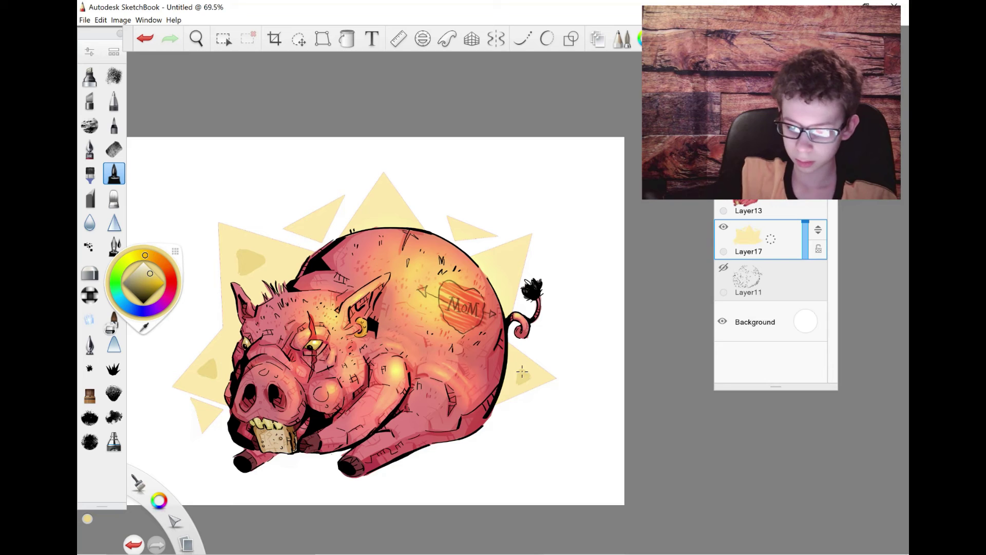
# Step: On a new layer, draw darker yellow straight outlines along the star's left and top edges
pyautogui.hotkey('ctrl', 'l')
pyautogui.press('l')
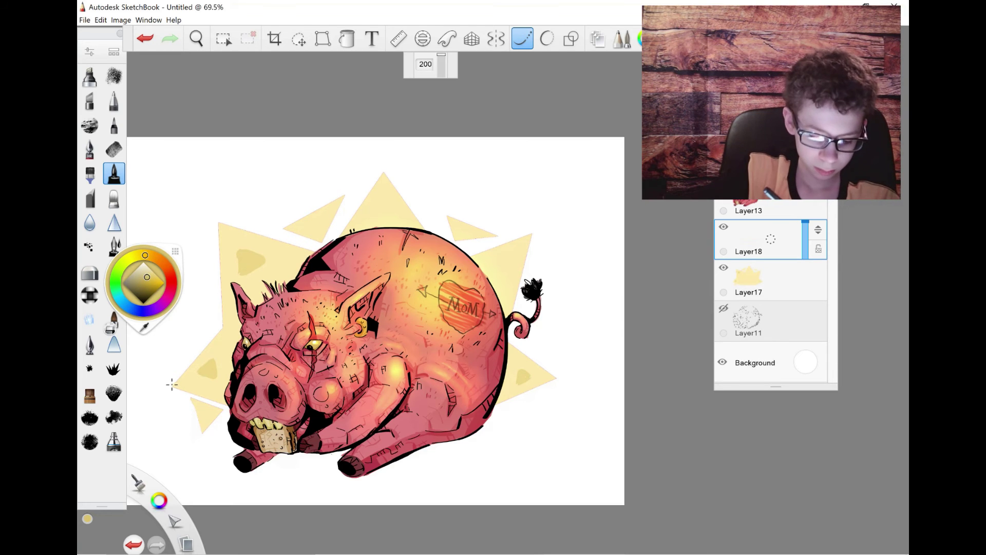
pyautogui.moveTo(173, 385); pyautogui.dragTo(220, 333)
pyautogui.moveTo(222, 197); pyautogui.dragTo(221, 329)
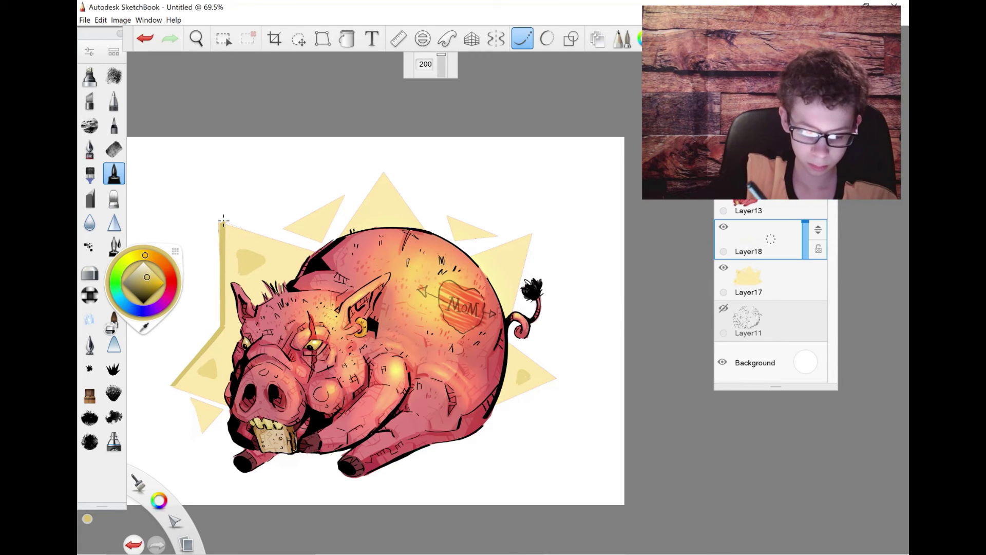
pyautogui.moveTo(225, 222); pyautogui.dragTo(337, 254)
pyautogui.moveTo(288, 225)
pyautogui.mouseDown()
pyautogui.moveTo(321, 240)
pyautogui.moveTo(345, 197)
pyautogui.mouseUp()
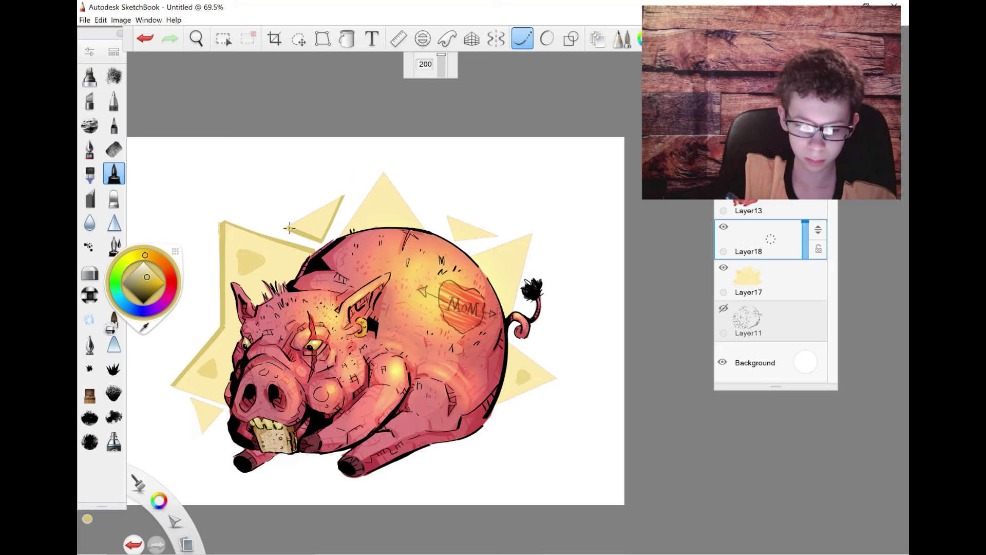
pyautogui.moveTo(289, 228)
pyautogui.mouseDown()
pyautogui.moveTo(385, 173)
pyautogui.moveTo(428, 230)
pyautogui.mouseUp()
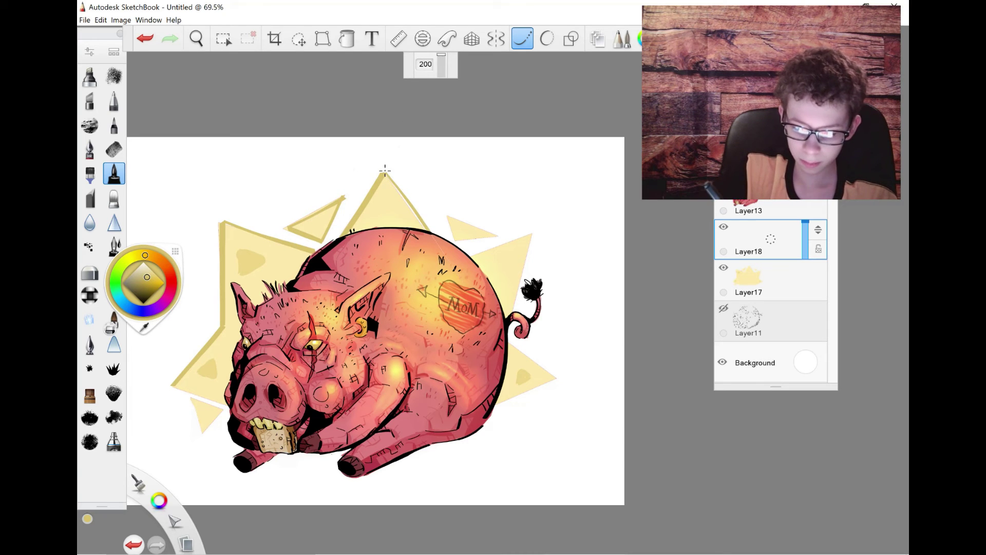
pyautogui.moveTo(388, 182); pyautogui.dragTo(421, 232)
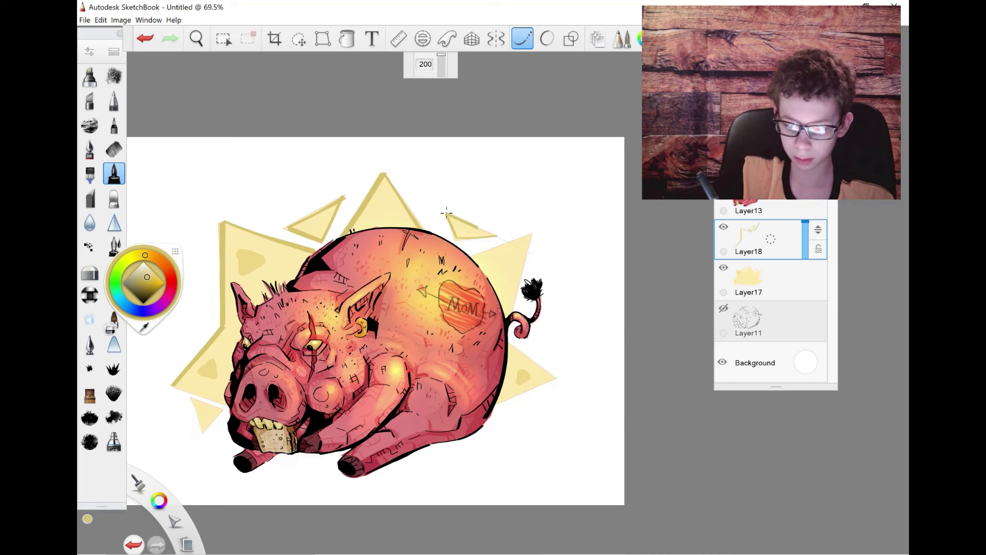
# Step: Outline the star edge right of the pig's back, removing a stray lower-right line
pyautogui.moveTo(475, 253); pyautogui.dragTo(532, 233)
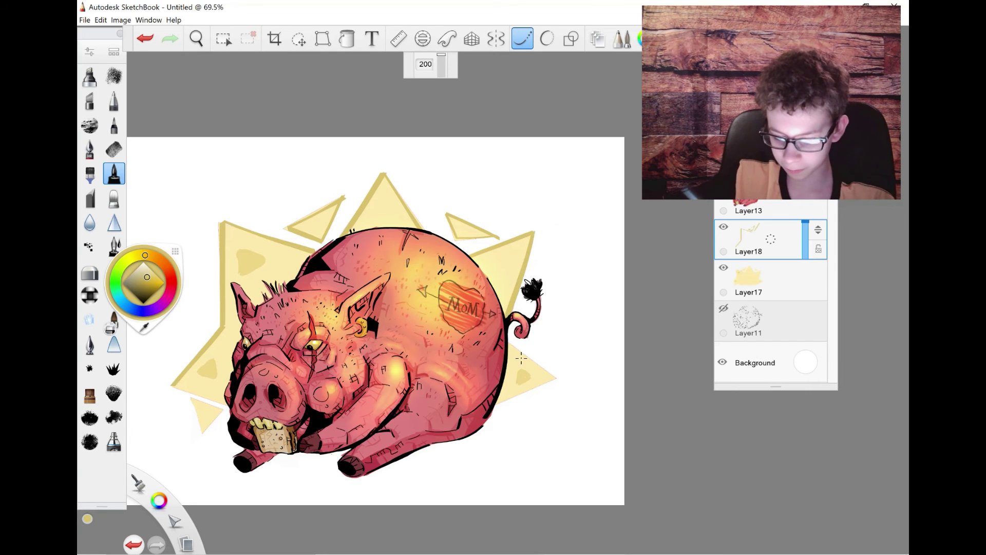
pyautogui.moveTo(512, 347); pyautogui.dragTo(554, 375)
pyautogui.hotkey('ctrl', 'z')
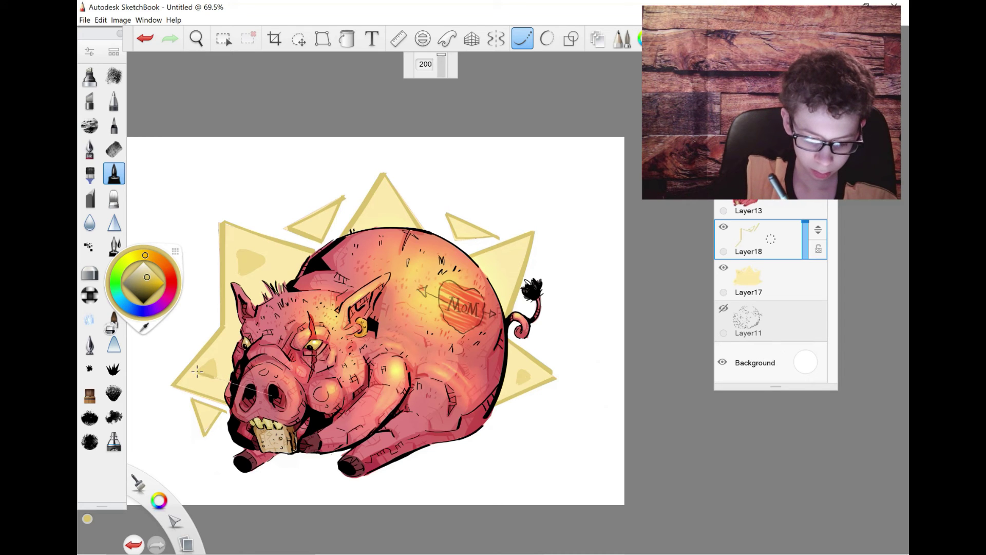
pyautogui.press('Escape')
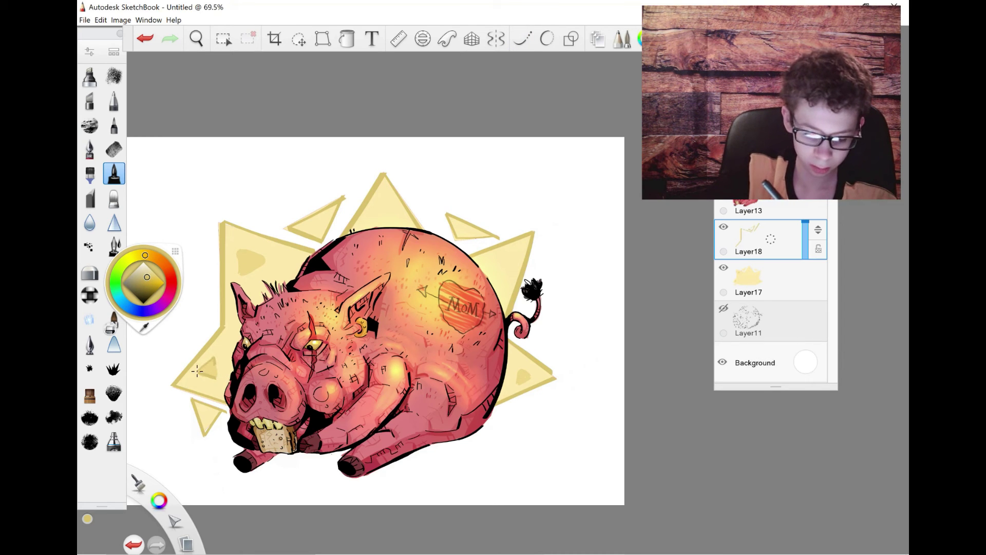
# Step: Darken the small inner triangle outlines and erase stray marks
pyautogui.moveTo(265, 254); pyautogui.dragTo(239, 257)
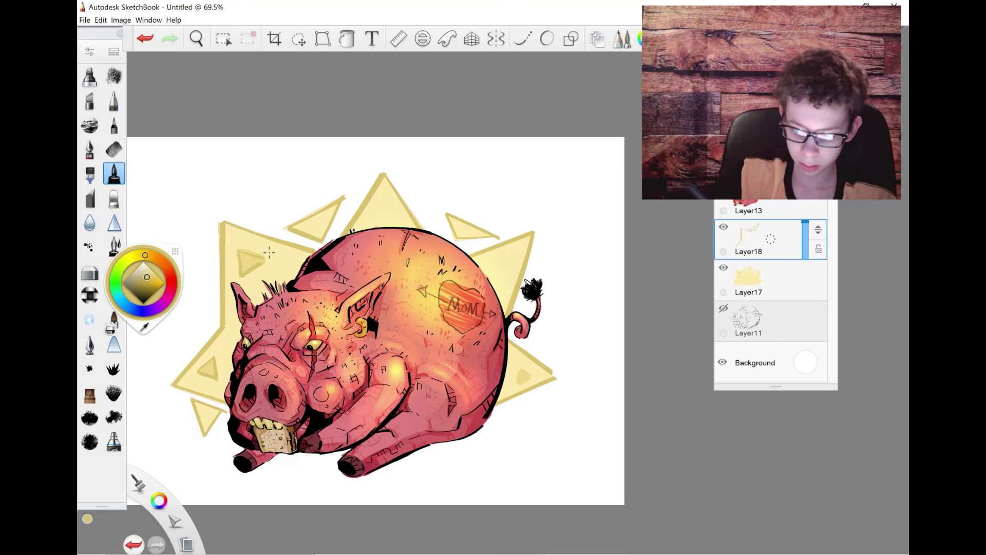
pyautogui.moveTo(530, 382); pyautogui.dragTo(514, 372)
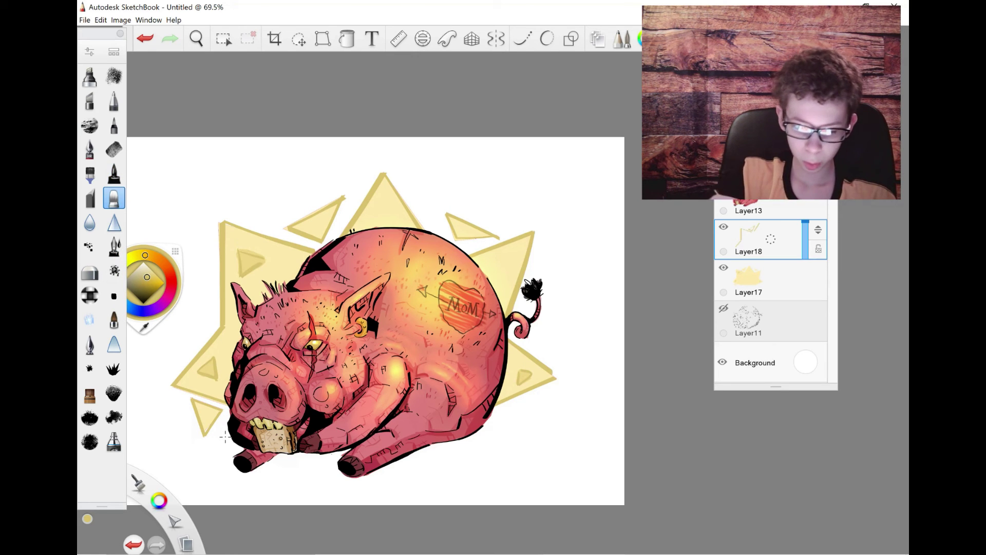
pyautogui.press('b')
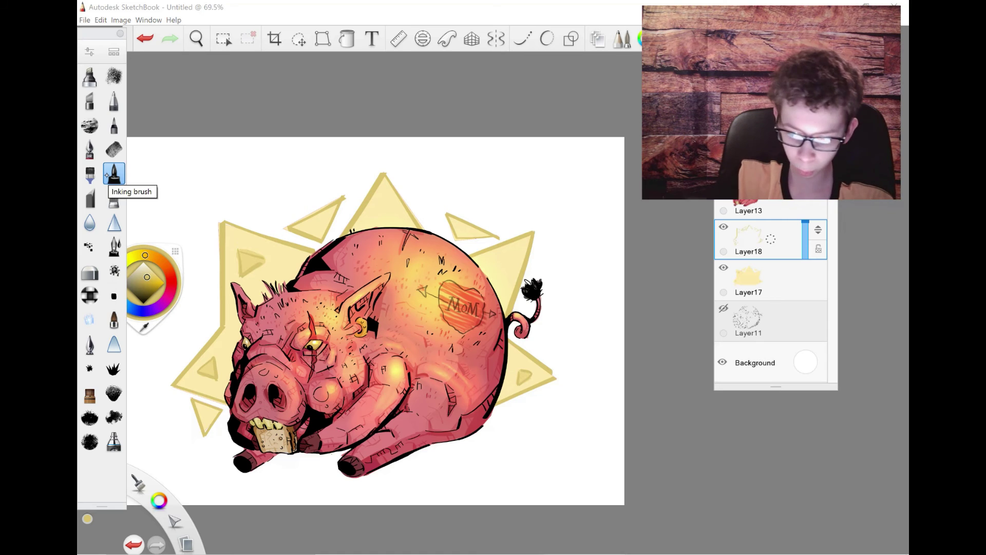
pyautogui.click(113, 198)
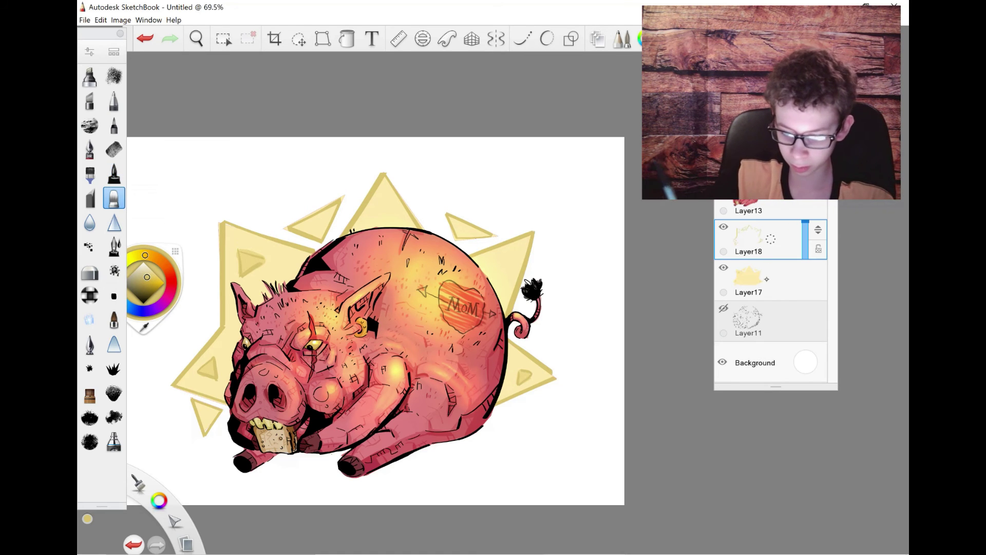
pyautogui.press('pagedown')
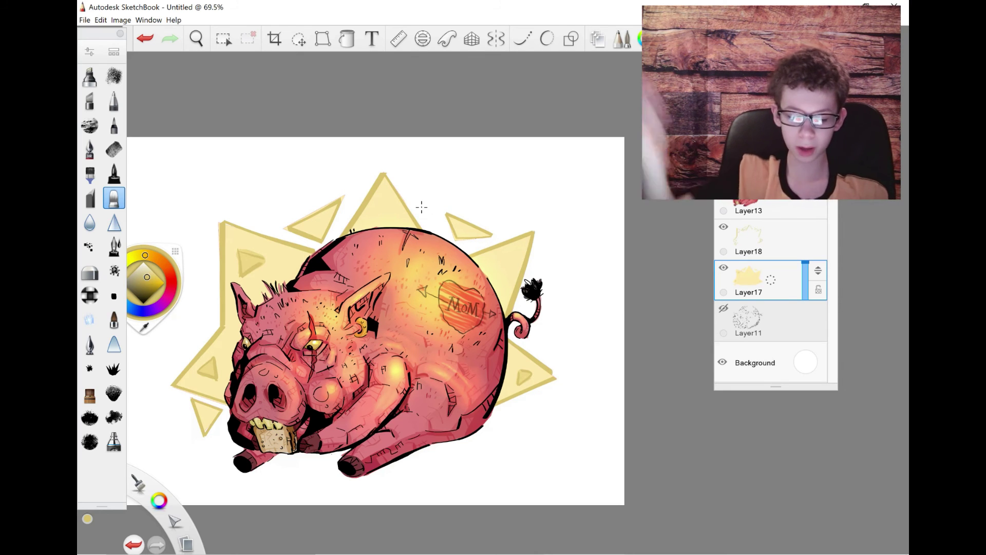
# Step: Merge the outline layer into the star fill and zoom in on the pig's face with a fine inking pen
pyautogui.hotkey('ctrl', 'e')
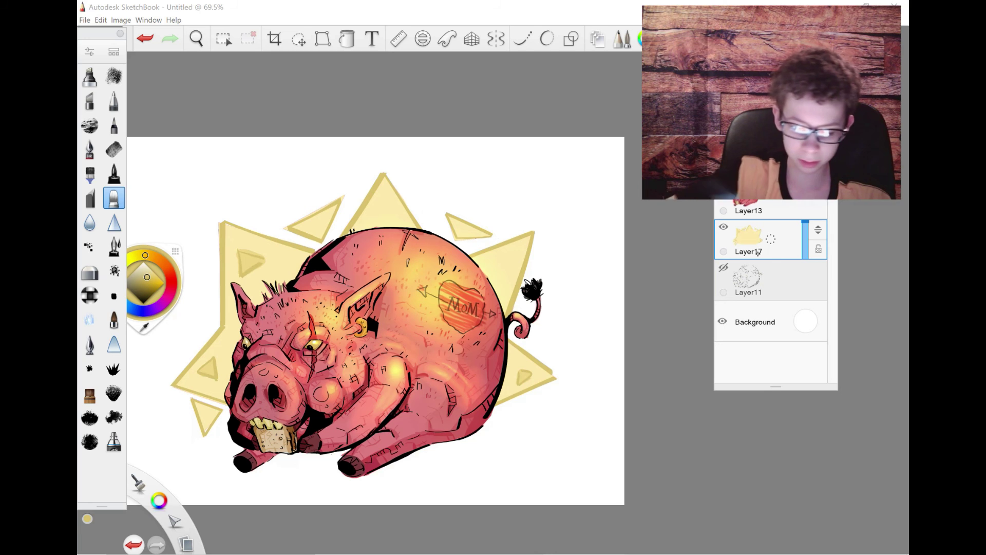
pyautogui.press('z')
pyautogui.moveTo(254, 355); pyautogui.dragTo(255, 309)
pyautogui.moveTo(556, 424)
pyautogui.mouseDown()
pyautogui.moveTo(258, 378)
pyautogui.moveTo(270, 262)
pyautogui.mouseUp()
pyautogui.click(115, 174)
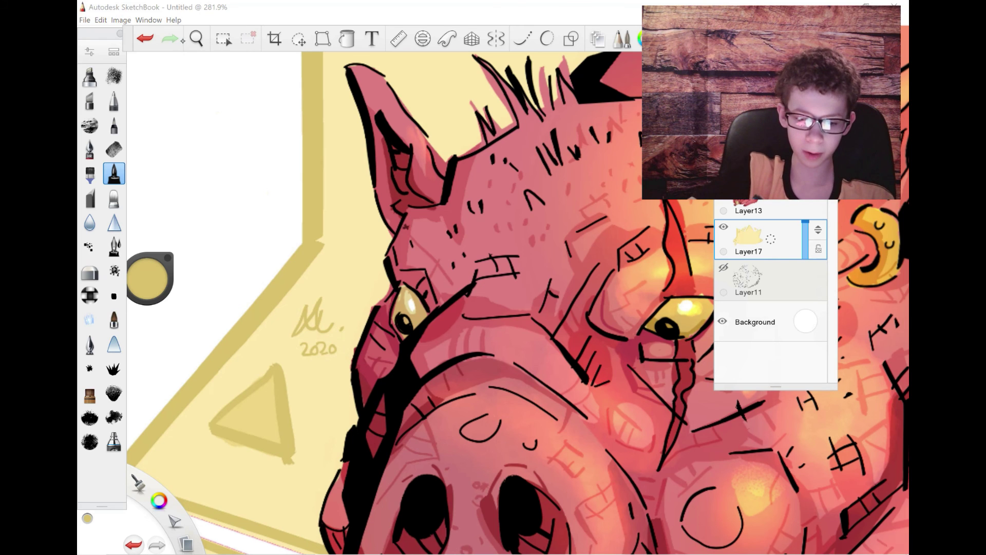
# Step: Zoom back out and reframe the whole signed pig illustration in view
pyautogui.press('space')
pyautogui.moveTo(362, 224)
pyautogui.mouseDown()
pyautogui.moveTo(508, 292)
pyautogui.moveTo(493, 277)
pyautogui.moveTo(670, 193)
pyautogui.mouseUp()
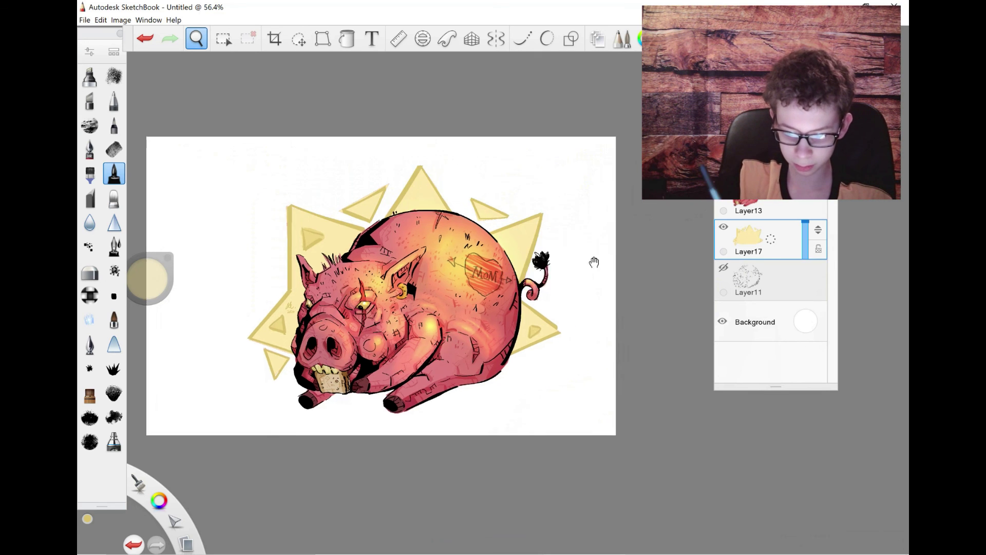
pyautogui.moveTo(592, 223)
pyautogui.mouseDown()
pyautogui.moveTo(594, 263)
pyautogui.moveTo(586, 255)
pyautogui.mouseUp()
pyautogui.moveTo(570, 293)
pyautogui.mouseDown()
pyautogui.moveTo(658, 432)
pyautogui.moveTo(648, 340)
pyautogui.mouseUp()
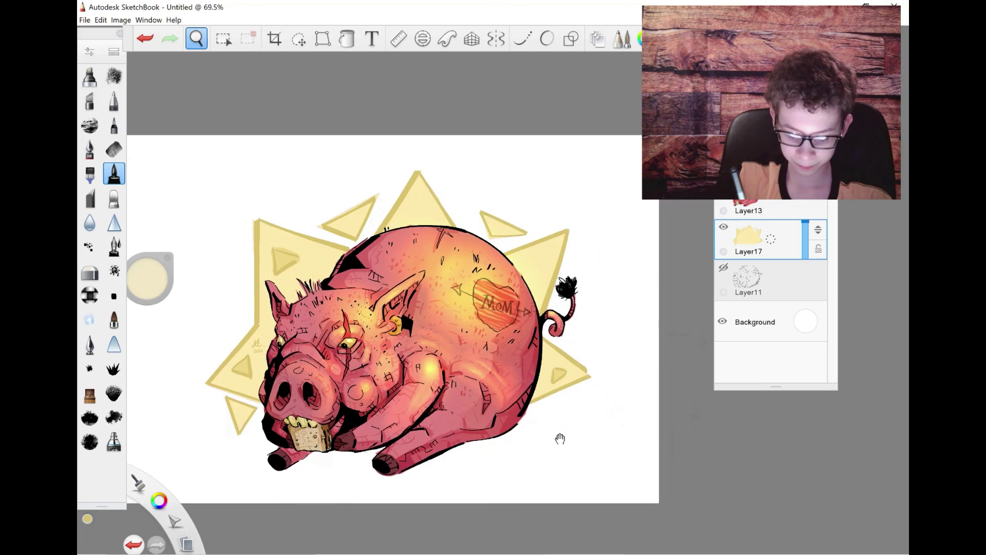
pyautogui.moveTo(590, 467); pyautogui.dragTo(561, 438)
pyautogui.moveTo(370, 401)
pyautogui.mouseDown()
pyautogui.moveTo(401, 362)
pyautogui.moveTo(397, 461)
pyautogui.moveTo(370, 332)
pyautogui.moveTo(370, 432)
pyautogui.mouseUp()
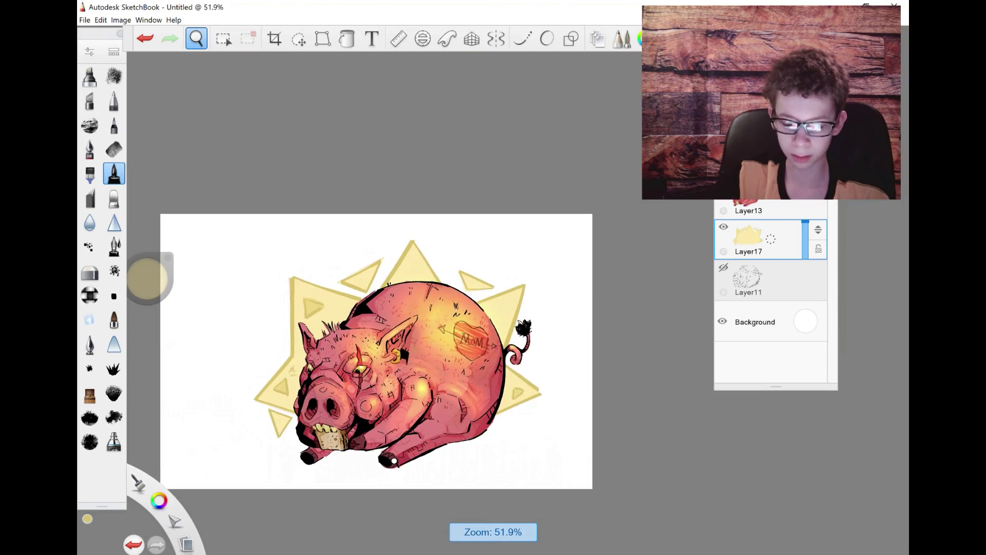
pyautogui.moveTo(479, 386)
pyautogui.mouseDown()
pyautogui.moveTo(479, 340)
pyautogui.moveTo(530, 385)
pyautogui.moveTo(512, 398)
pyautogui.mouseUp()
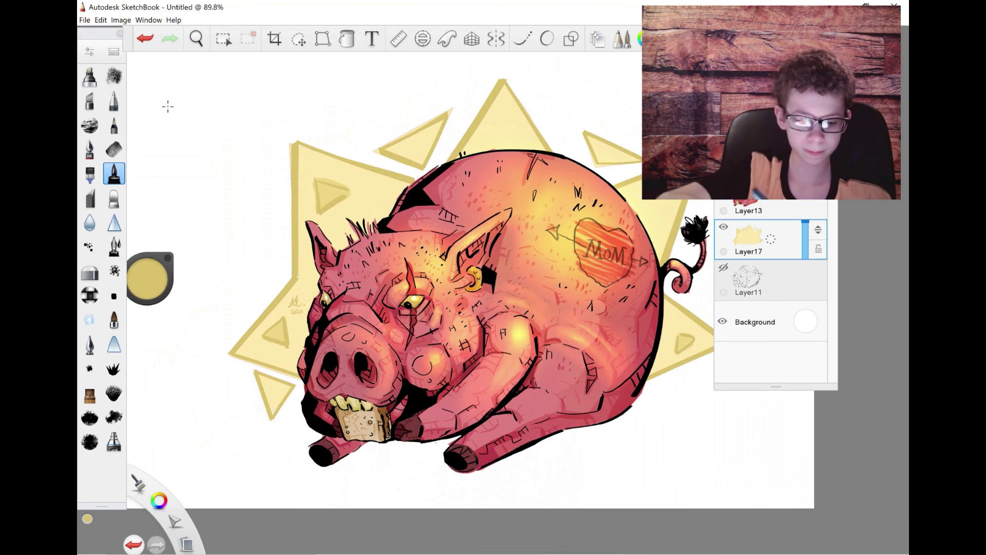
pyautogui.click(113, 393)
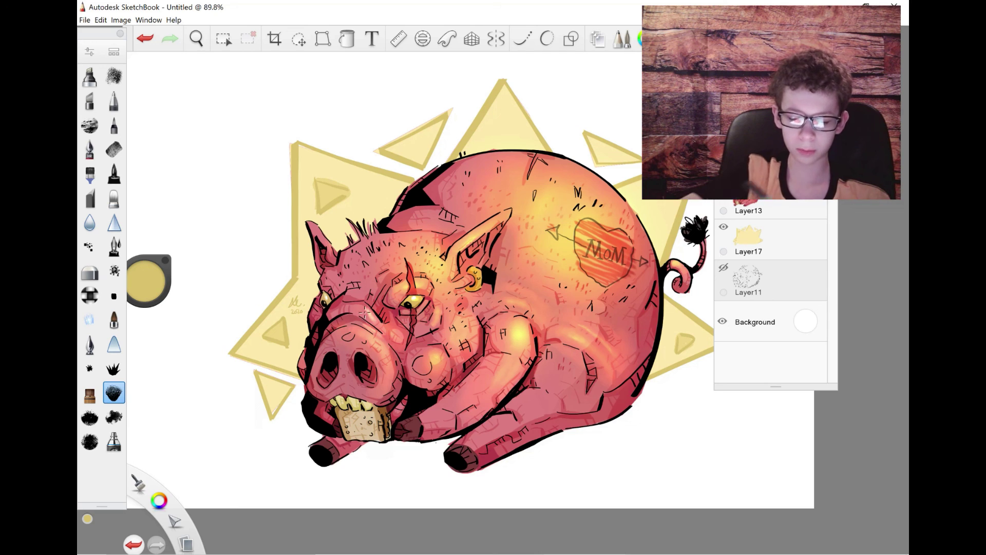
pyautogui.hotkey('ctrl', 'z')
pyautogui.hotkey('ctrl', 'z')
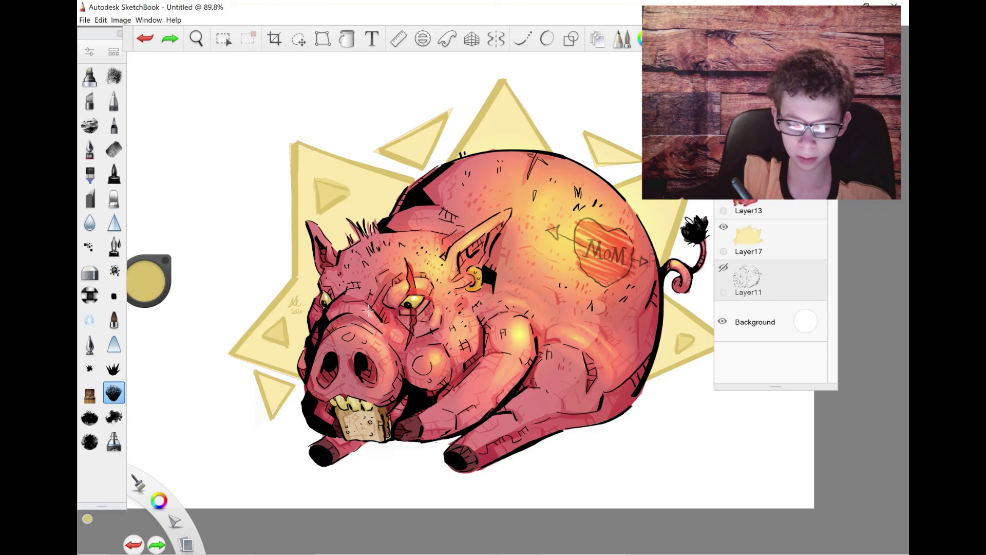
pyautogui.moveTo(368, 310); pyautogui.dragTo(356, 290)
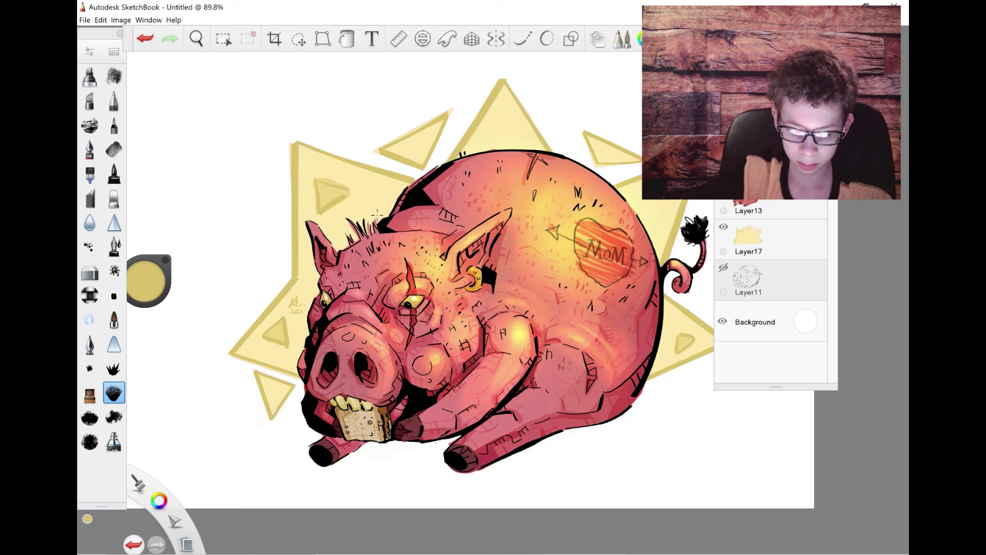
pyautogui.press('space')
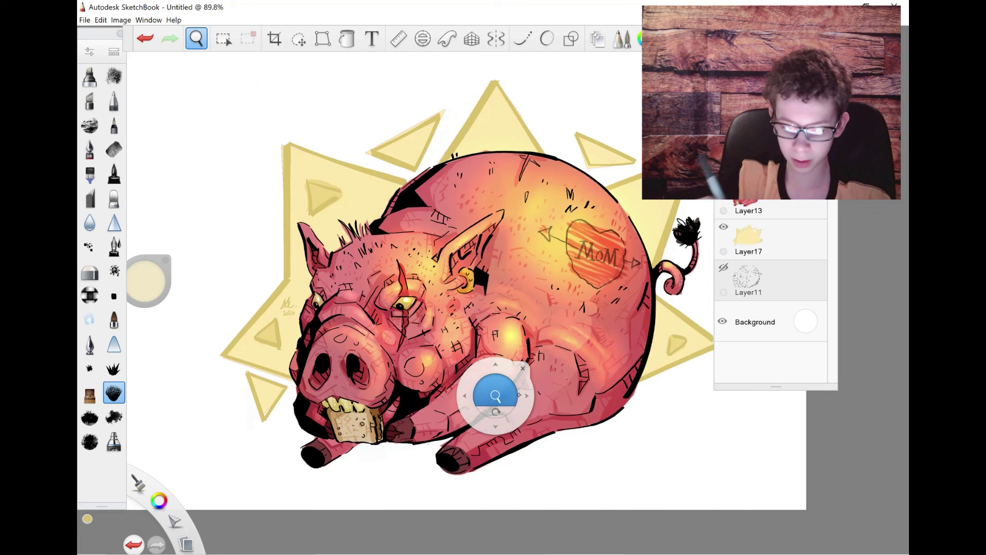
pyautogui.moveTo(495, 370)
pyautogui.mouseDown()
pyautogui.moveTo(578, 431)
pyautogui.moveTo(774, 422)
pyautogui.moveTo(723, 427)
pyautogui.mouseUp()
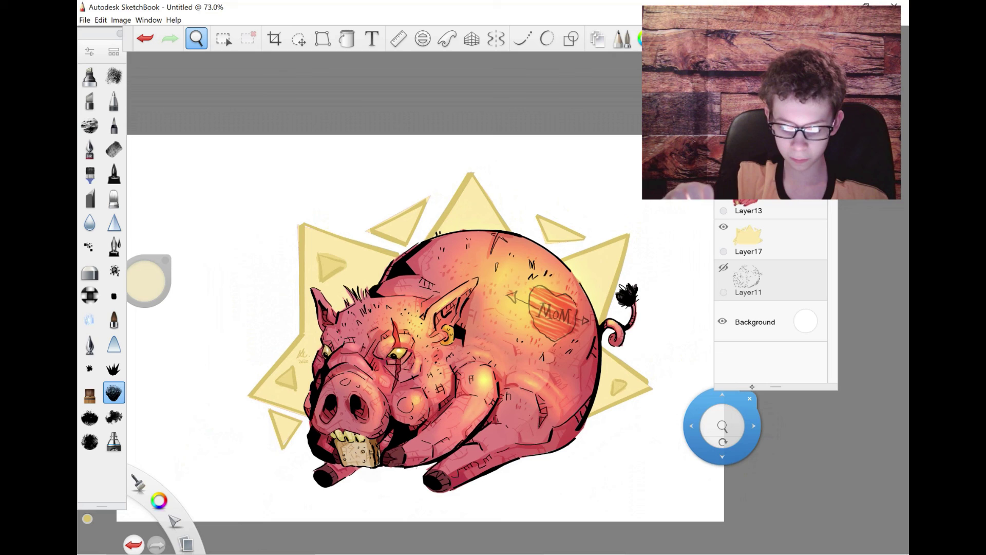
pyautogui.press('space')
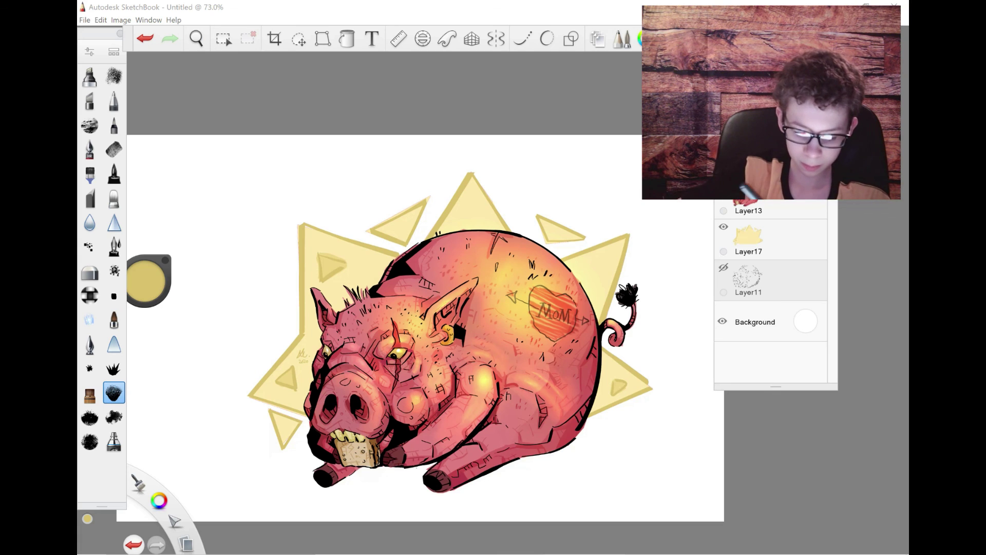
pyautogui.hotkey('ctrl', 'z')
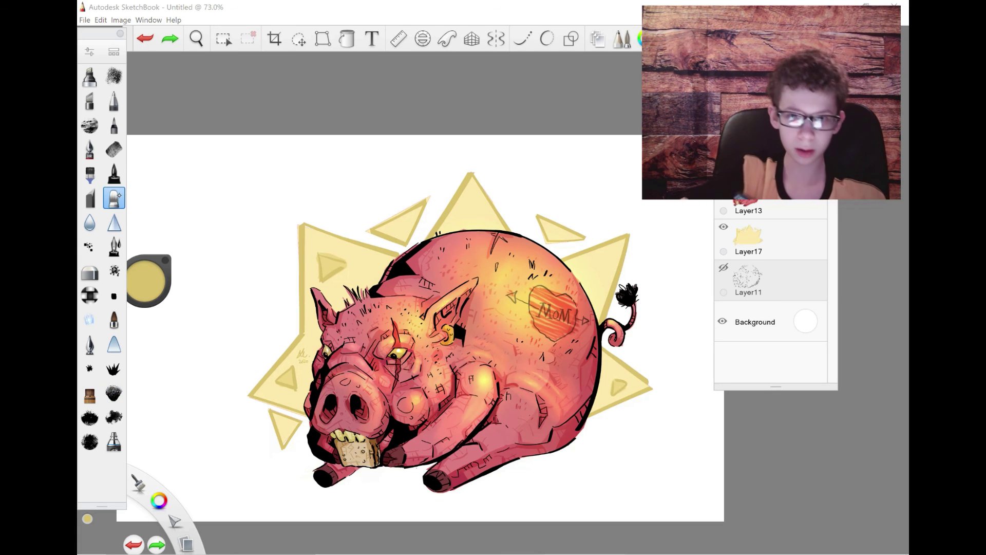